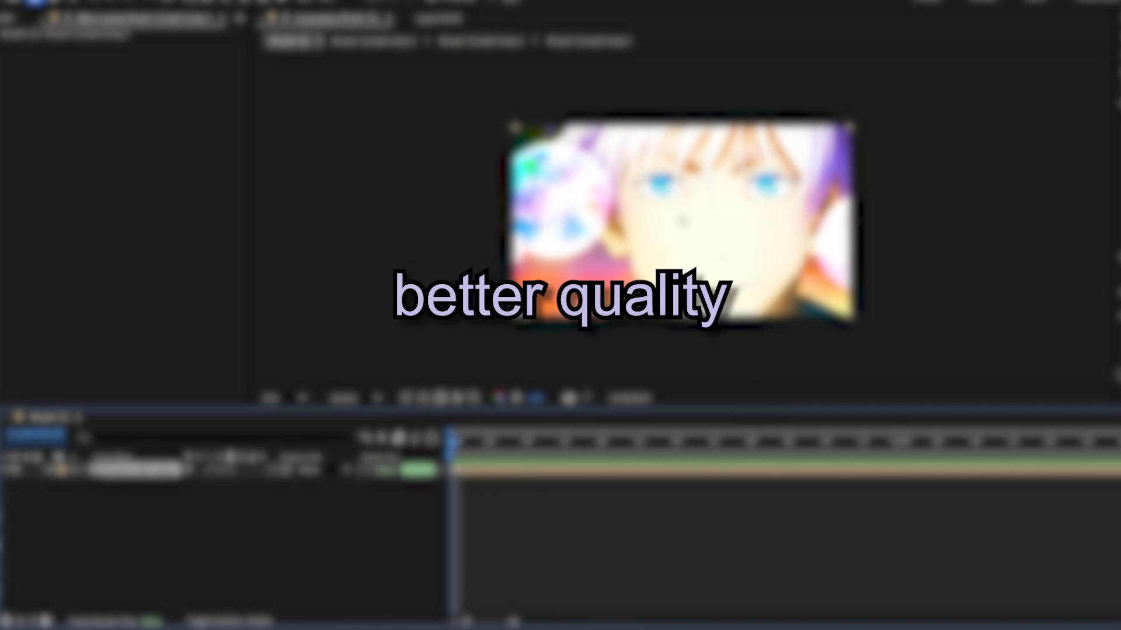
Step: Preview the opening of the clip by scrubbing and playing it from the first frame
{"action": "left_click_drag", "start_coordinate": [544, 449], "coordinate": [821, 482]}
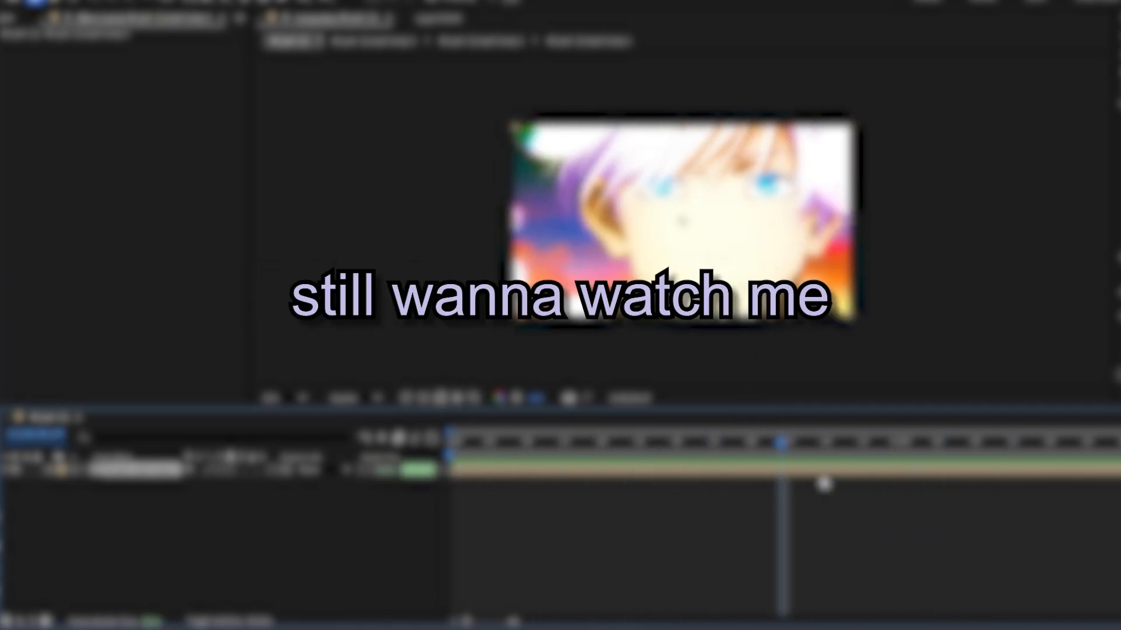
{"action": "left_click_drag", "start_coordinate": [781, 442], "coordinate": [451, 445]}
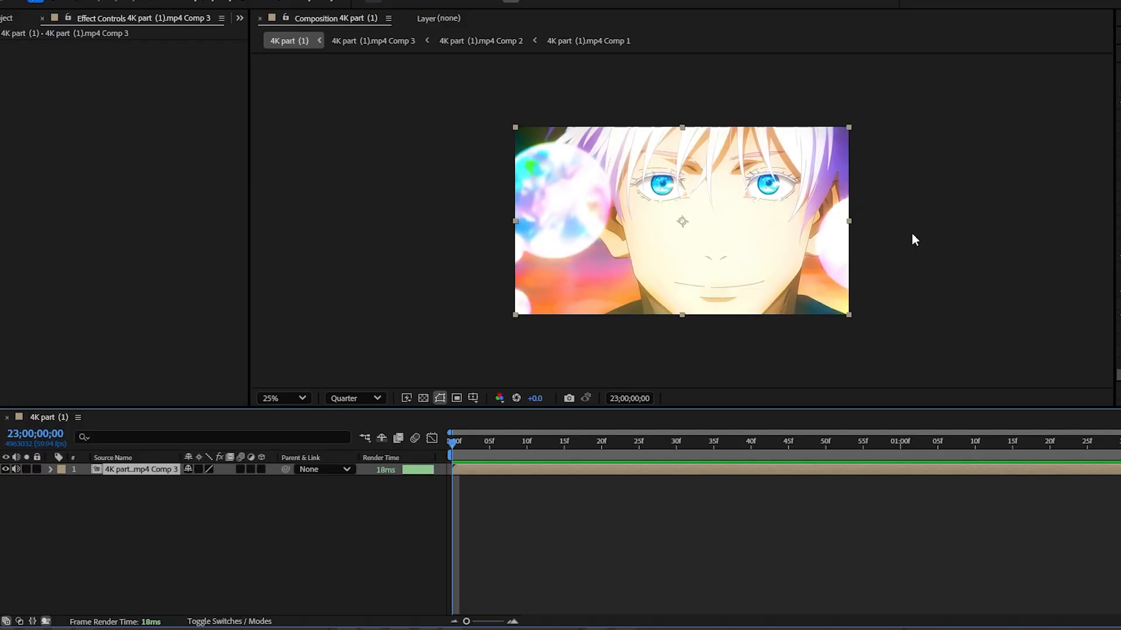
{"action": "key", "text": "space"}
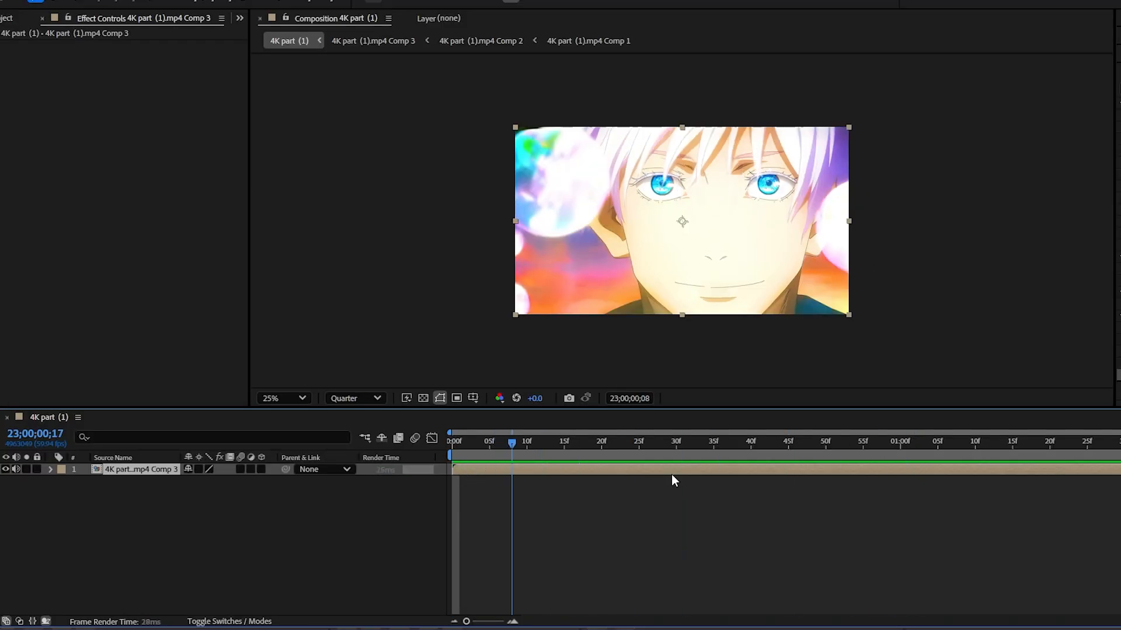
{"action": "key", "text": "space"}
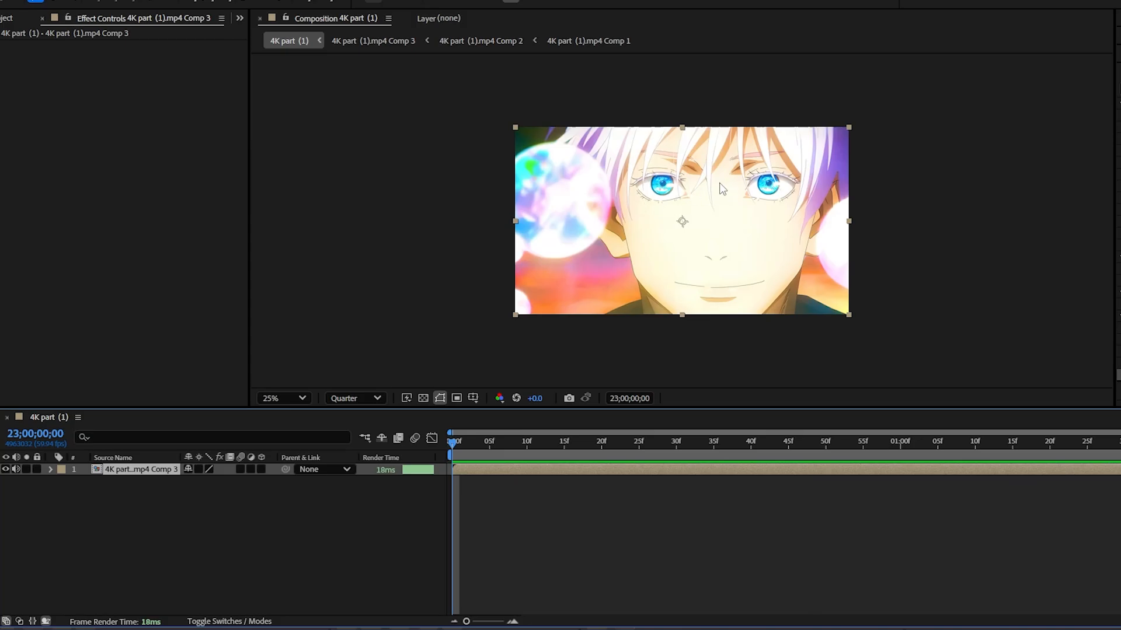
{"action": "key", "text": "period"}
{"action": "scroll", "coordinate": [716, 186], "scroll_direction": "down", "scroll_amount": 2}
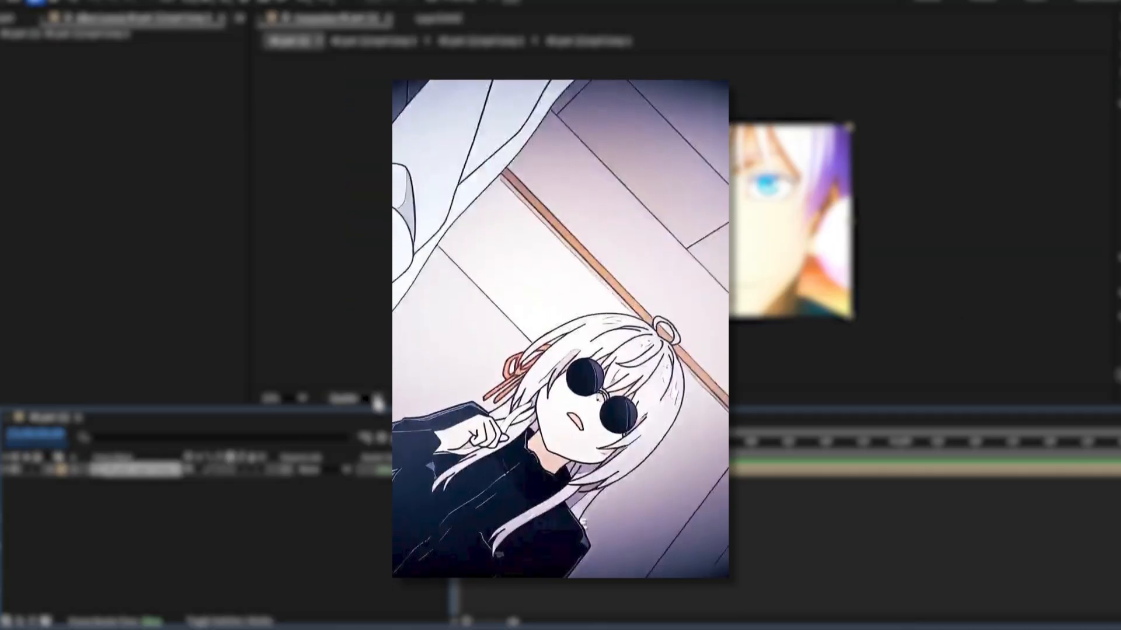
{"action": "left_click", "coordinate": [377, 399]}
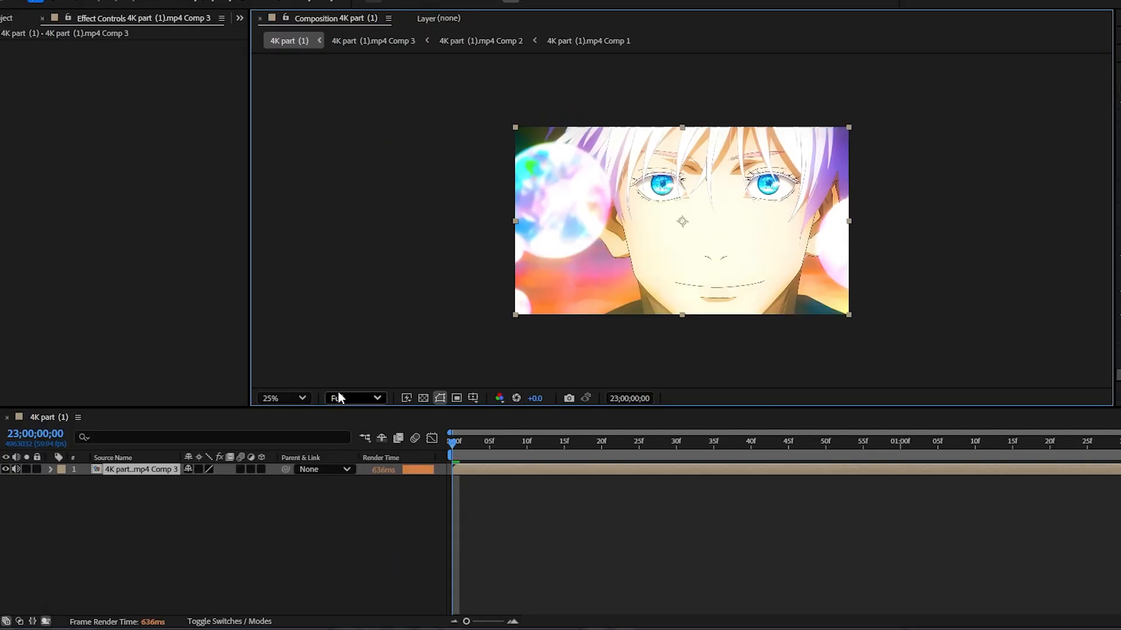
{"action": "left_click", "coordinate": [374, 399]}
{"action": "left_click", "coordinate": [357, 493]}
{"action": "left_click", "coordinate": [564, 538]}
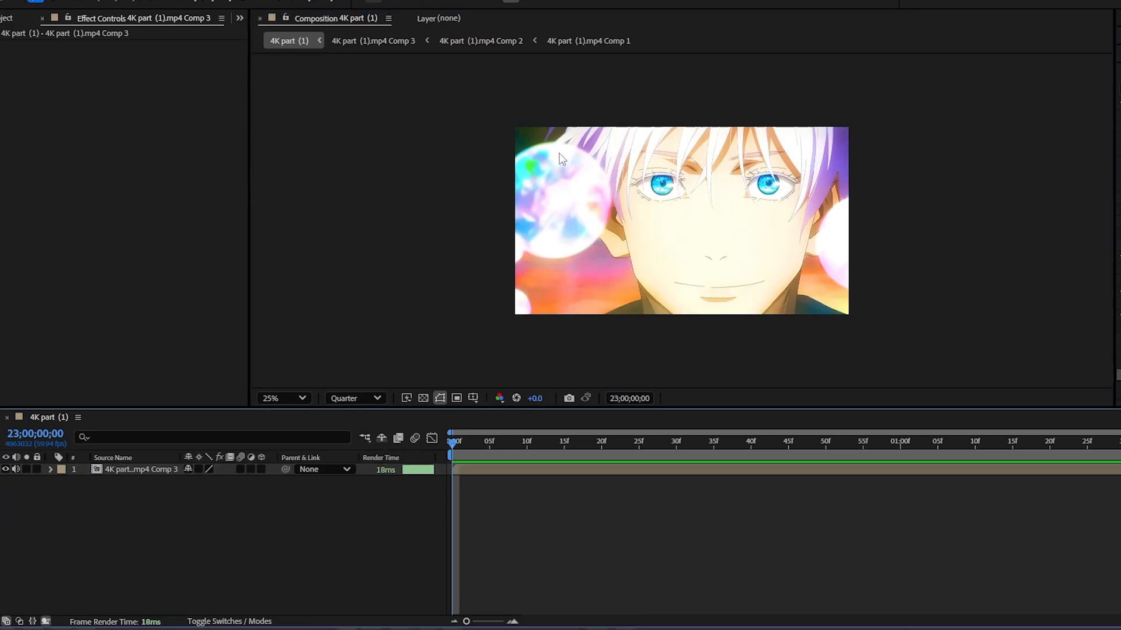
Step: Examine the first frame's face, eyes and background up close in the composition
{"action": "scroll", "coordinate": [670, 213], "scroll_direction": "up", "scroll_amount": 3}
{"action": "key", "text": "space"}
{"action": "left_click_drag", "start_coordinate": [723, 244], "coordinate": [882, 489]}
{"action": "scroll", "coordinate": [723, 306], "scroll_direction": "down", "scroll_amount": 6}
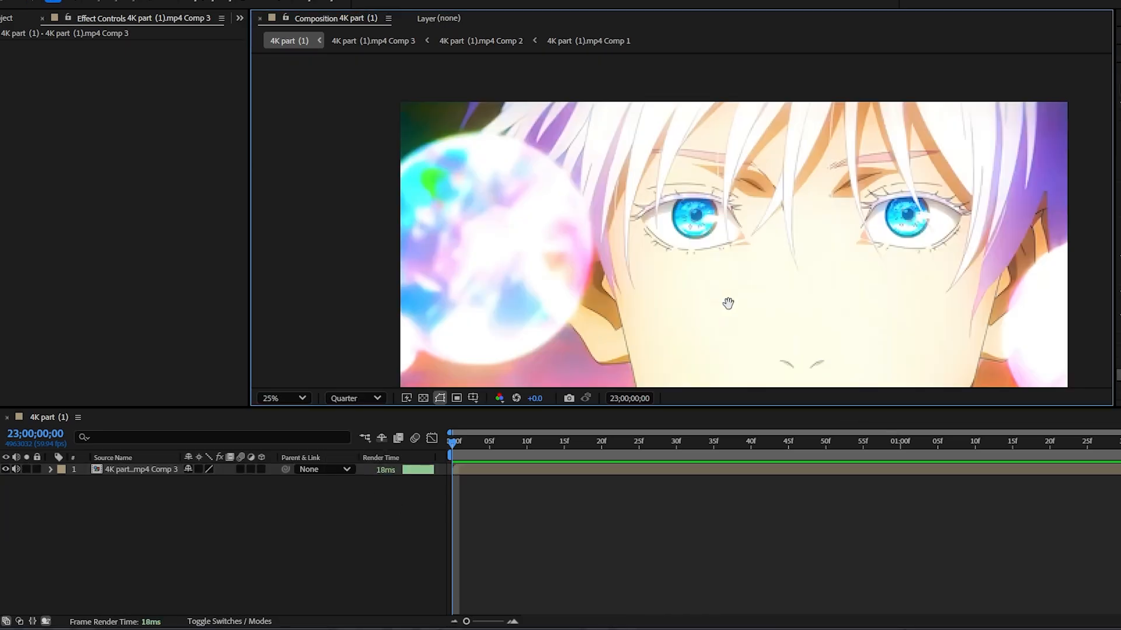
{"action": "mouse_move", "coordinate": [746, 224]}
{"action": "left_mouse_down"}
{"action": "mouse_move", "coordinate": [695, 153]}
{"action": "mouse_move", "coordinate": [538, 80]}
{"action": "left_mouse_up"}
{"action": "left_click_drag", "start_coordinate": [808, 226], "coordinate": [783, 279]}
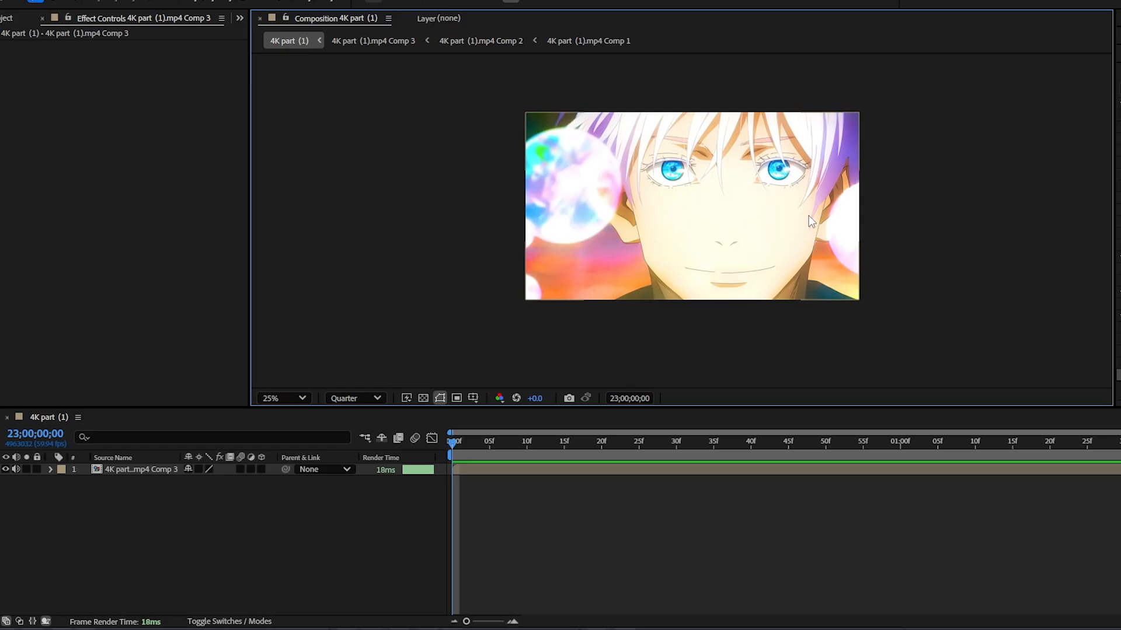
{"action": "left_click", "coordinate": [643, 533]}
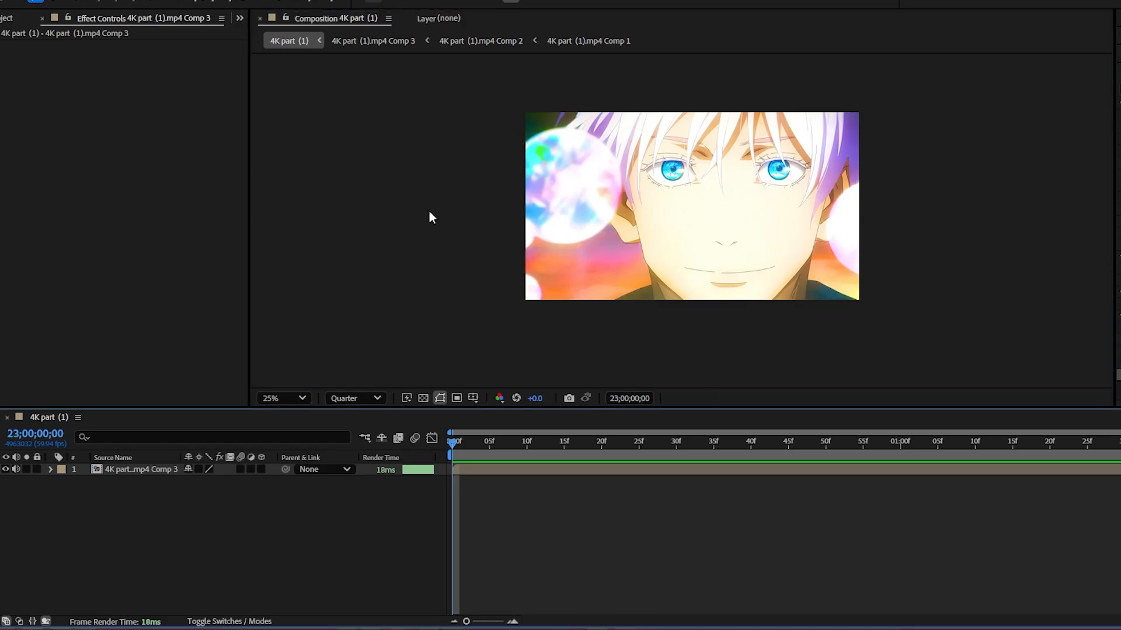
{"action": "scroll", "coordinate": [646, 184], "scroll_direction": "up", "scroll_amount": 1}
{"action": "scroll", "coordinate": [645, 185], "scroll_direction": "down", "scroll_amount": 1}
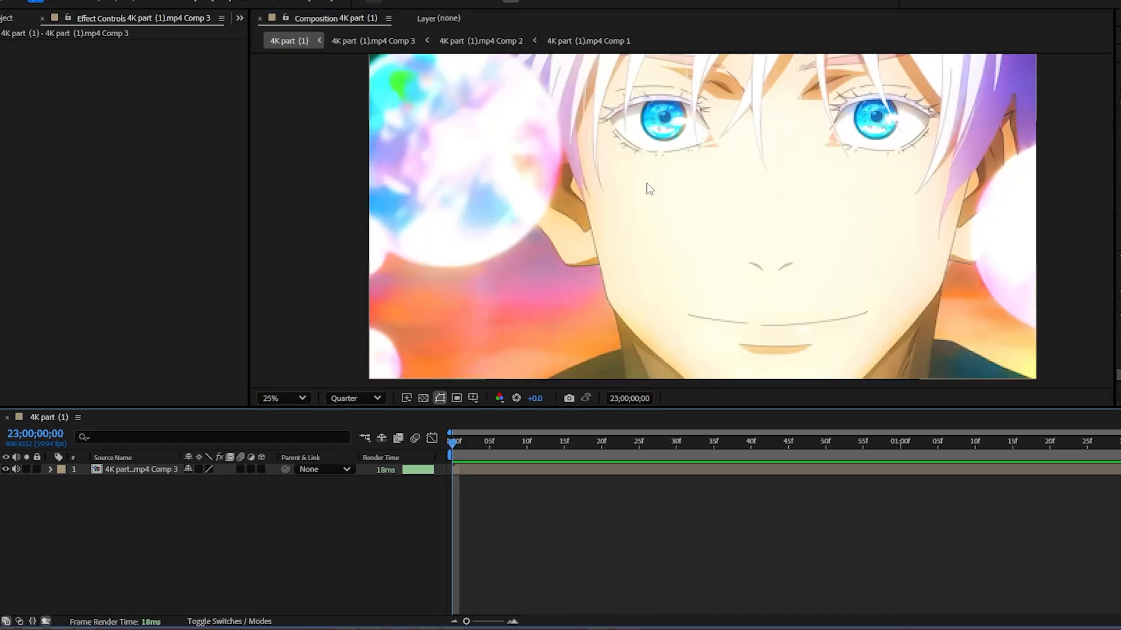
Step: Play the composition from its first frame to review how the hair and background move around the eyes
{"action": "left_click", "coordinate": [504, 469]}
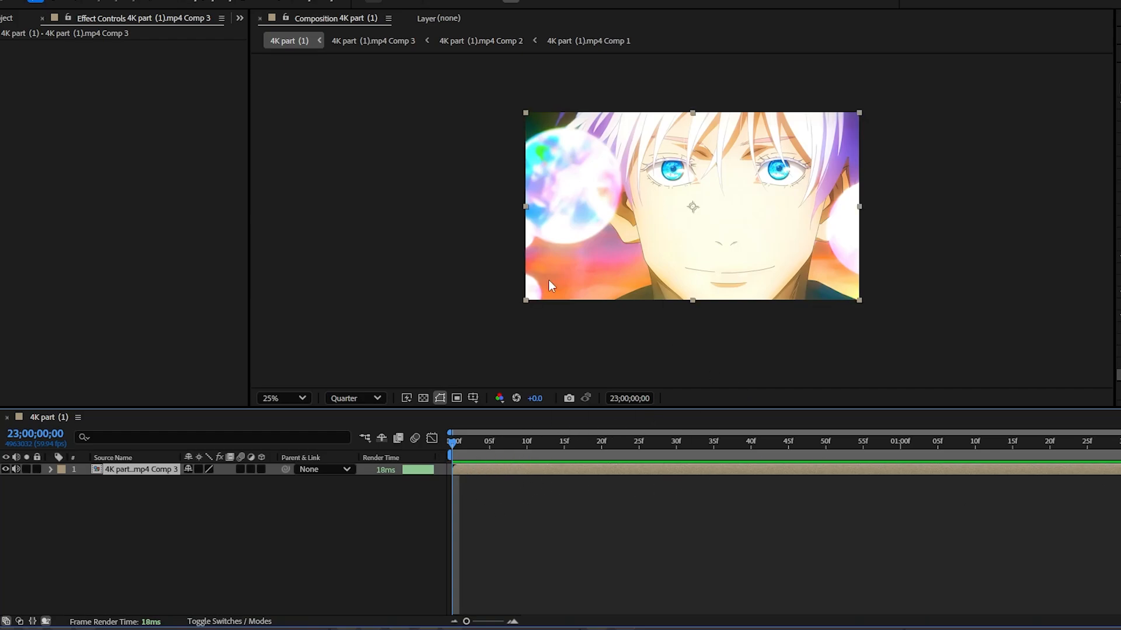
{"action": "key", "text": "space"}
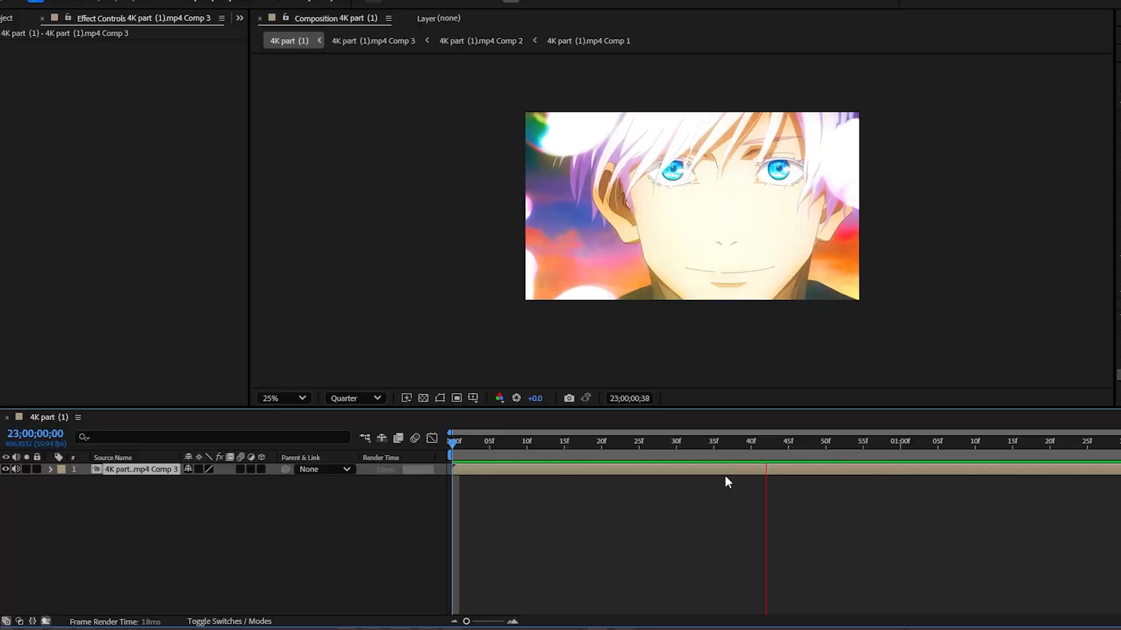
{"action": "key", "text": "space"}
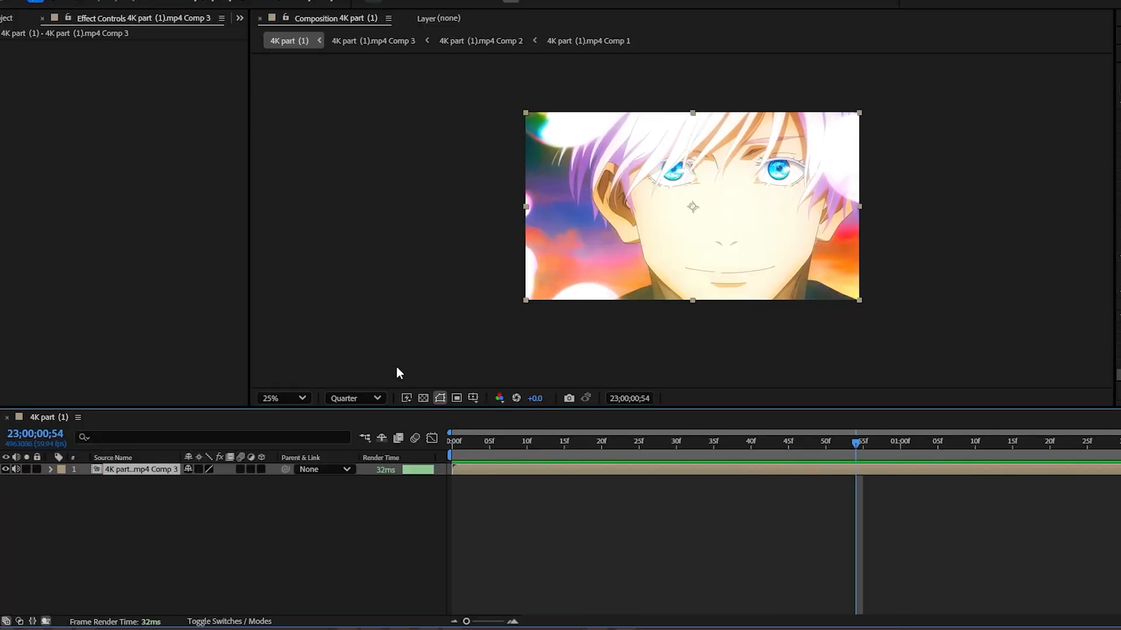
{"action": "left_click", "coordinate": [579, 454]}
{"action": "key", "text": "Home"}
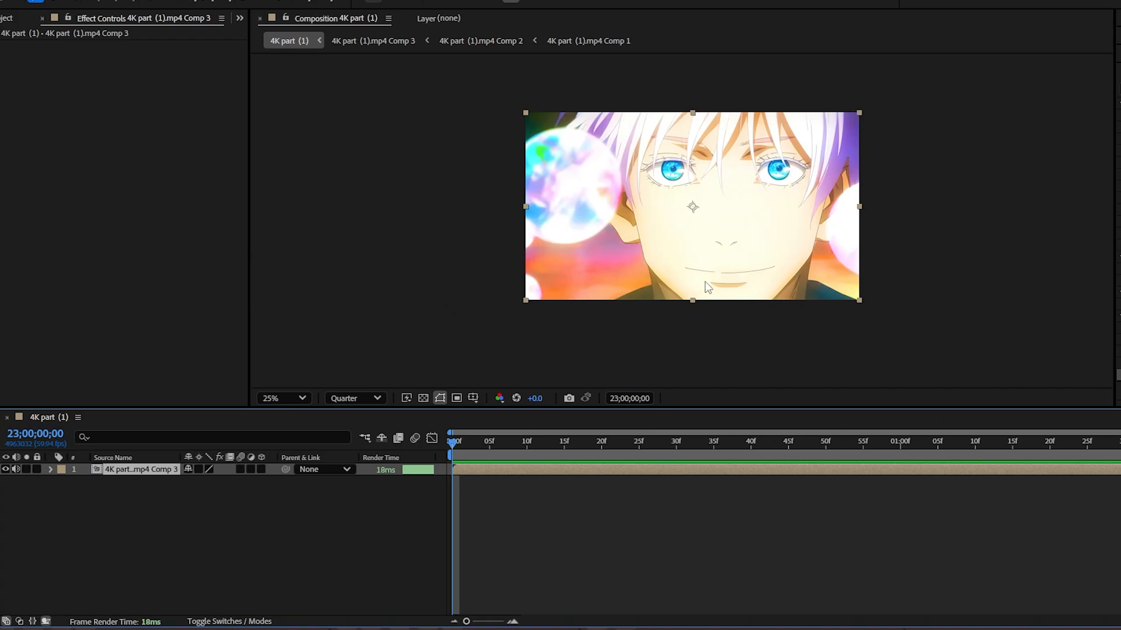
{"action": "left_click", "coordinate": [677, 515]}
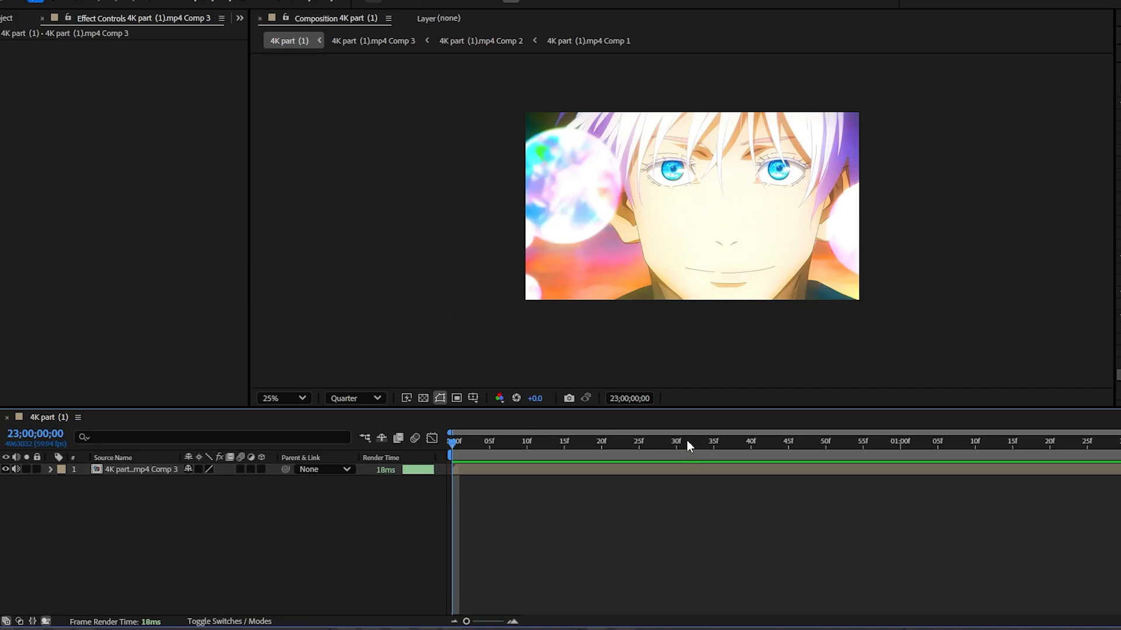
{"action": "left_click", "coordinate": [483, 469]}
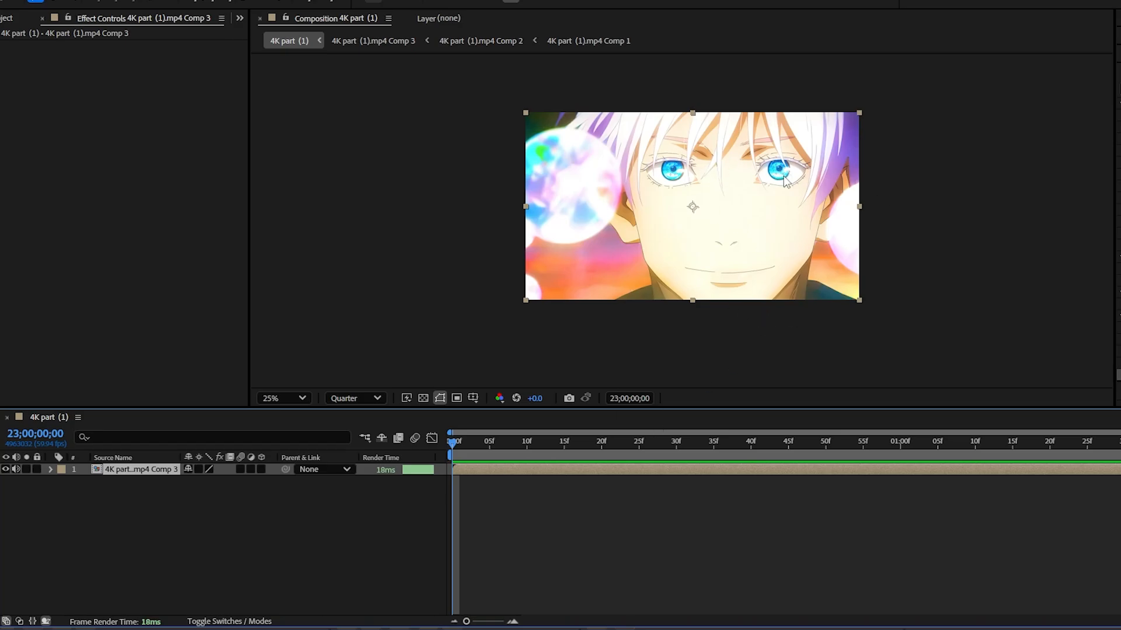
{"action": "key", "text": "period"}
{"action": "key", "text": "comma"}
{"action": "key", "text": "space"}
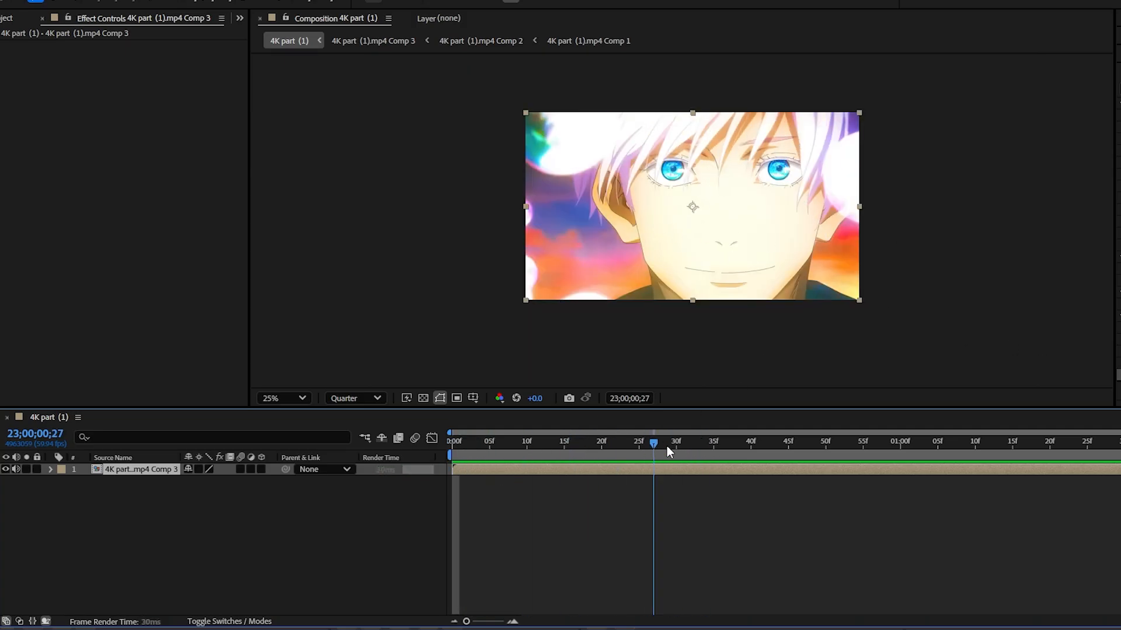
{"action": "key", "text": "space"}
{"action": "left_click", "coordinate": [349, 213]}
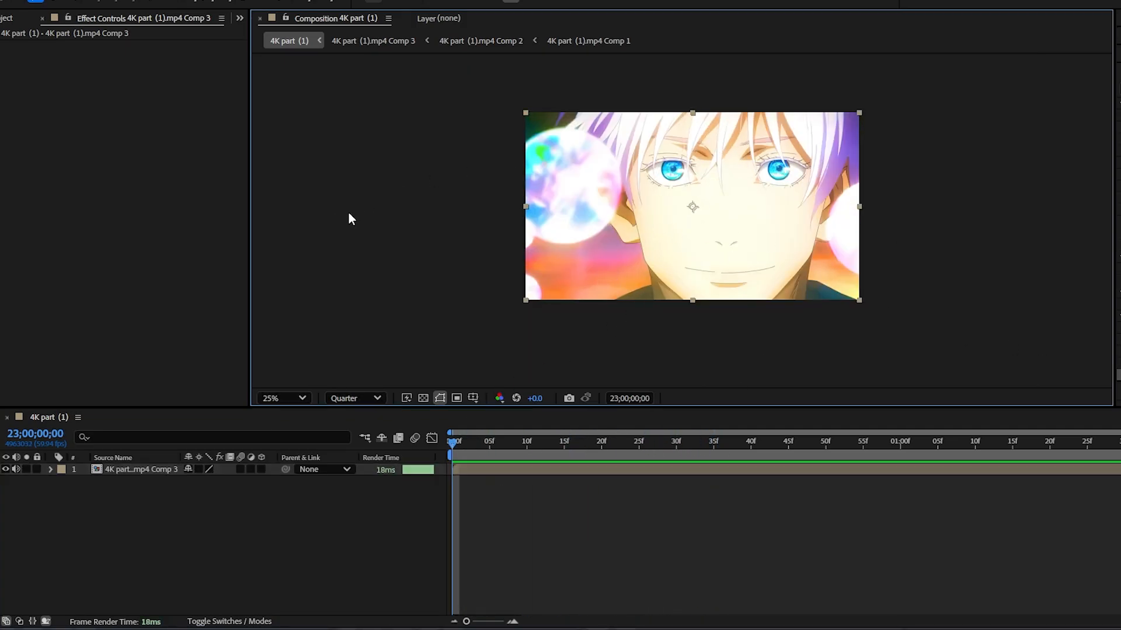
Step: Duplicate the clip layer and hide the lower copy
{"action": "left_click", "coordinate": [573, 469]}
{"action": "key", "text": "ctrl+d"}
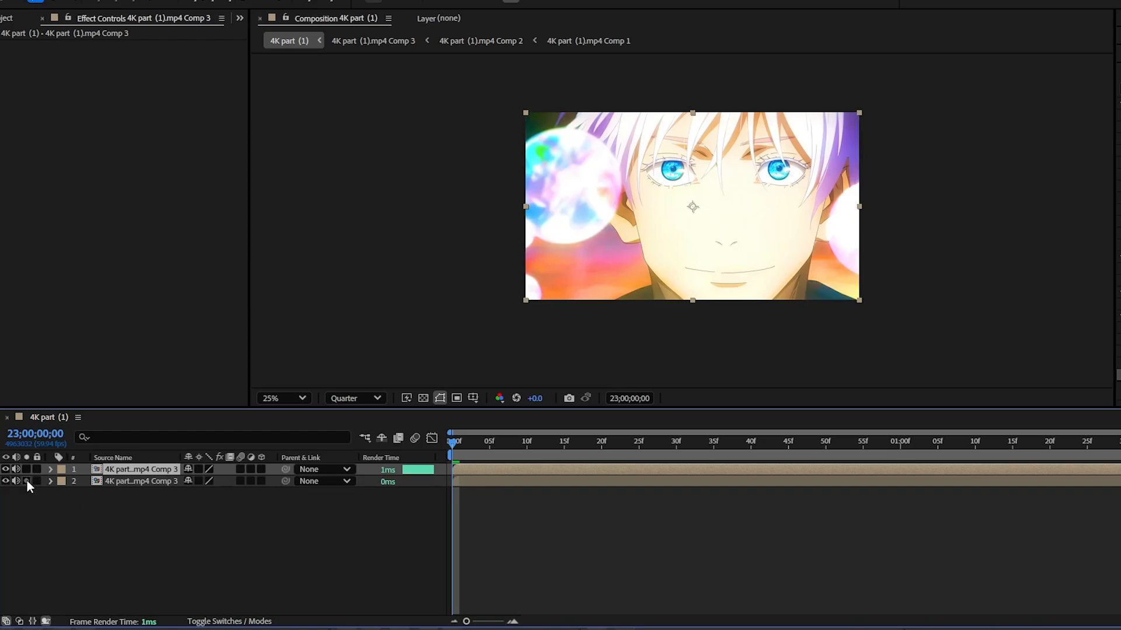
{"action": "left_click", "coordinate": [6, 480]}
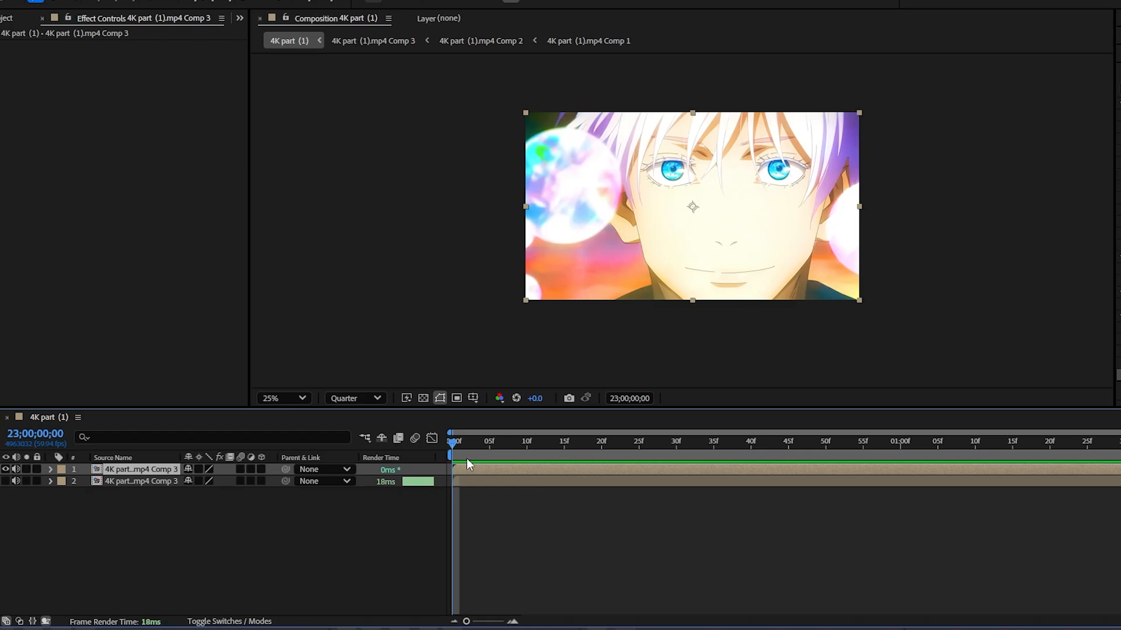
Step: Select the left eye's iris with the Roto Brush on the upper clip layer's first frame
{"action": "left_click", "coordinate": [303, 1]}
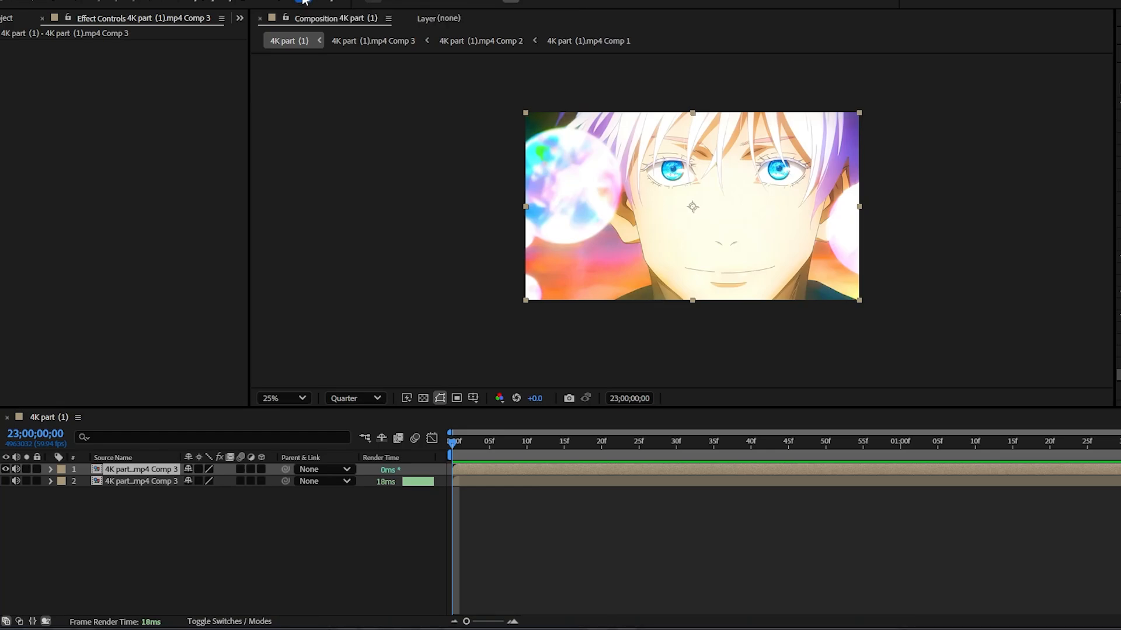
{"action": "double_click", "coordinate": [500, 467]}
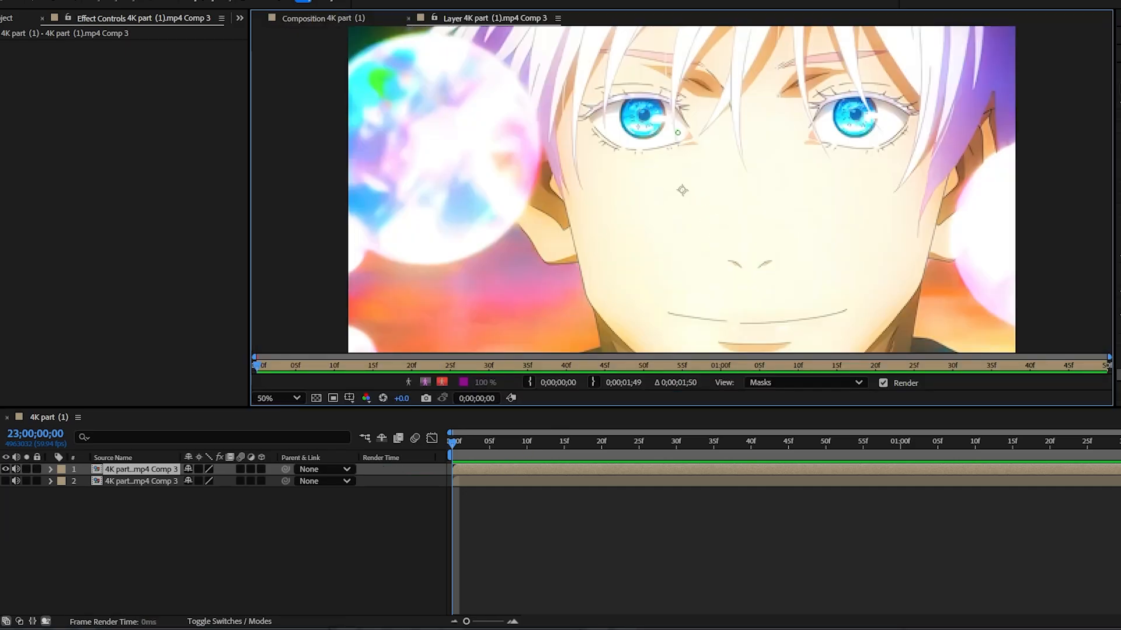
{"action": "key", "text": "period"}
{"action": "left_click_drag", "start_coordinate": [643, 107], "coordinate": [640, 123]}
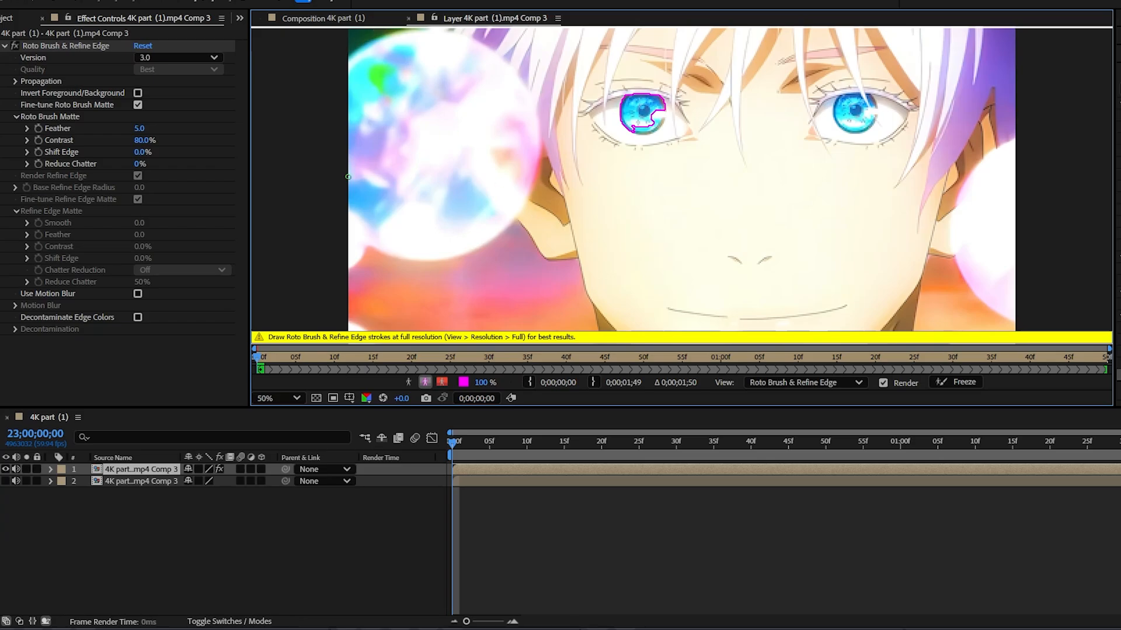
Step: Set the composition preview to Full resolution and add the right eye's iris to the layer's Roto Brush selection
{"action": "left_click", "coordinate": [321, 16]}
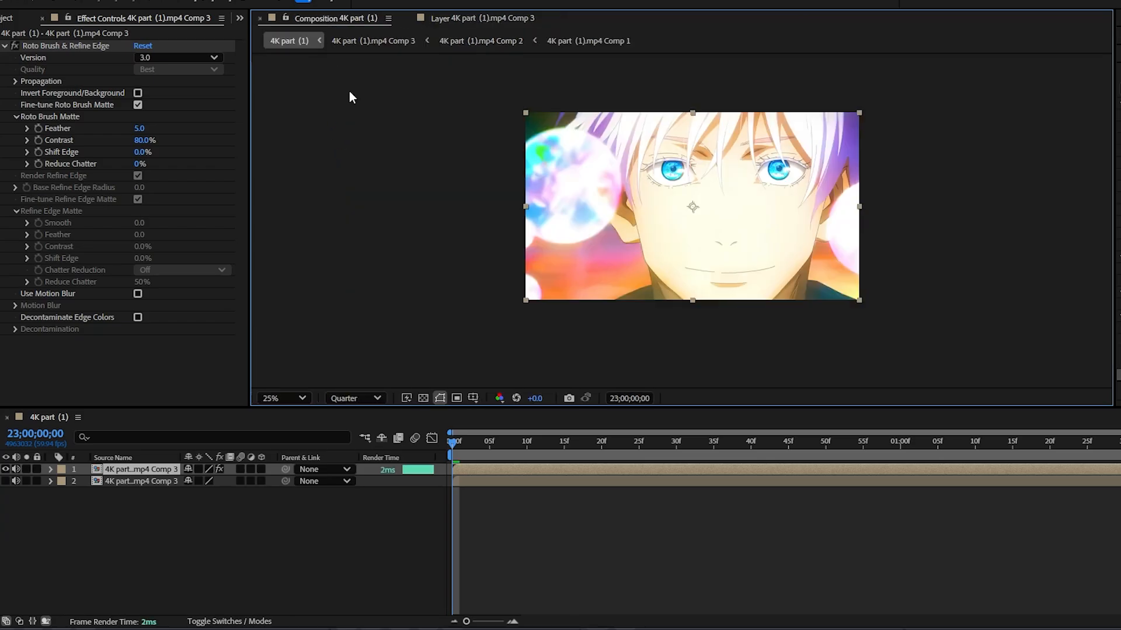
{"action": "left_click", "coordinate": [370, 400]}
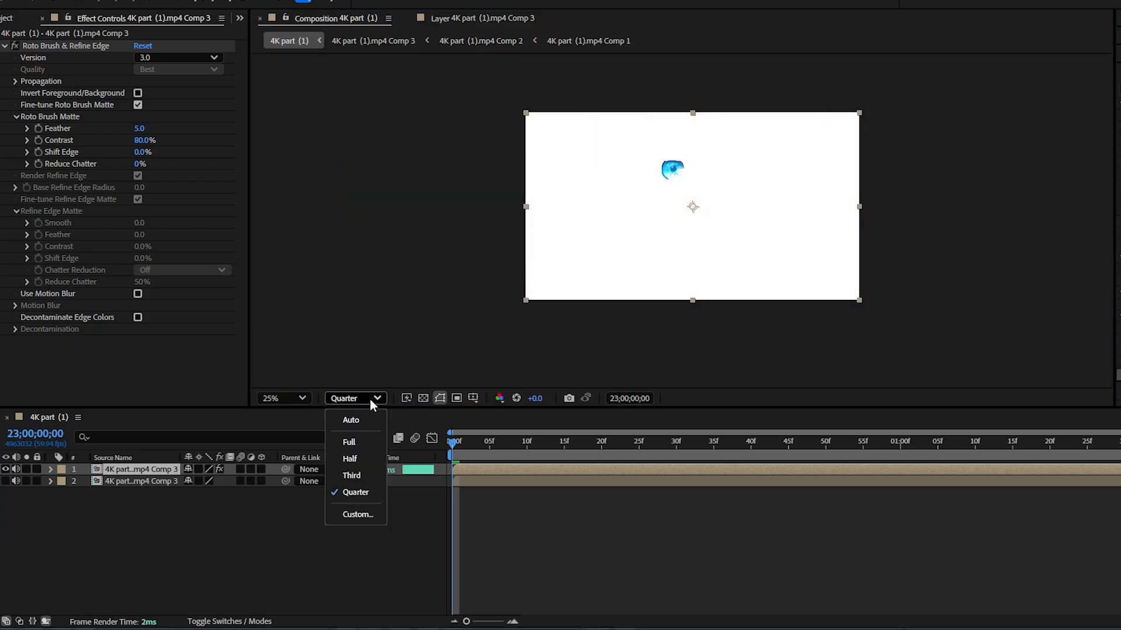
{"action": "left_click", "coordinate": [369, 441]}
{"action": "left_click", "coordinate": [460, 17]}
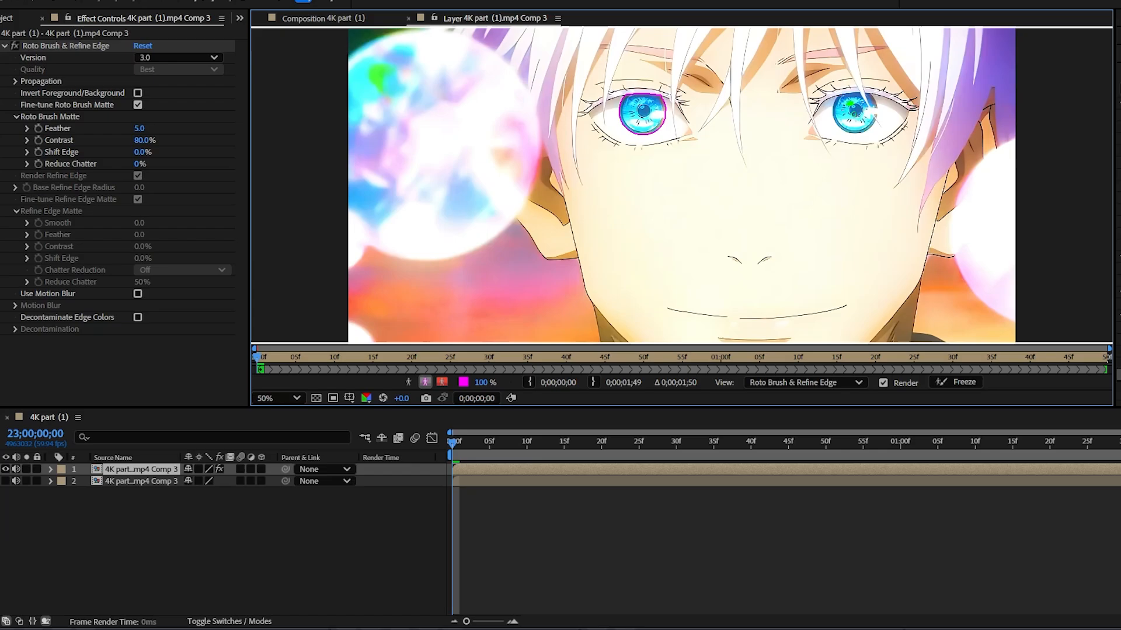
{"action": "mouse_move", "coordinate": [850, 104]}
{"action": "left_mouse_down"}
{"action": "mouse_move", "coordinate": [865, 108]}
{"action": "mouse_move", "coordinate": [854, 118]}
{"action": "left_mouse_up"}
{"action": "left_click_drag", "start_coordinate": [870, 109], "coordinate": [869, 100]}
Step: Try a frame rate of 60 fps for the 4K part (1) composition
{"action": "left_click", "coordinate": [59, 0]}
{"action": "left_click", "coordinate": [107, 14]}
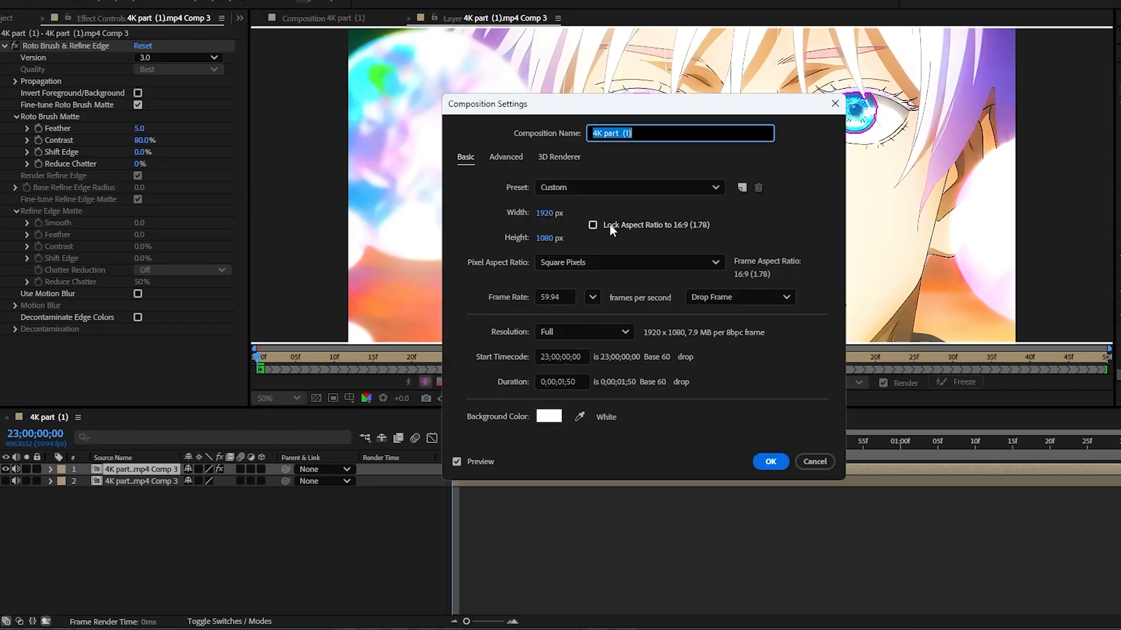
{"action": "left_click", "coordinate": [565, 297]}
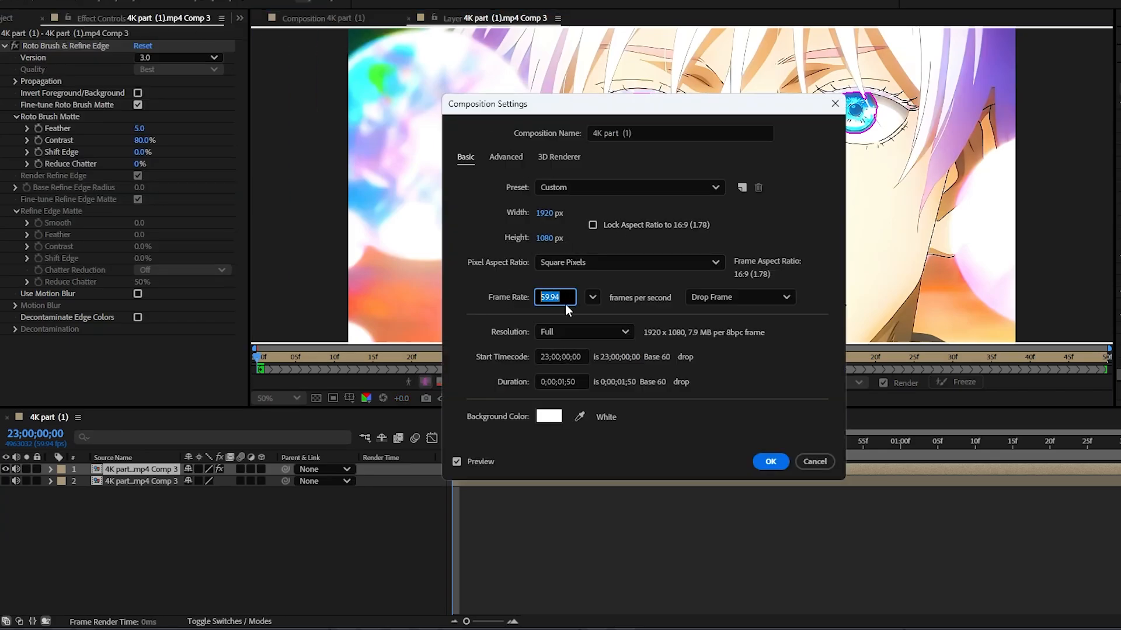
{"action": "type", "text": "60"}
{"action": "left_click", "coordinate": [770, 462]}
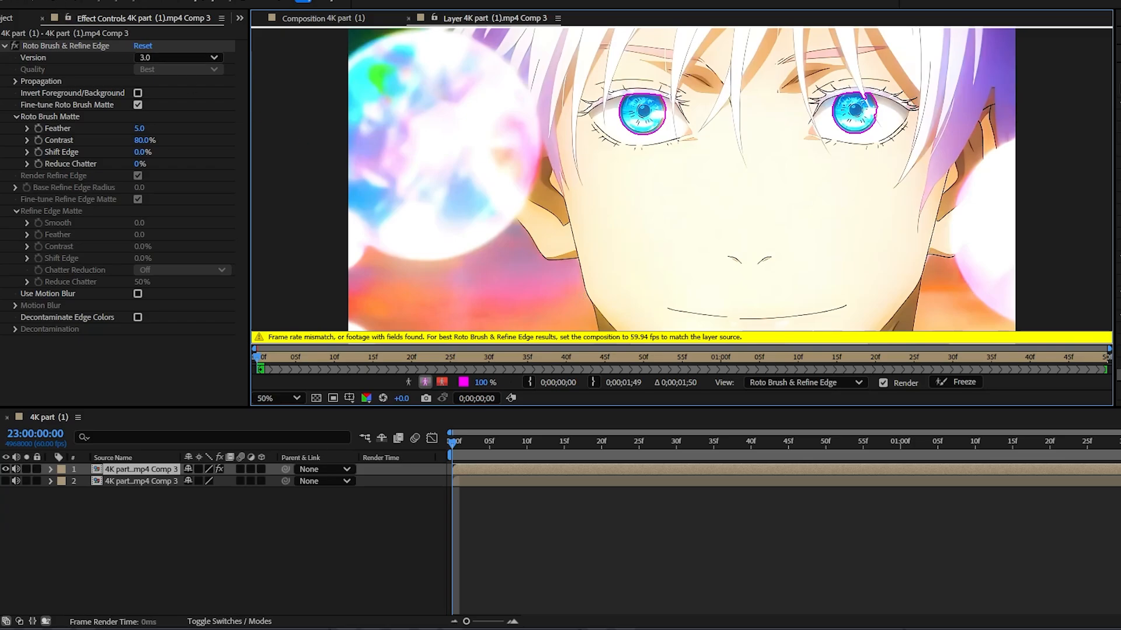
Step: Set the composition's frame rate back to 59.94 fps
{"action": "left_click", "coordinate": [110, 0]}
{"action": "left_click", "coordinate": [109, 11]}
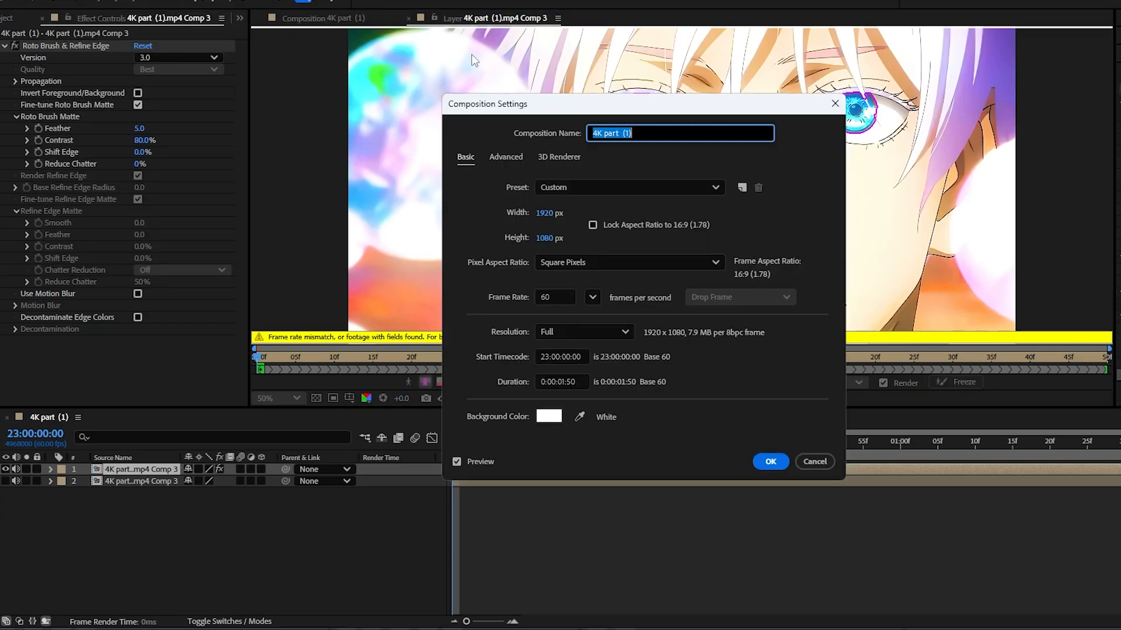
{"action": "double_click", "coordinate": [555, 293]}
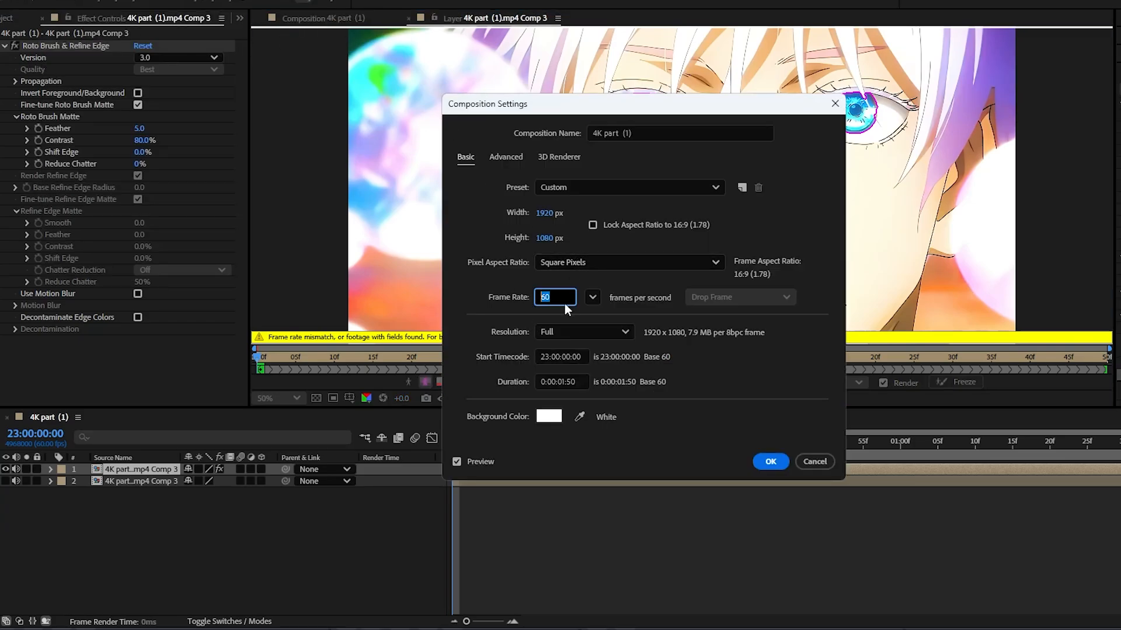
{"action": "type", "text": "59.94"}
{"action": "left_click", "coordinate": [770, 461]}
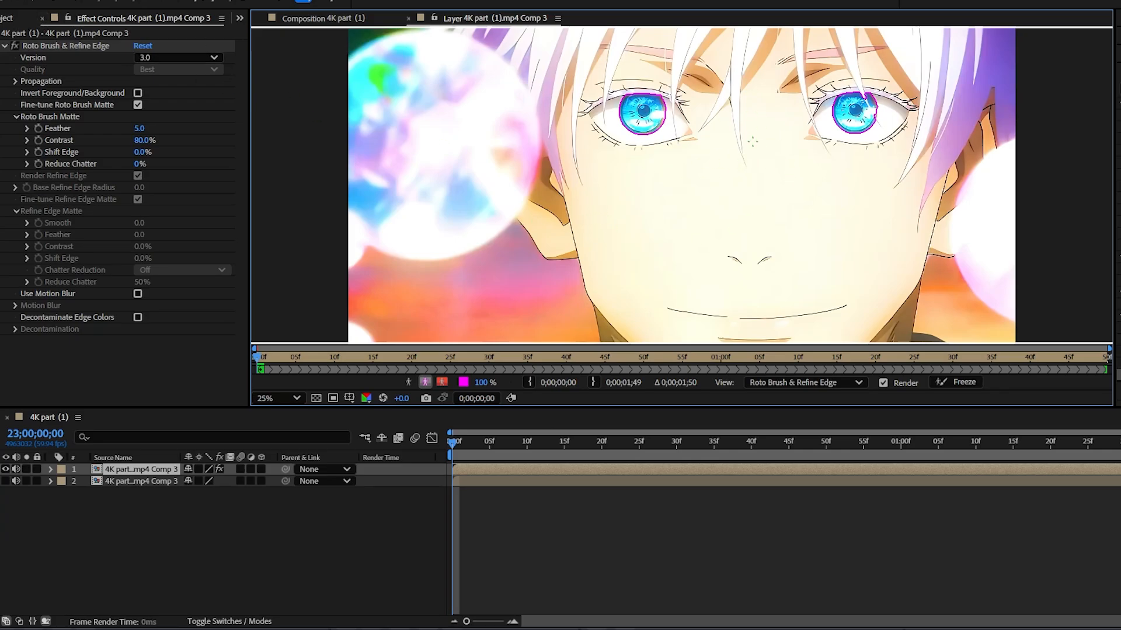
Step: Examine the Roto Brush outlines around both irises up close, especially the right eye where hair overlaps it
{"action": "key", "text": "comma"}
{"action": "key", "text": "period"}
{"action": "scroll", "coordinate": [886, 104], "scroll_direction": "up", "scroll_amount": 1}
{"action": "key", "text": "space"}
{"action": "mouse_move", "coordinate": [811, 174]}
{"action": "left_mouse_down"}
{"action": "mouse_move", "coordinate": [771, 220]}
{"action": "mouse_move", "coordinate": [577, 309]}
{"action": "mouse_move", "coordinate": [576, 331]}
{"action": "left_mouse_up"}
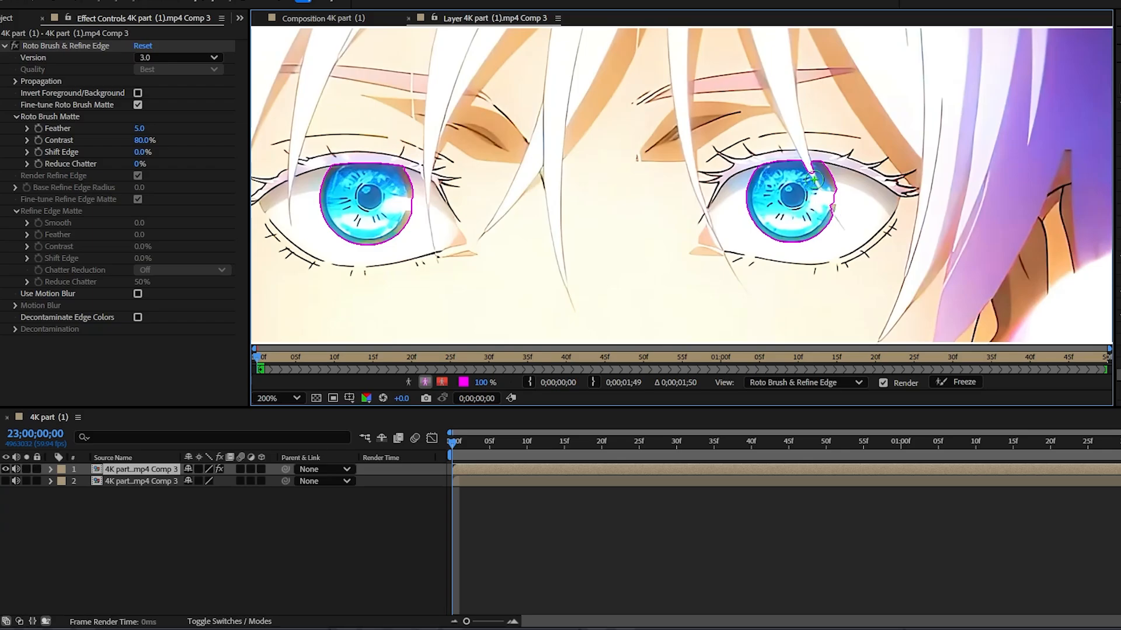
{"action": "scroll", "coordinate": [815, 180], "scroll_direction": "up", "scroll_amount": 1}
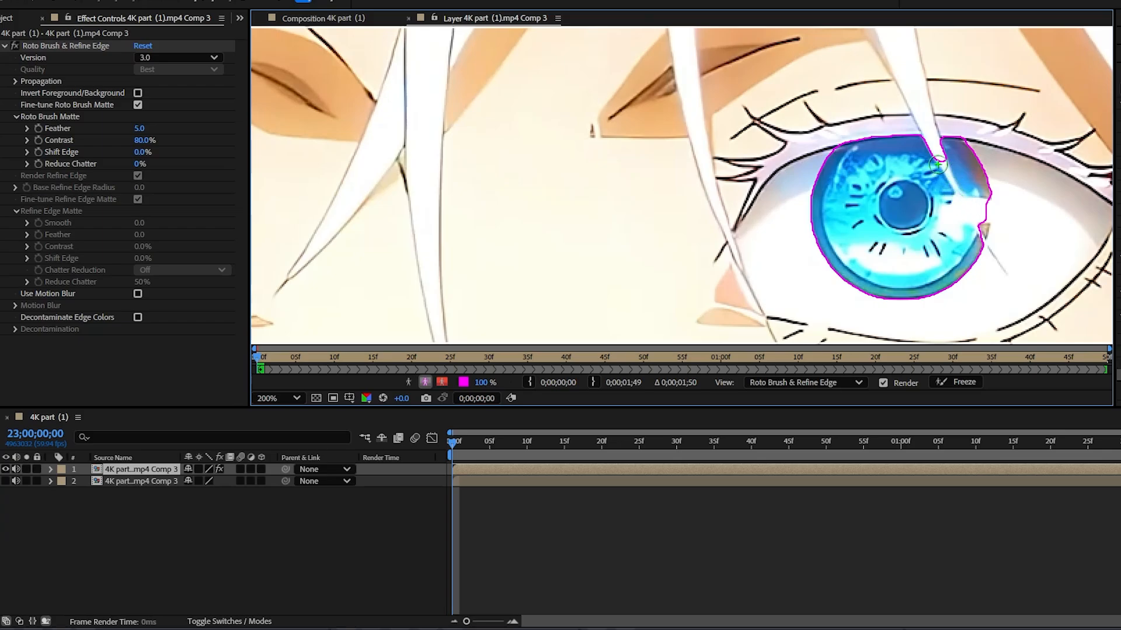
{"action": "scroll", "coordinate": [933, 145], "scroll_direction": "down", "scroll_amount": 1}
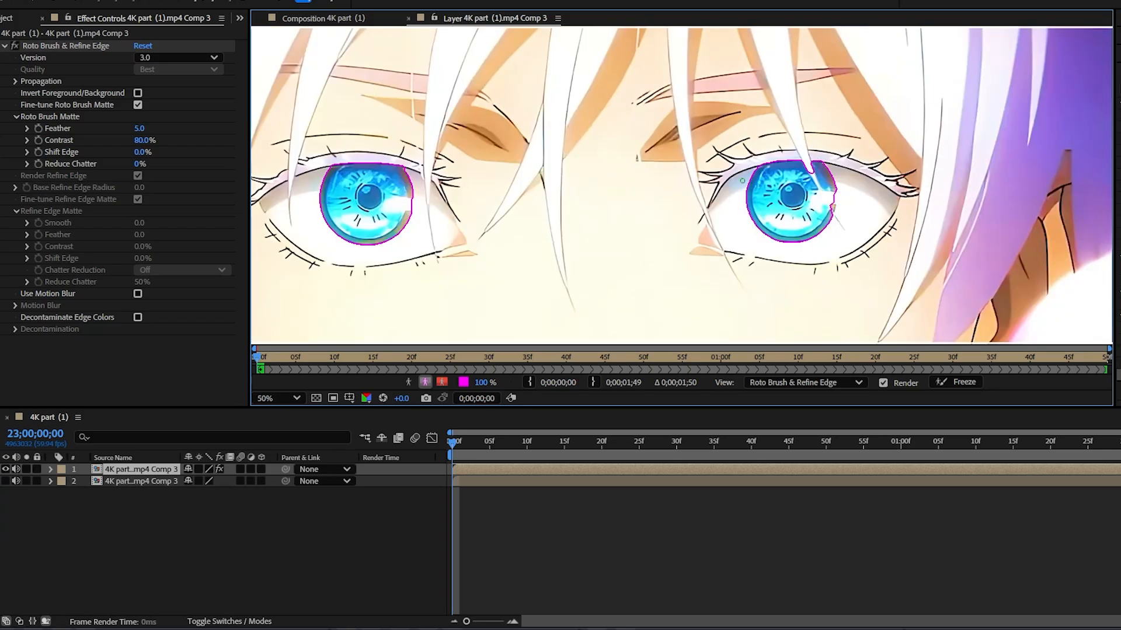
{"action": "scroll", "coordinate": [637, 194], "scroll_direction": "down", "scroll_amount": 1}
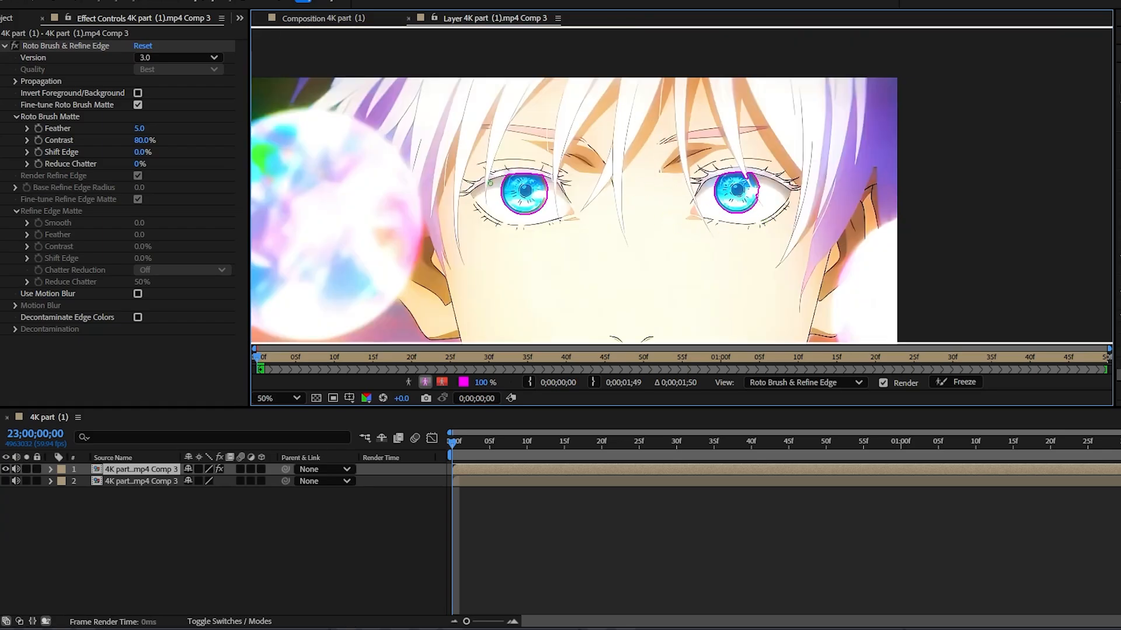
{"action": "scroll", "coordinate": [720, 145], "scroll_direction": "down", "scroll_amount": 1}
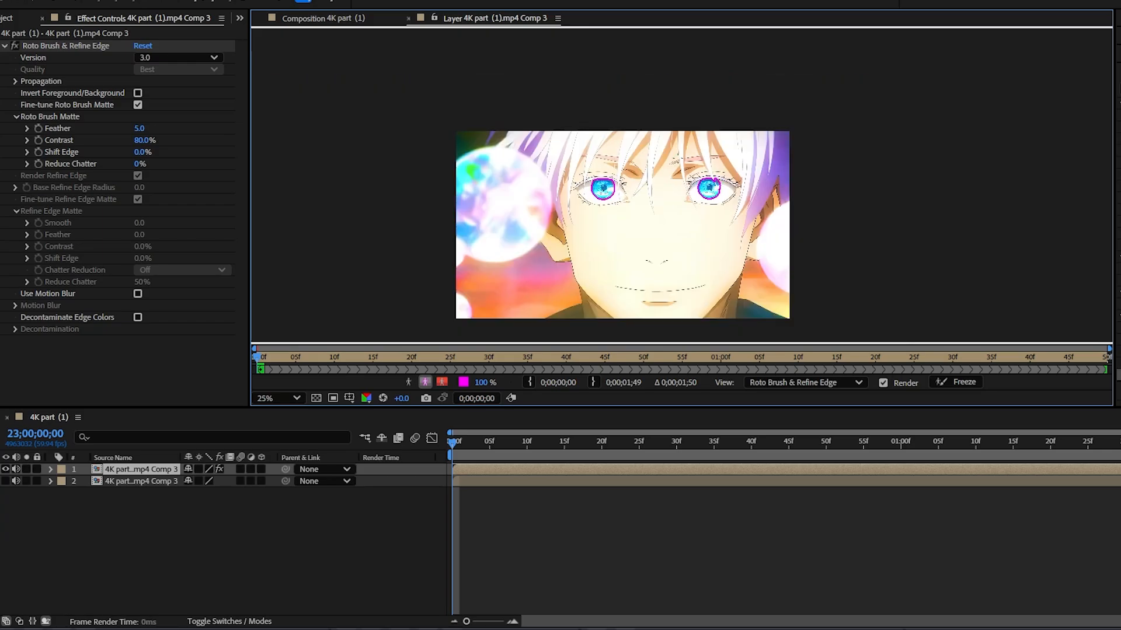
{"action": "key", "text": "period"}
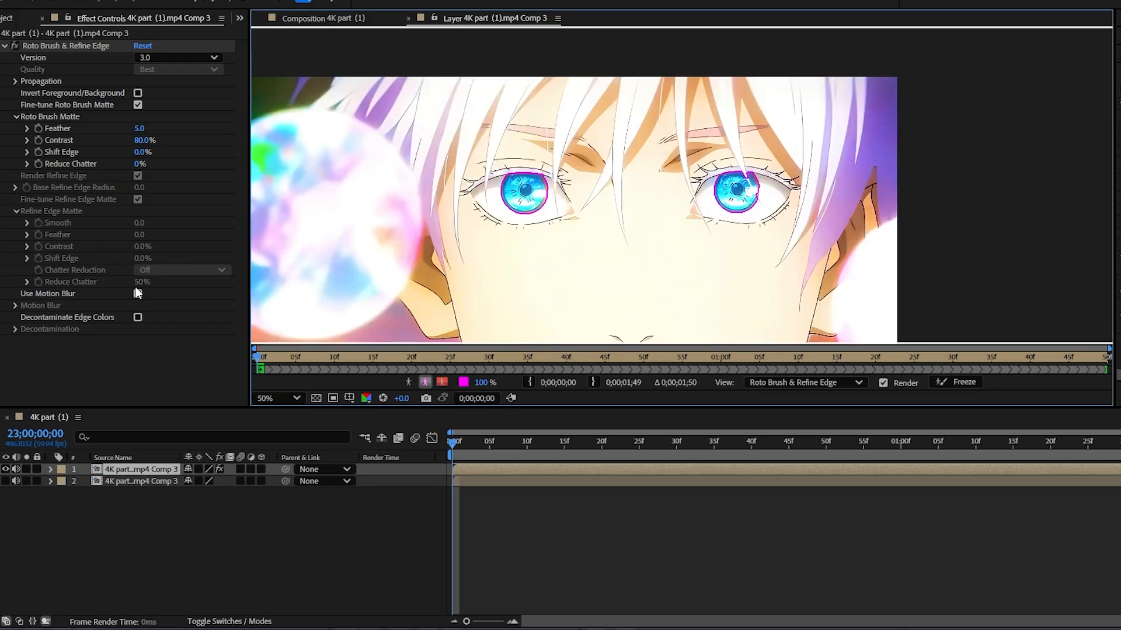
Step: Enable motion blur for the Roto Brush effect and freeze the eye selection across the clip
{"action": "left_click", "coordinate": [138, 294]}
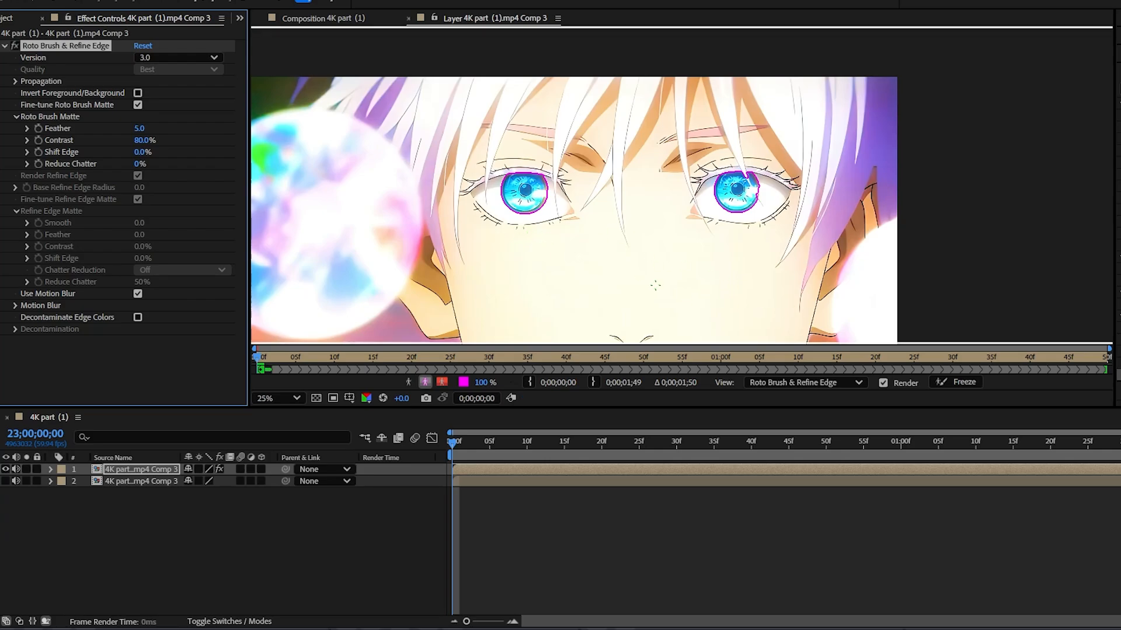
{"action": "key", "text": "comma"}
{"action": "left_click", "coordinate": [958, 383]}
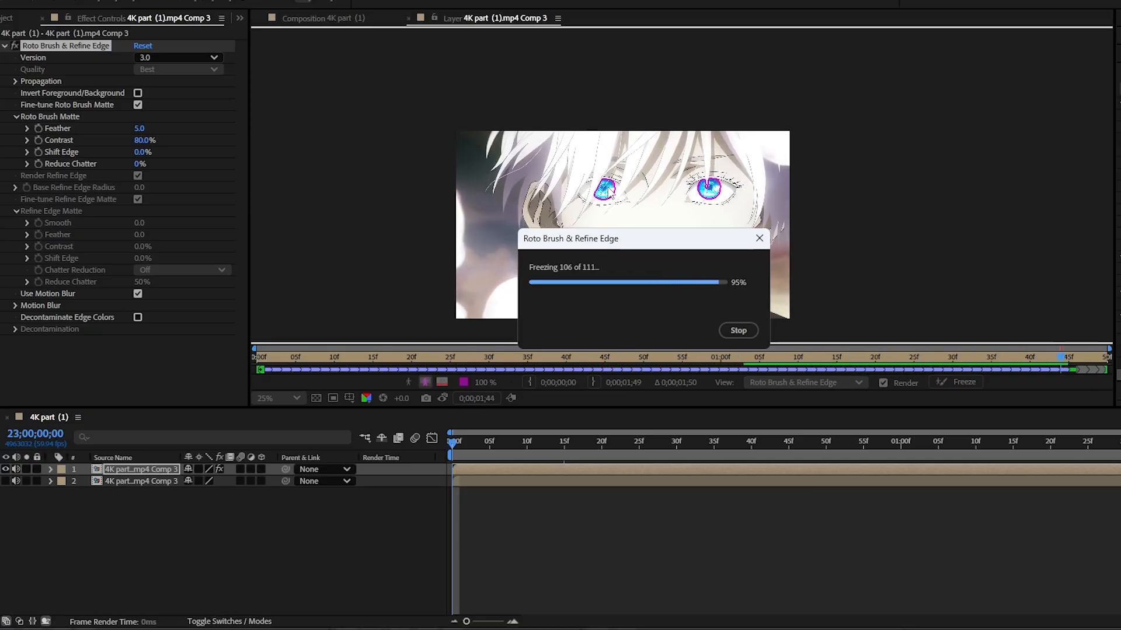
Step: Return to the 4K part (1) composition view and set its background color to black (000000)
{"action": "left_click", "coordinate": [330, 17]}
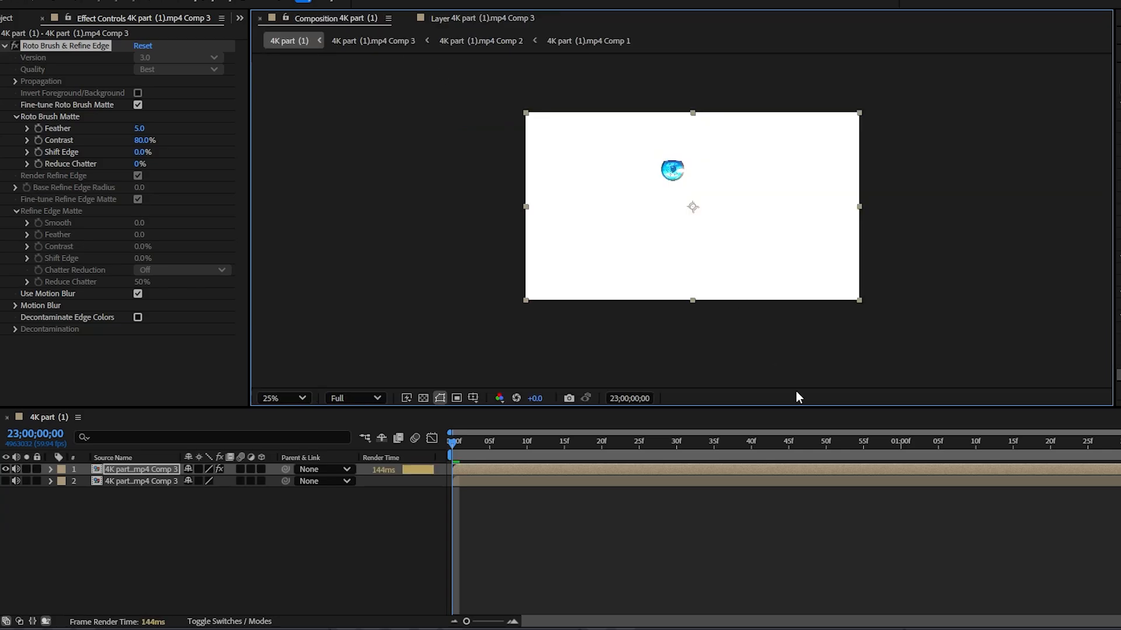
{"action": "left_click", "coordinate": [579, 501]}
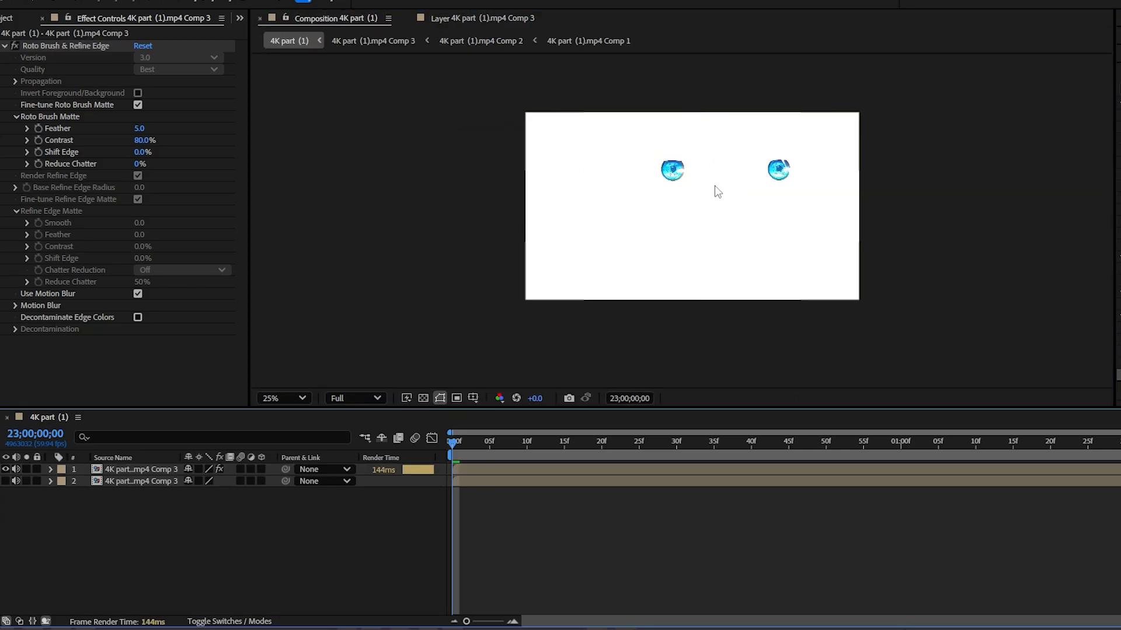
{"action": "left_click", "coordinate": [65, 1]}
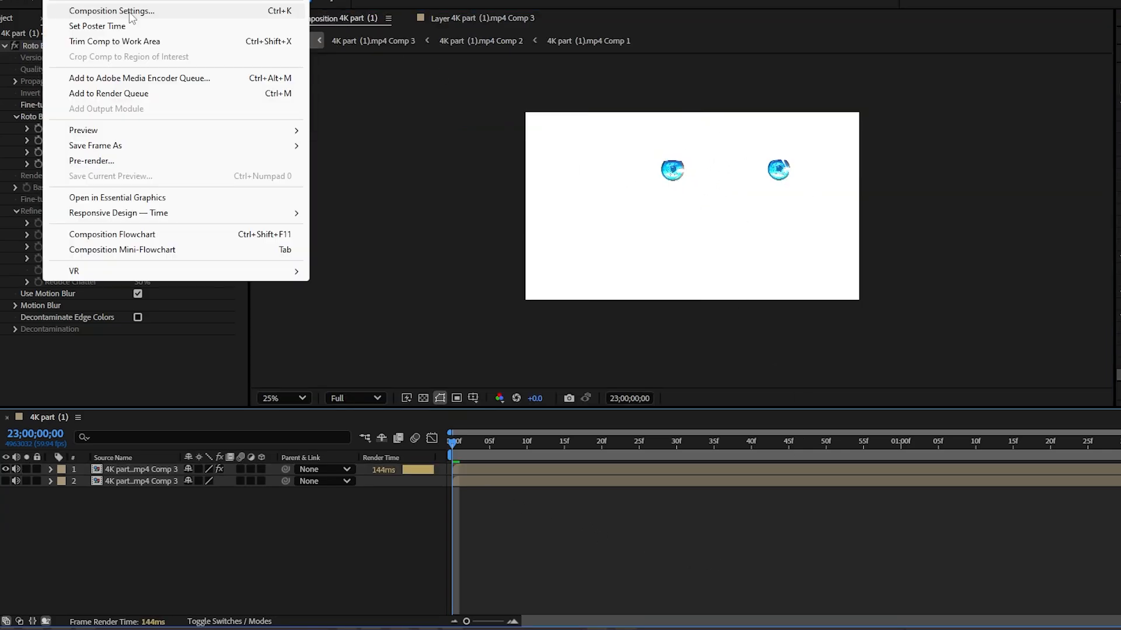
{"action": "left_click", "coordinate": [129, 15]}
{"action": "left_click", "coordinate": [548, 416]}
{"action": "type", "text": "000000"}
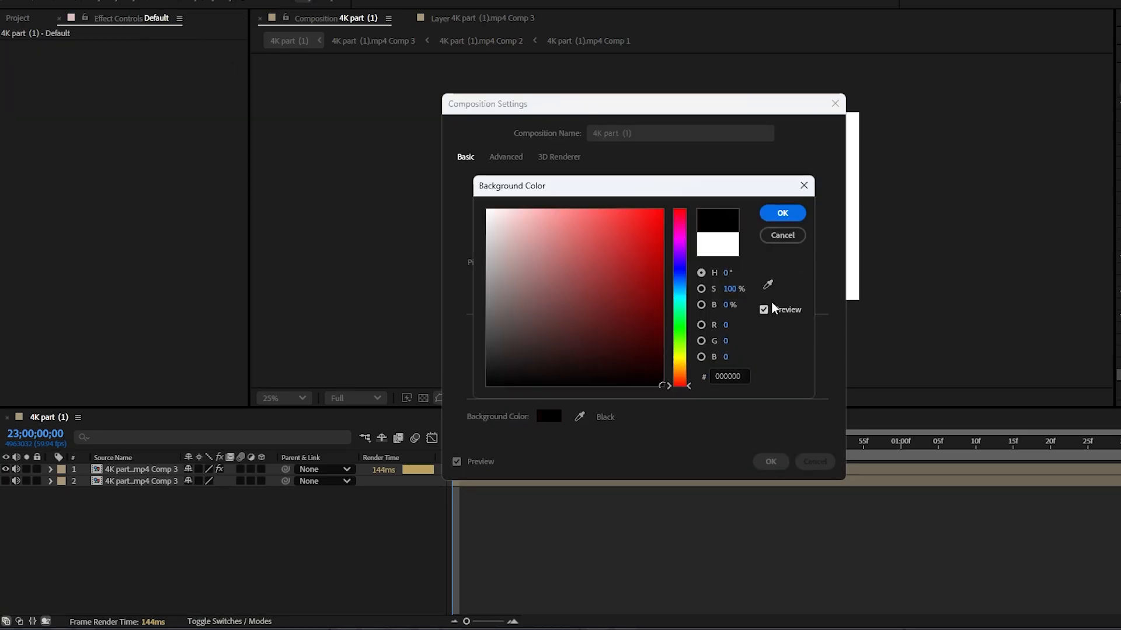
{"action": "left_click", "coordinate": [784, 210]}
{"action": "left_click", "coordinate": [770, 462]}
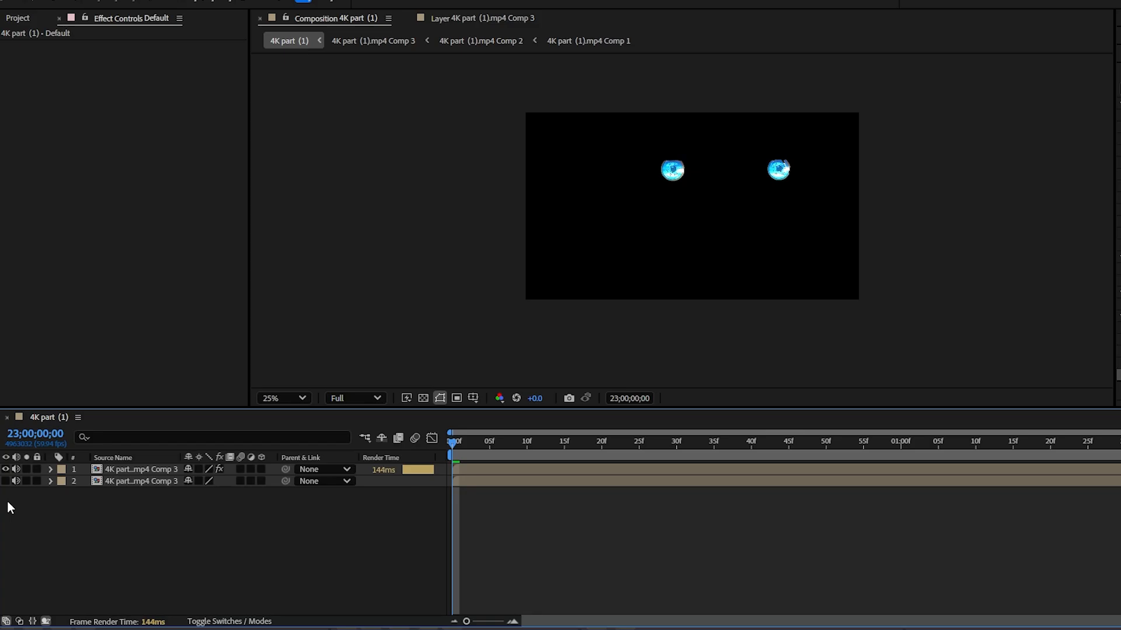
Step: Toggle the lower clip layer's visibility to compare the full frame with the isolated eyes, leaving that layer hidden
{"action": "left_click", "coordinate": [6, 481]}
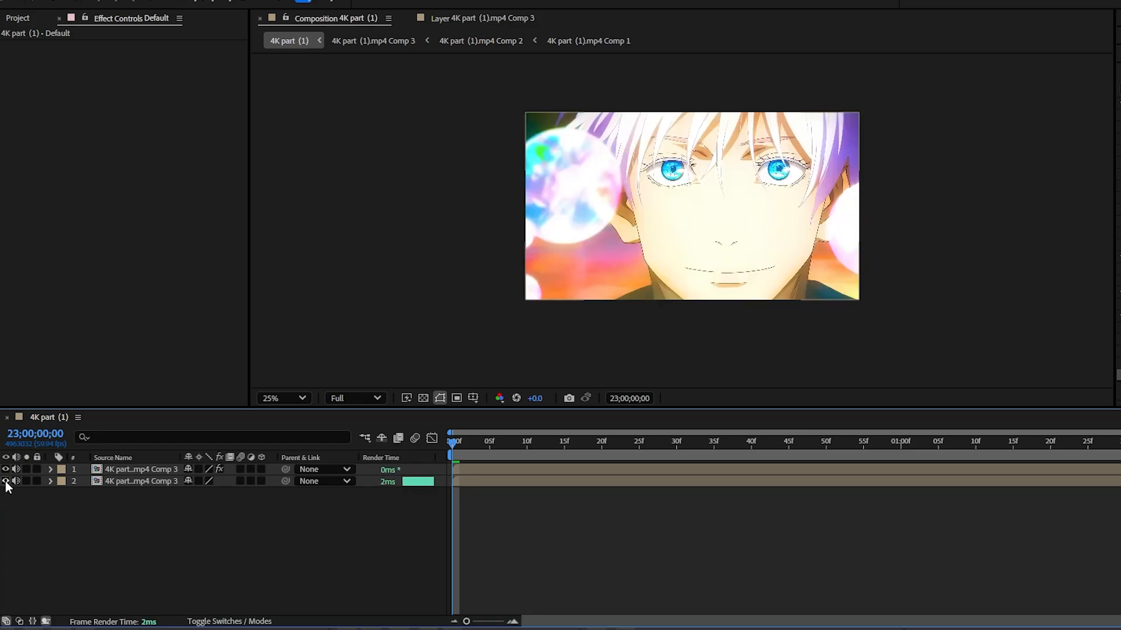
{"action": "left_click", "coordinate": [5, 480]}
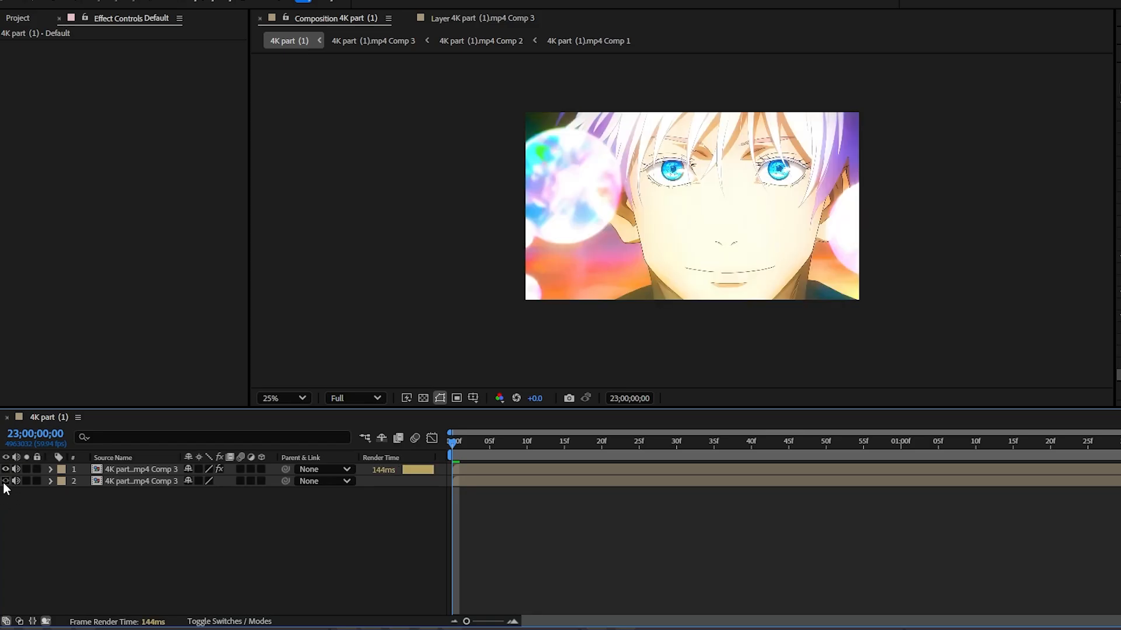
{"action": "left_click", "coordinate": [6, 482]}
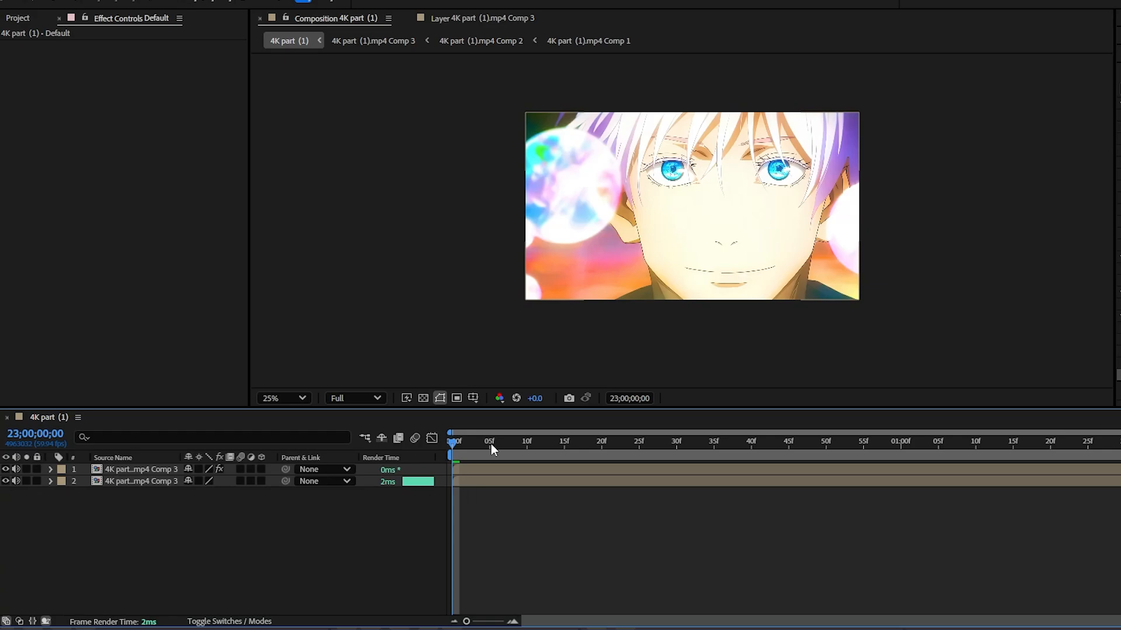
{"action": "left_click", "coordinate": [6, 481]}
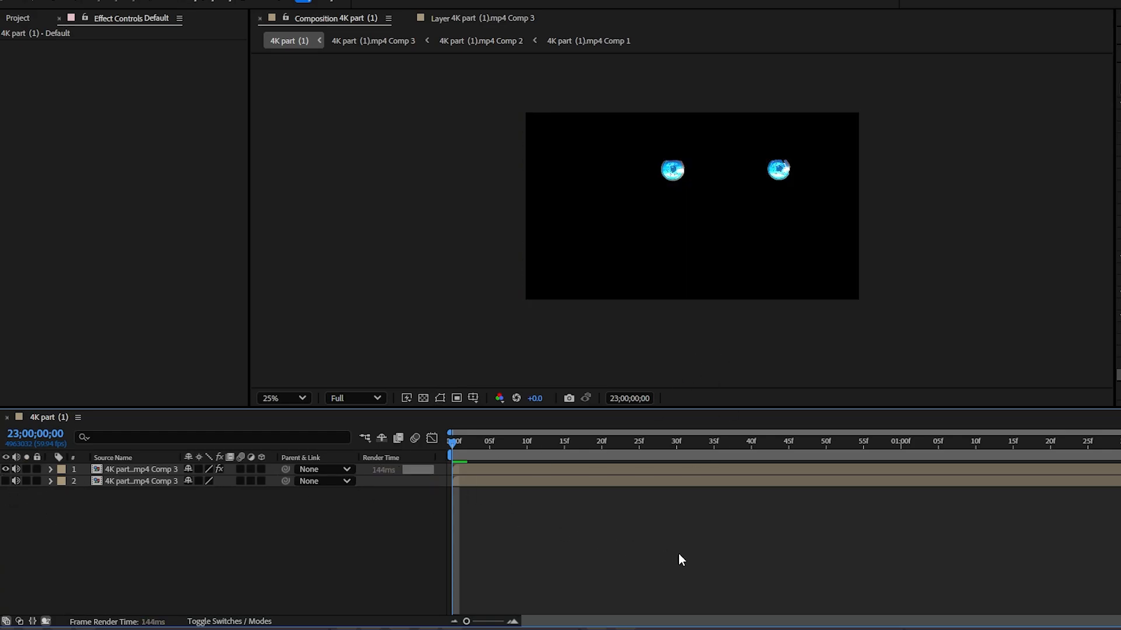
Step: Preview the isolated eyes in motion, then return to the composition's first frame
{"action": "key", "text": "space"}
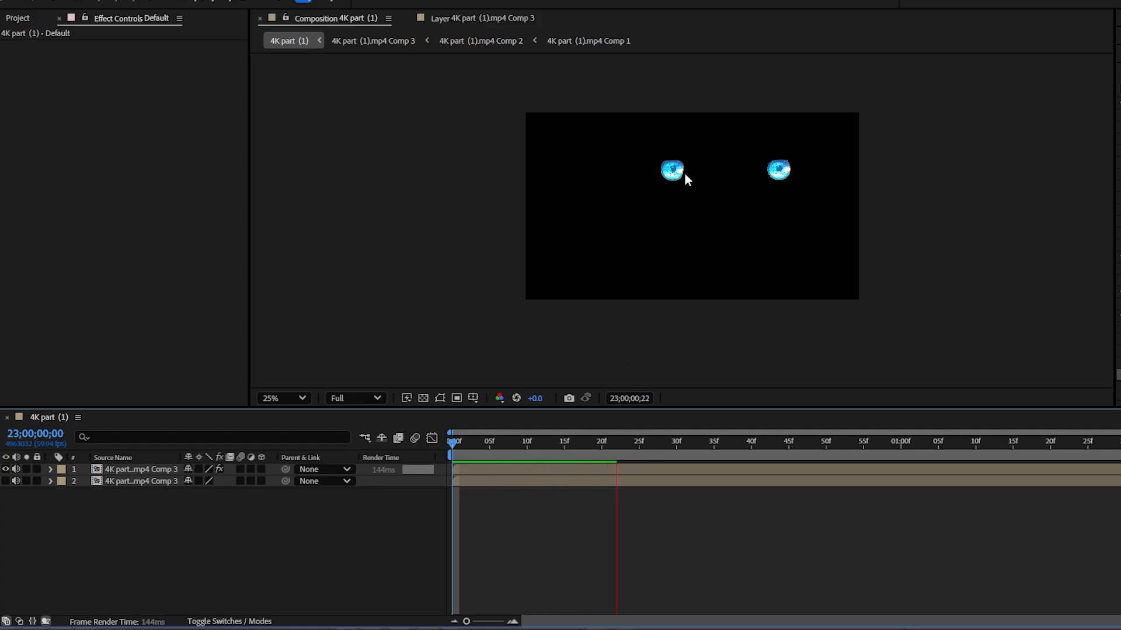
{"action": "key", "text": "space"}
{"action": "left_click_drag", "start_coordinate": [630, 447], "coordinate": [497, 442]}
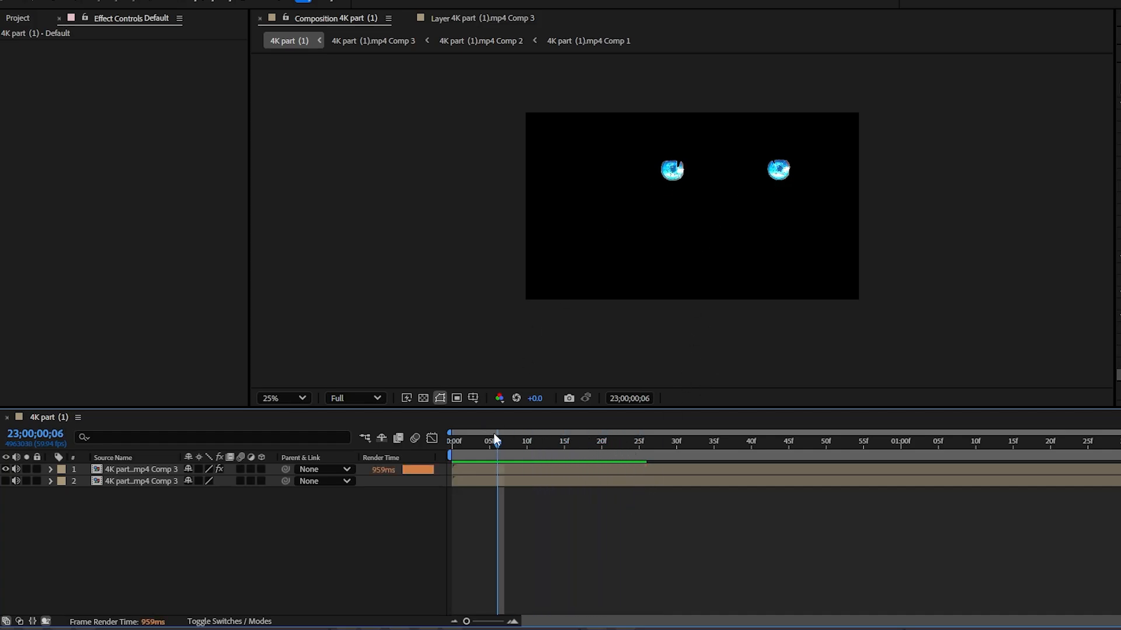
{"action": "key", "text": "Home"}
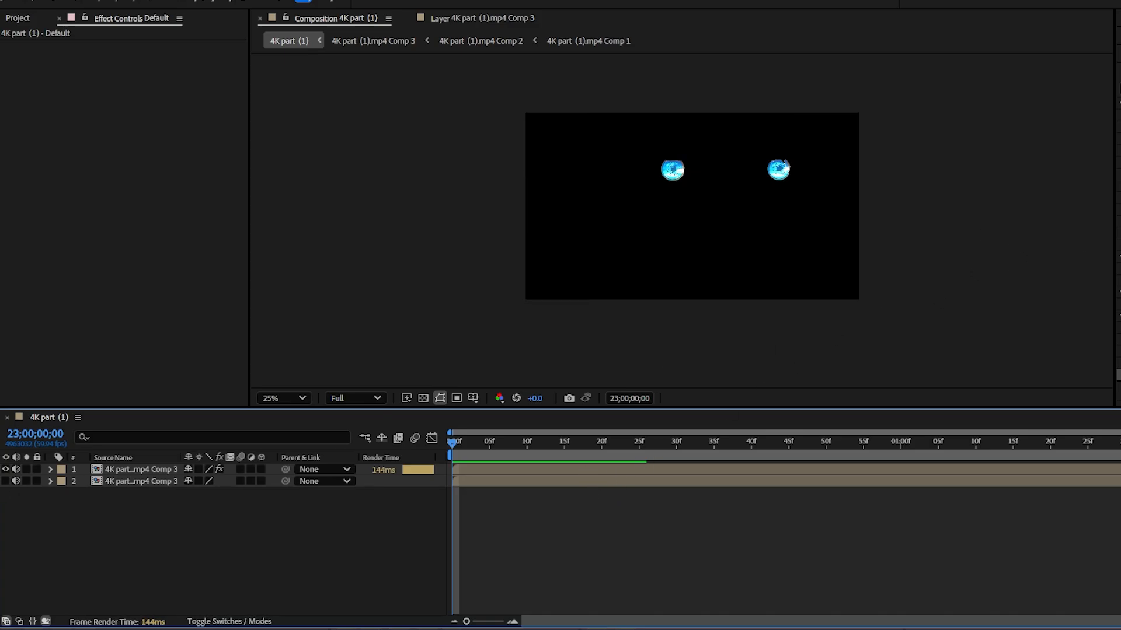
Step: Apply the Glow effect to the upper eyes layer with a radius of 33 and an intensity of 1.3
{"action": "left_click", "coordinate": [1119, 89]}
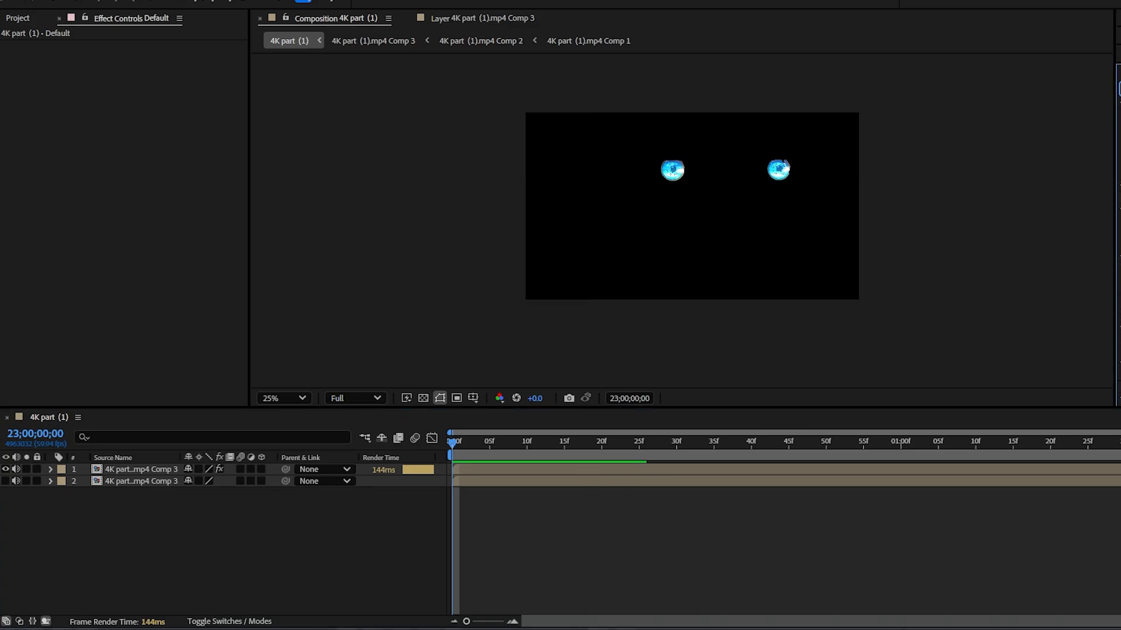
{"action": "scroll", "coordinate": [1118, 210], "scroll_direction": "down", "scroll_amount": 3}
{"action": "left_click", "coordinate": [504, 469]}
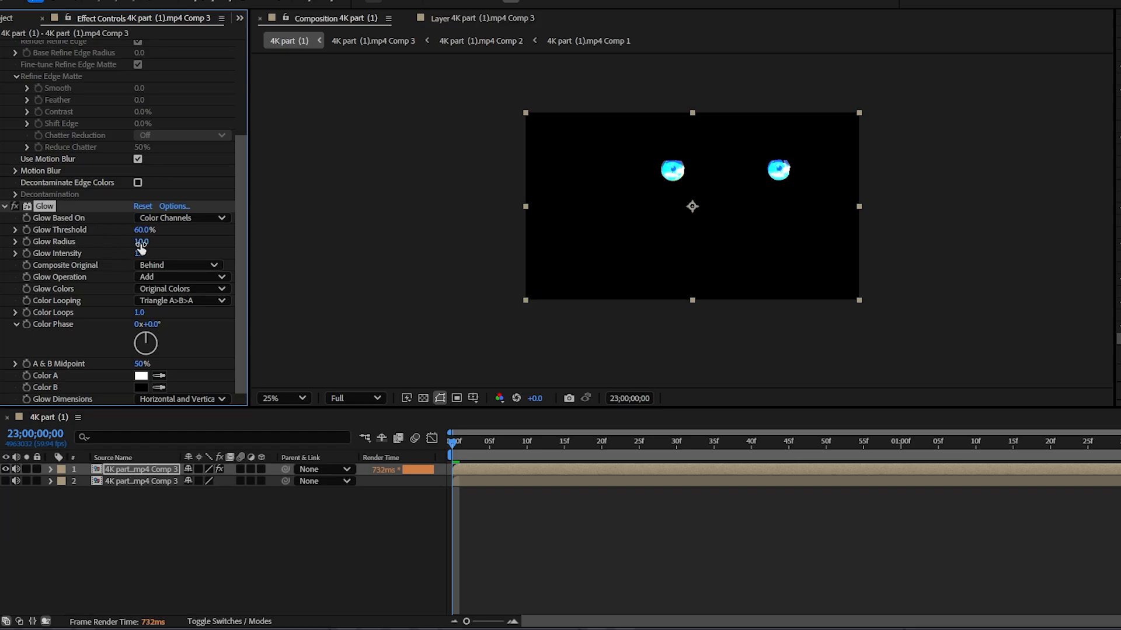
{"action": "mouse_move", "coordinate": [140, 244]}
{"action": "left_mouse_down"}
{"action": "mouse_move", "coordinate": [171, 244]}
{"action": "mouse_move", "coordinate": [138, 243]}
{"action": "left_mouse_up"}
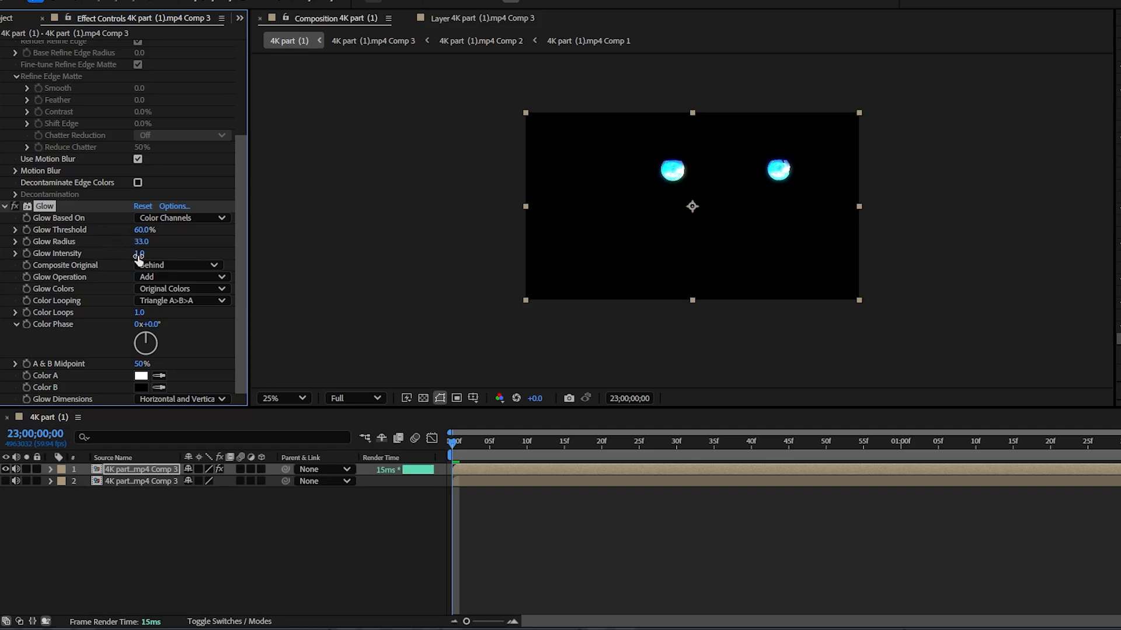
{"action": "left_click_drag", "start_coordinate": [142, 257], "coordinate": [160, 257]}
Step: Duplicate the Glow effect twice, setting the radius to 152 on the second glow and 291 on the third
{"action": "key", "text": "ctrl+d"}
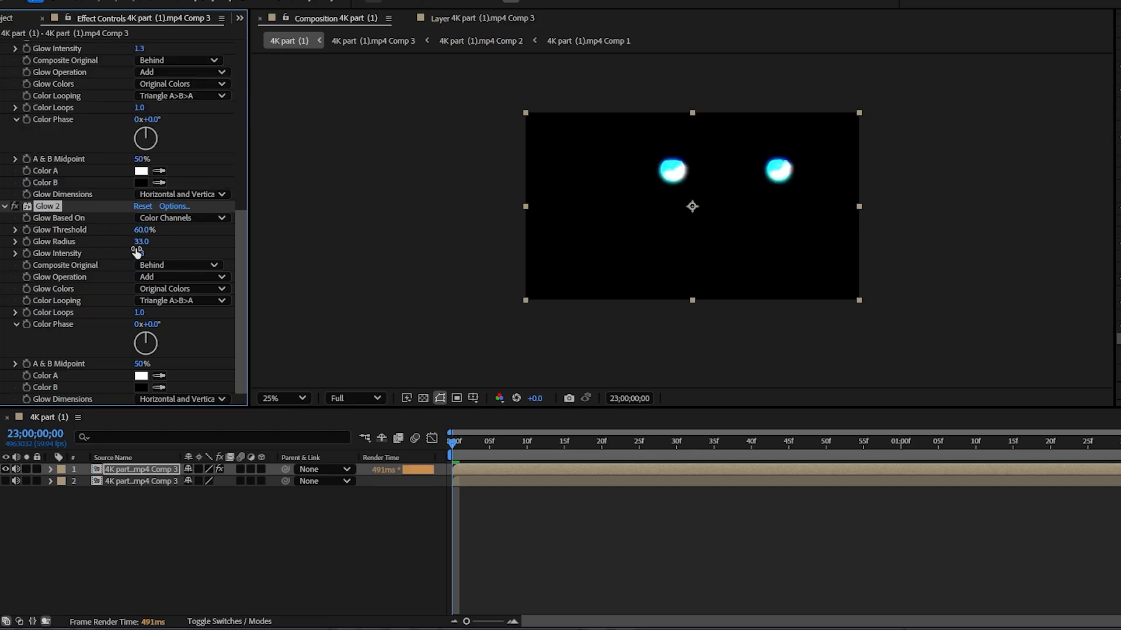
{"action": "left_click_drag", "start_coordinate": [143, 245], "coordinate": [228, 249]}
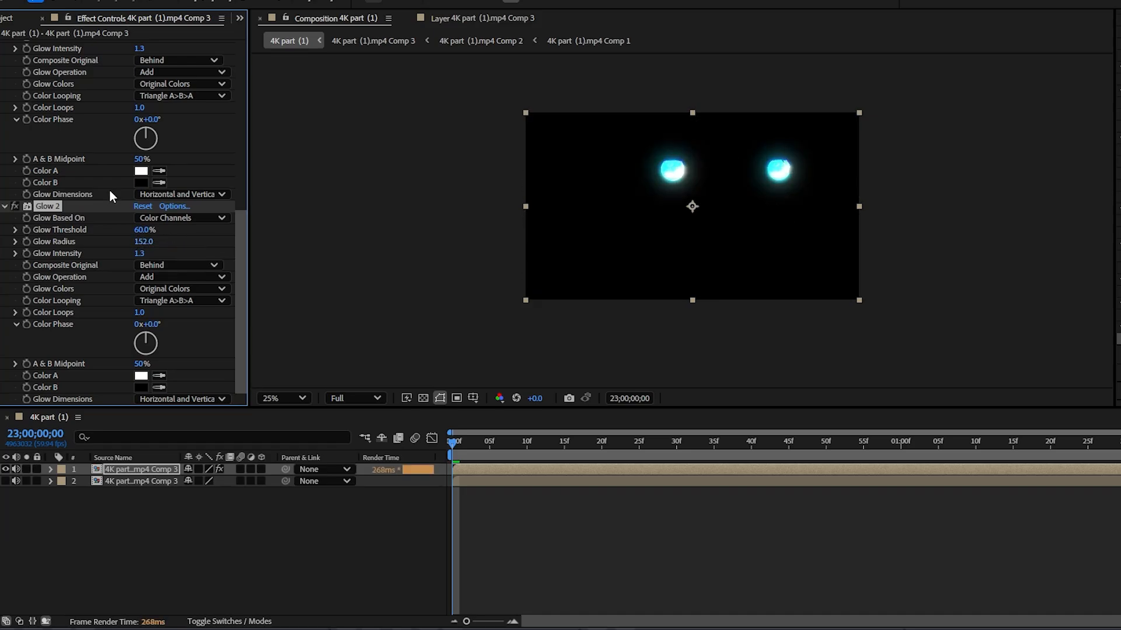
{"action": "key", "text": "ctrl+d"}
{"action": "left_click", "coordinate": [144, 241]}
{"action": "type", "text": "25"}
{"action": "key", "text": "Return"}
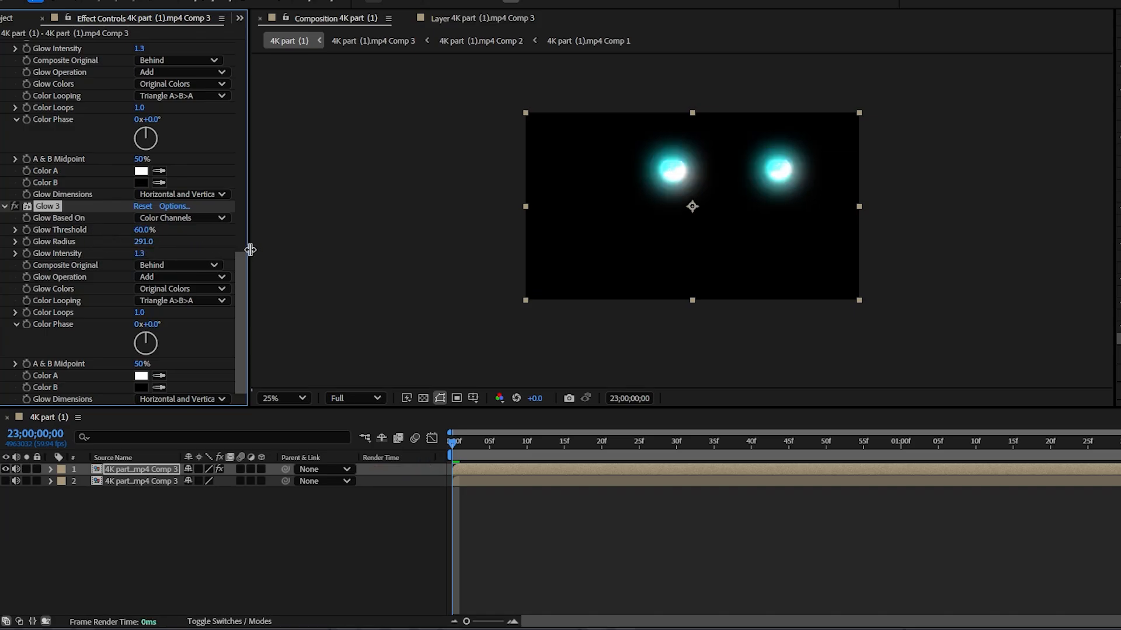
Step: Set the glow threshold to 18.8% on the third glow and 38.8% on the second
{"action": "left_click_drag", "start_coordinate": [144, 232], "coordinate": [111, 230]}
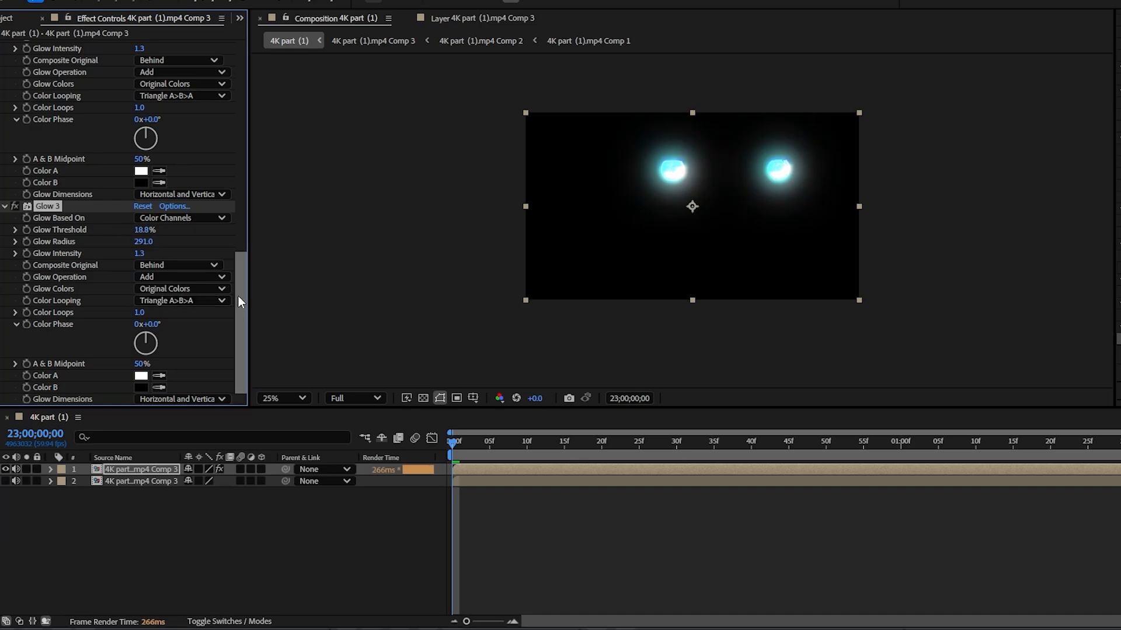
{"action": "left_click_drag", "start_coordinate": [239, 296], "coordinate": [233, 207]}
{"action": "left_click_drag", "start_coordinate": [144, 257], "coordinate": [106, 258]}
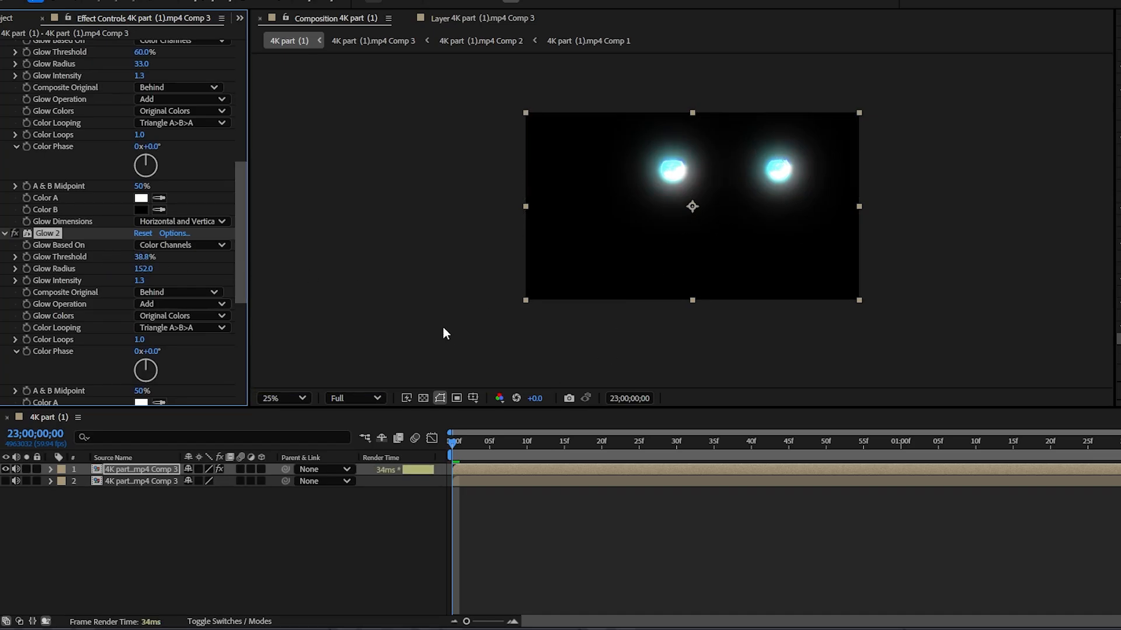
Step: Show the lower clip layer again and move the playhead to 23;00;00;38 to check the glowing eyes
{"action": "left_click", "coordinate": [5, 481]}
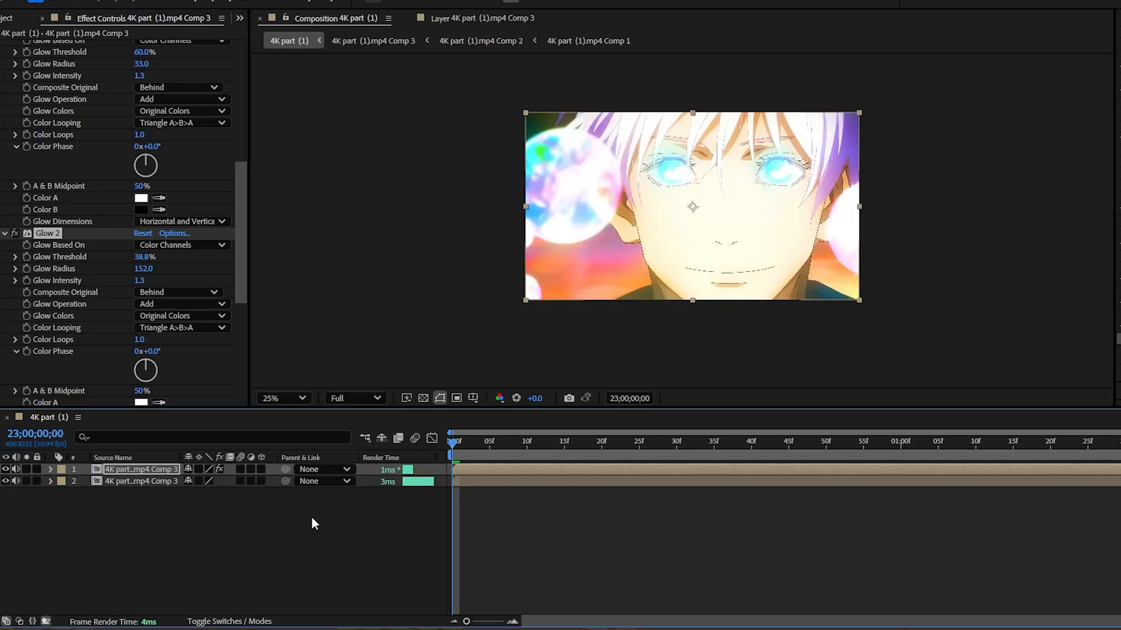
{"action": "left_click", "coordinate": [477, 205]}
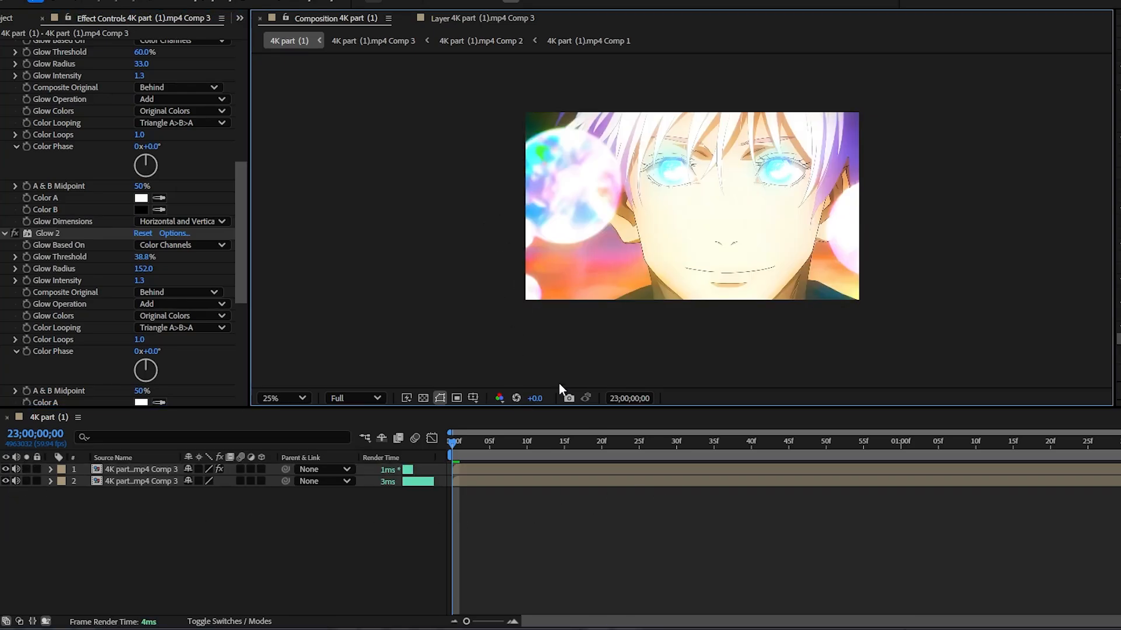
{"action": "left_click_drag", "start_coordinate": [470, 444], "coordinate": [735, 460]}
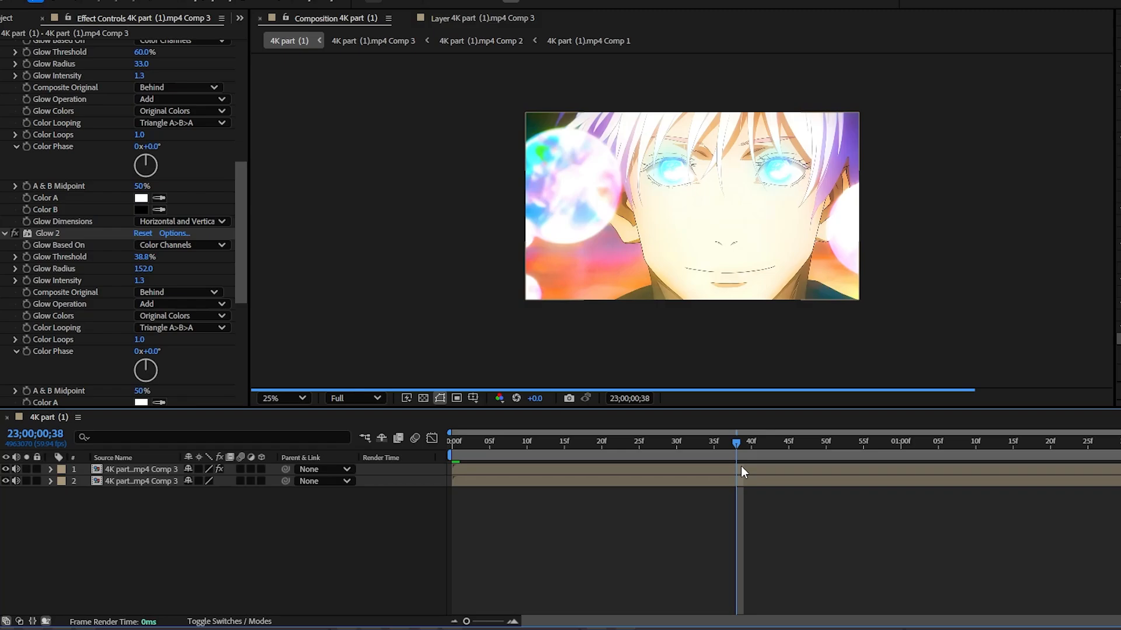
Step: Delete the two duplicate glows and set the remaining Glow to threshold 28.2%, radius 183 and intensity 3.4
{"action": "left_click", "coordinate": [73, 233]}
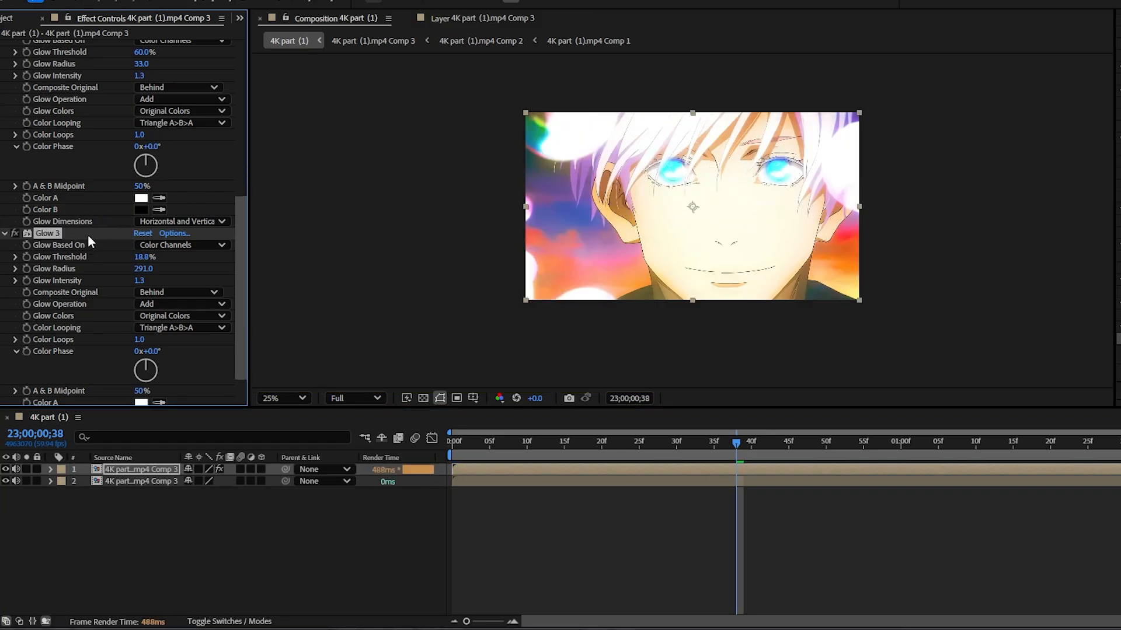
{"action": "key", "text": "Delete"}
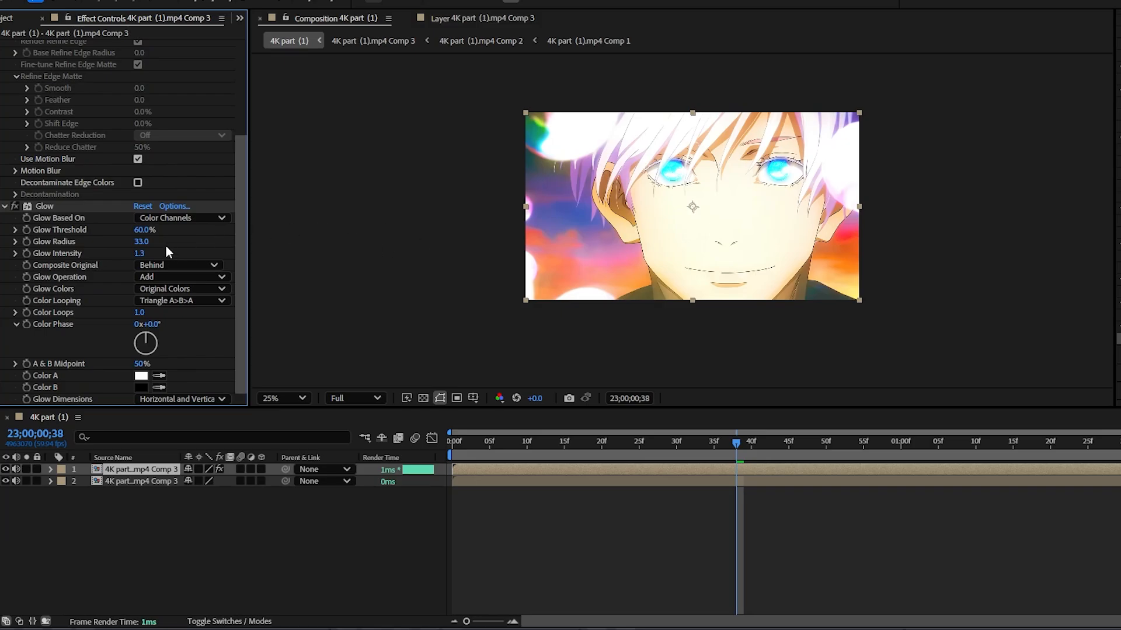
{"action": "left_click_drag", "start_coordinate": [145, 233], "coordinate": [225, 244]}
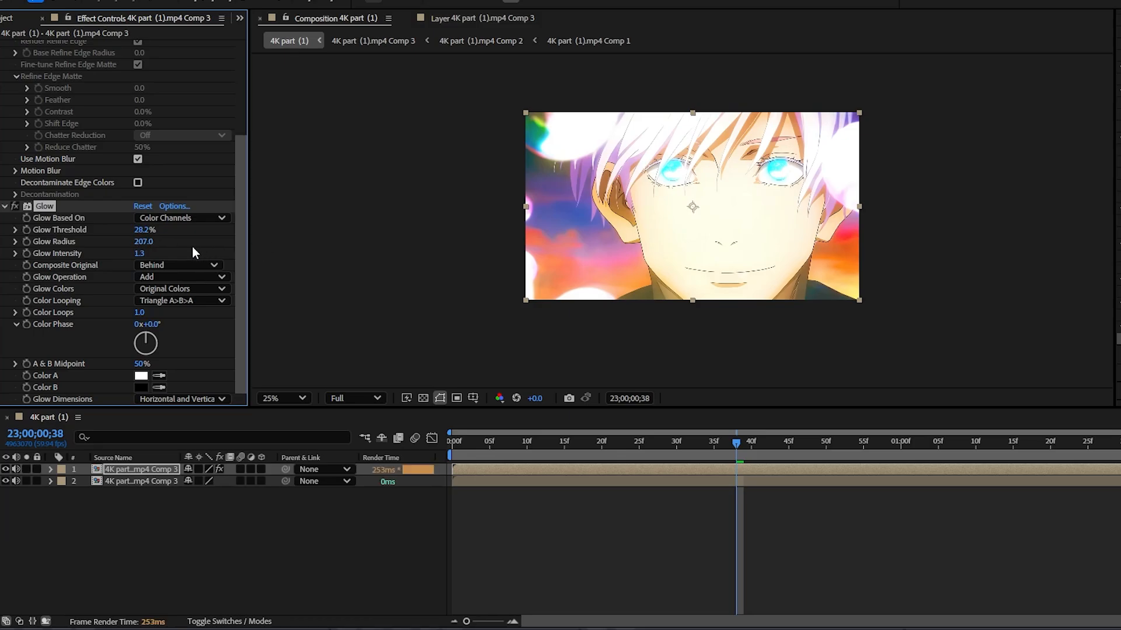
{"action": "mouse_move", "coordinate": [143, 242]}
{"action": "left_mouse_down"}
{"action": "mouse_move", "coordinate": [102, 234]}
{"action": "mouse_move", "coordinate": [116, 251]}
{"action": "mouse_move", "coordinate": [177, 253]}
{"action": "mouse_move", "coordinate": [159, 257]}
{"action": "mouse_move", "coordinate": [145, 255]}
{"action": "mouse_move", "coordinate": [201, 242]}
{"action": "mouse_move", "coordinate": [143, 247]}
{"action": "left_mouse_up"}
Step: Toggle the upper eyes layer's visibility to compare the frame with and without the glow
{"action": "left_click", "coordinate": [374, 196]}
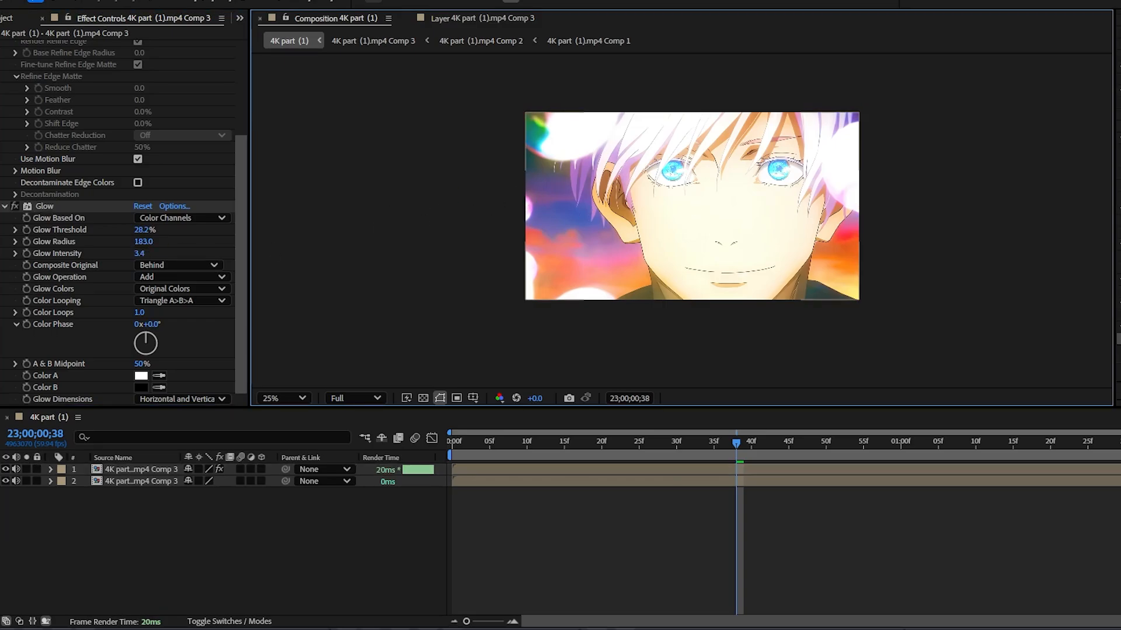
{"action": "left_click", "coordinate": [4, 469]}
{"action": "left_click", "coordinate": [4, 469]}
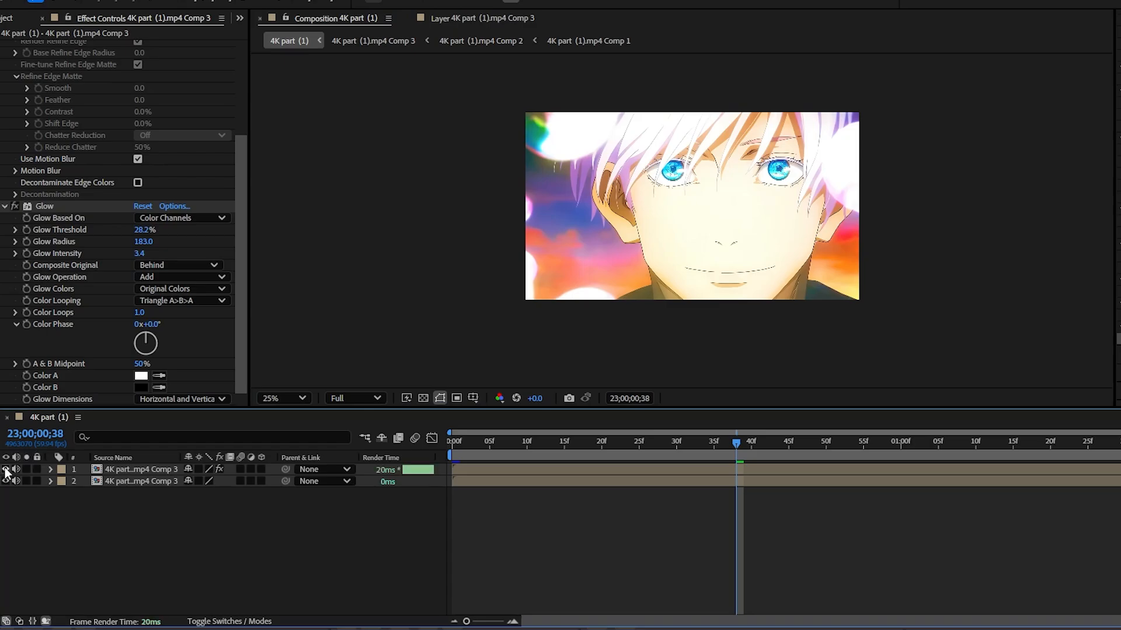
Step: Delete the Glow effect from the upper eyes layer
{"action": "left_click", "coordinate": [82, 204]}
{"action": "left_click_drag", "start_coordinate": [240, 198], "coordinate": [236, 34]}
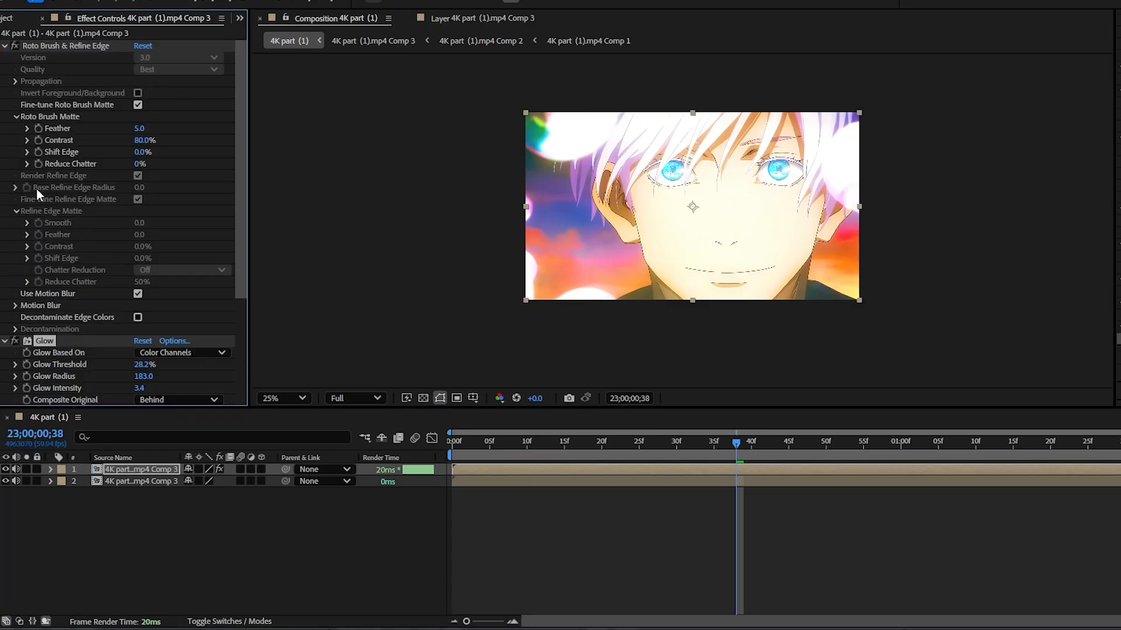
{"action": "key", "text": "Delete"}
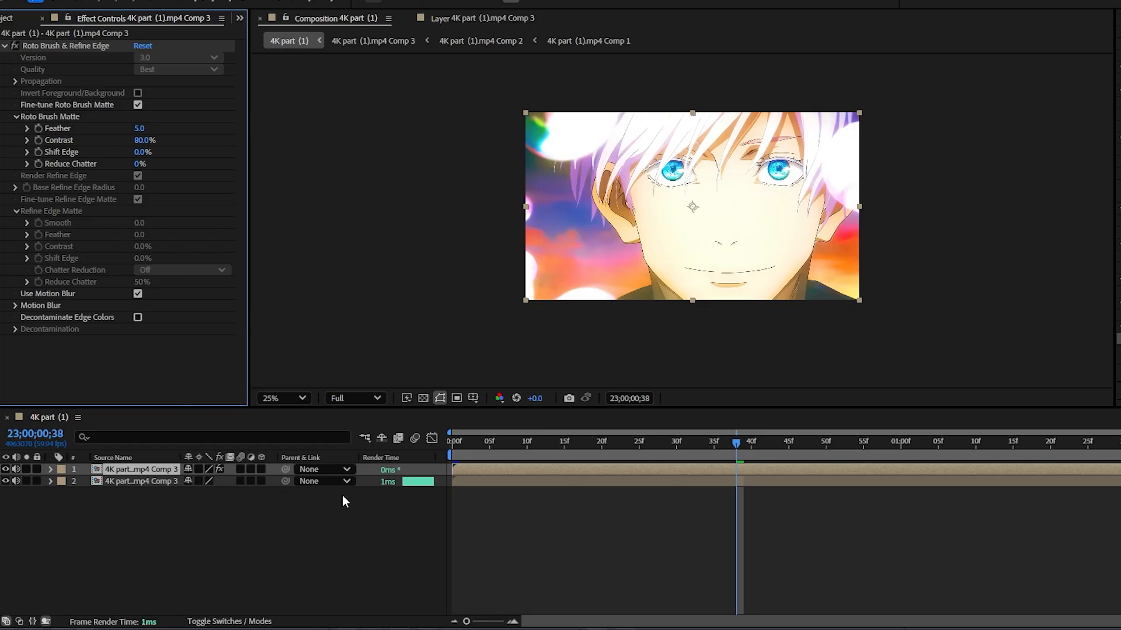
Step: Apply Deep Glow to the upper eyes layer and enable its Unmult option
{"action": "left_click", "coordinate": [539, 499]}
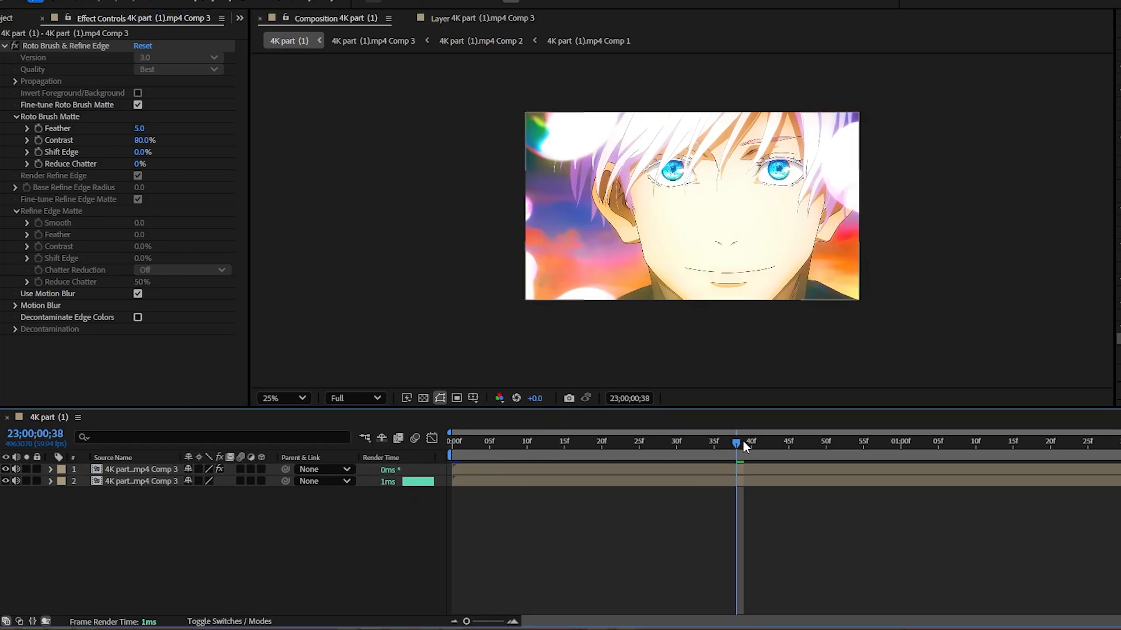
{"action": "left_click", "coordinate": [754, 470]}
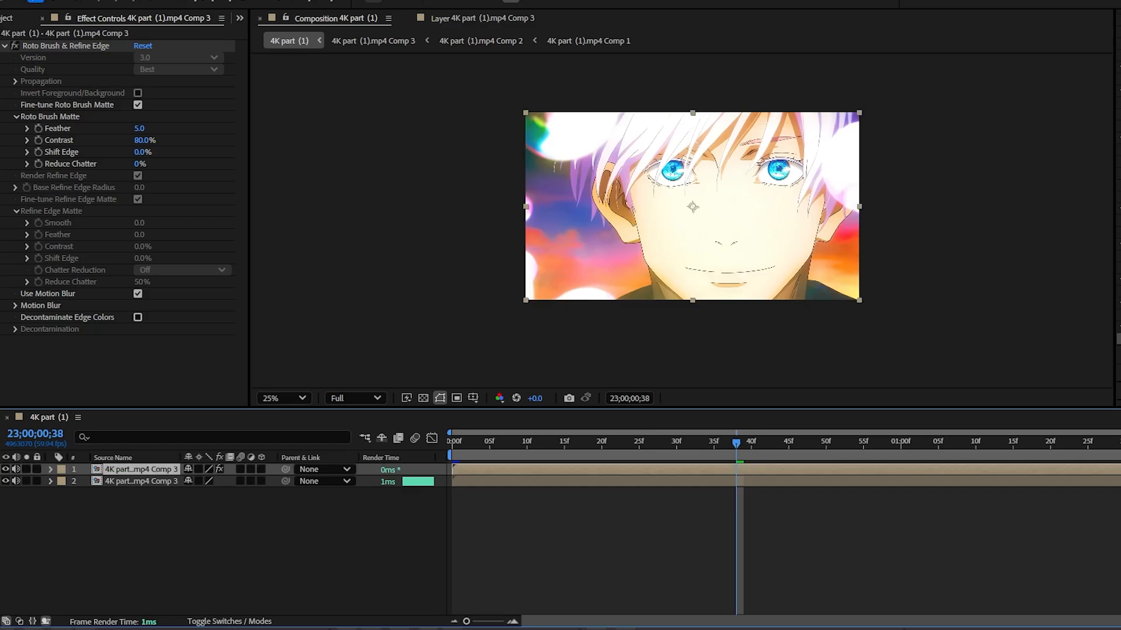
{"action": "left_click_drag", "start_coordinate": [1119, 315], "coordinate": [677, 470]}
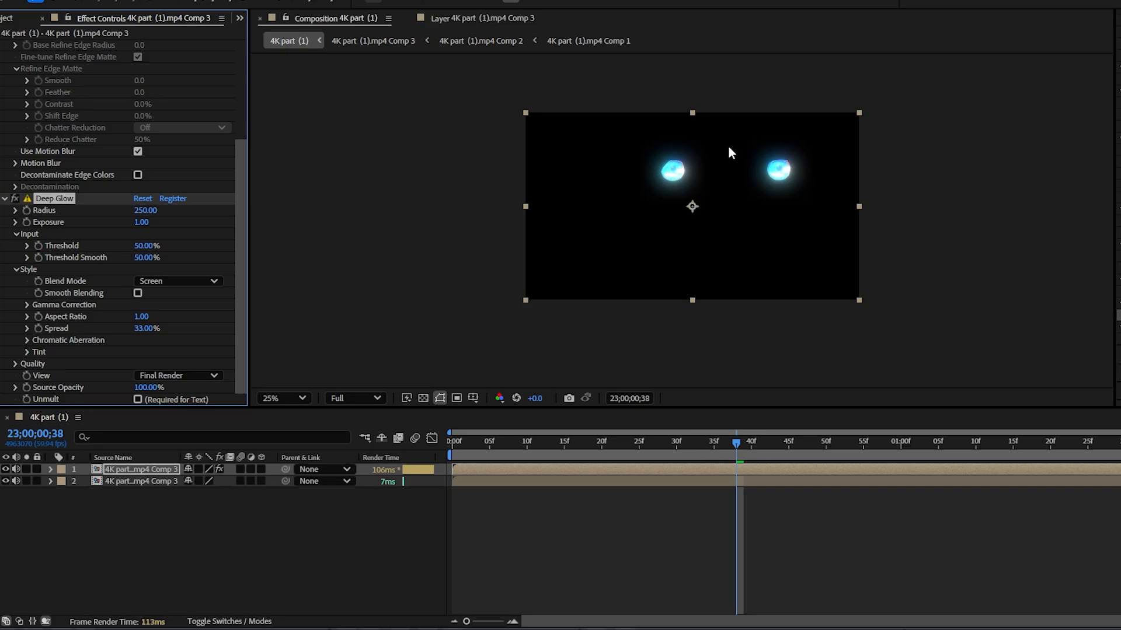
{"action": "key", "text": "period"}
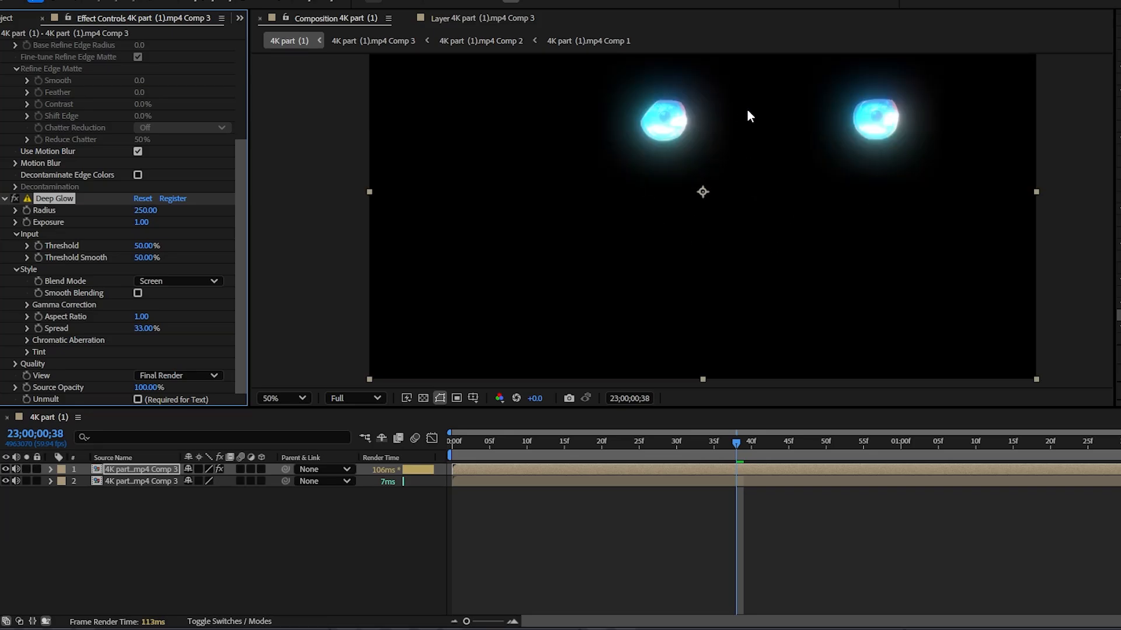
{"action": "key", "text": "comma"}
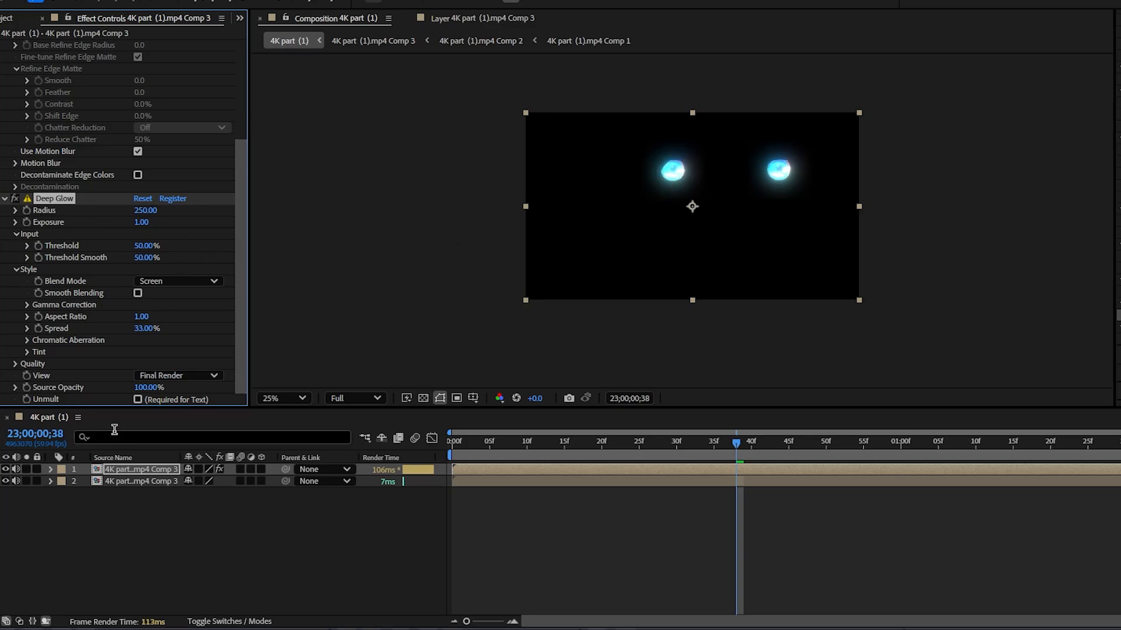
{"action": "left_click", "coordinate": [138, 400]}
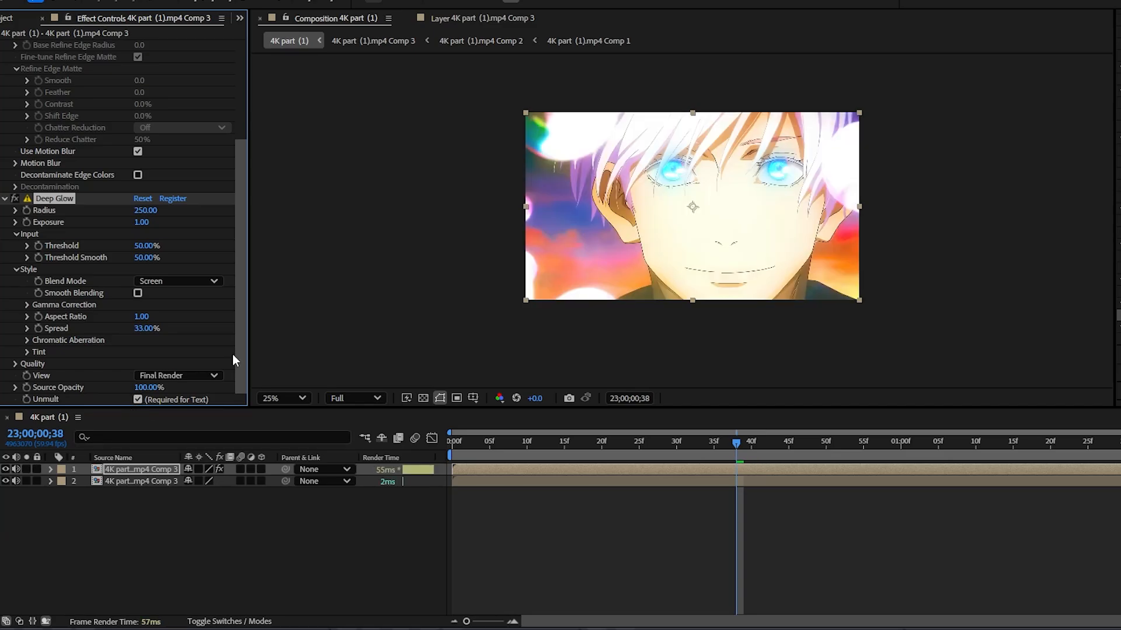
{"action": "scroll", "coordinate": [752, 179], "scroll_direction": "up", "scroll_amount": 1}
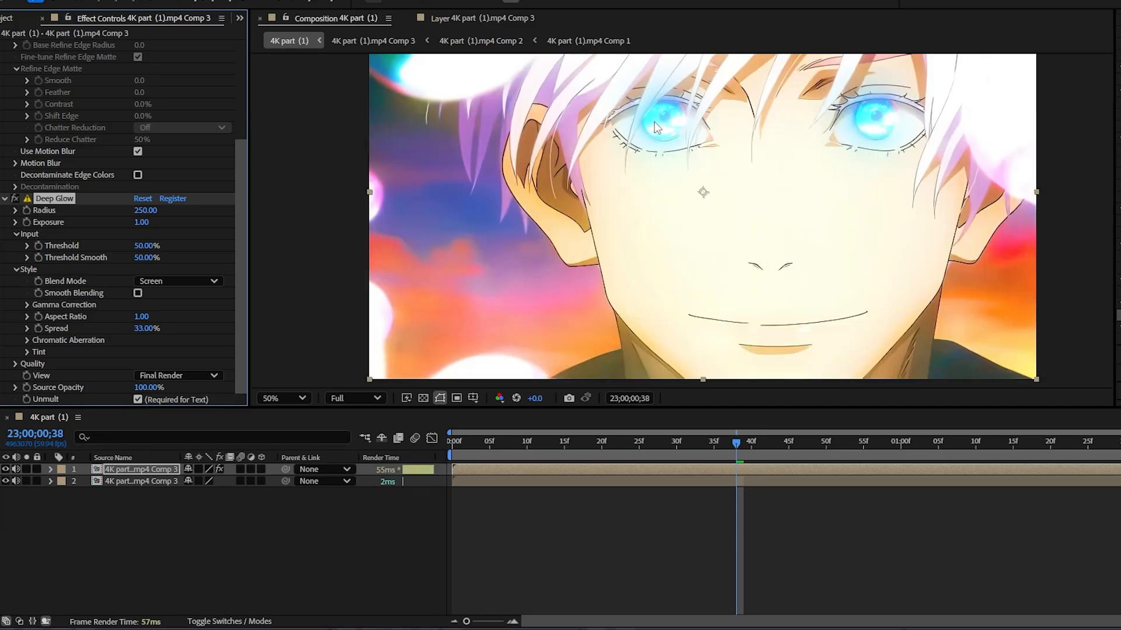
{"action": "scroll", "coordinate": [656, 127], "scroll_direction": "down", "scroll_amount": 1}
Step: Set the preview resolution to Quarter and play the composition from the start to check the glowing eyes
{"action": "key", "text": "space"}
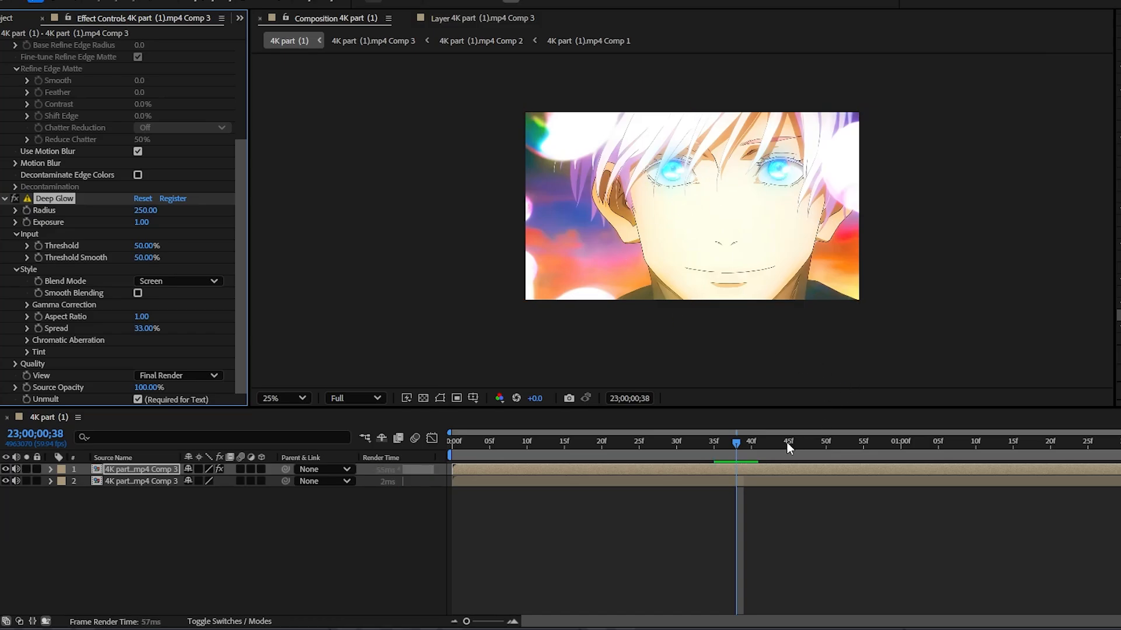
{"action": "left_click", "coordinate": [351, 398]}
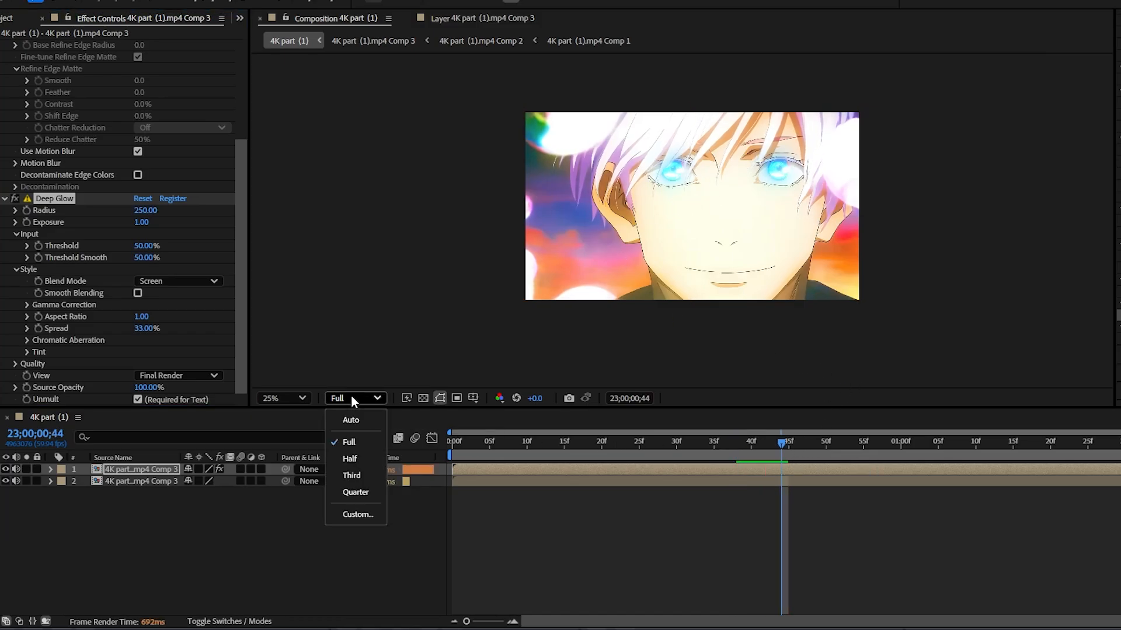
{"action": "left_click", "coordinate": [372, 494]}
{"action": "key", "text": "space"}
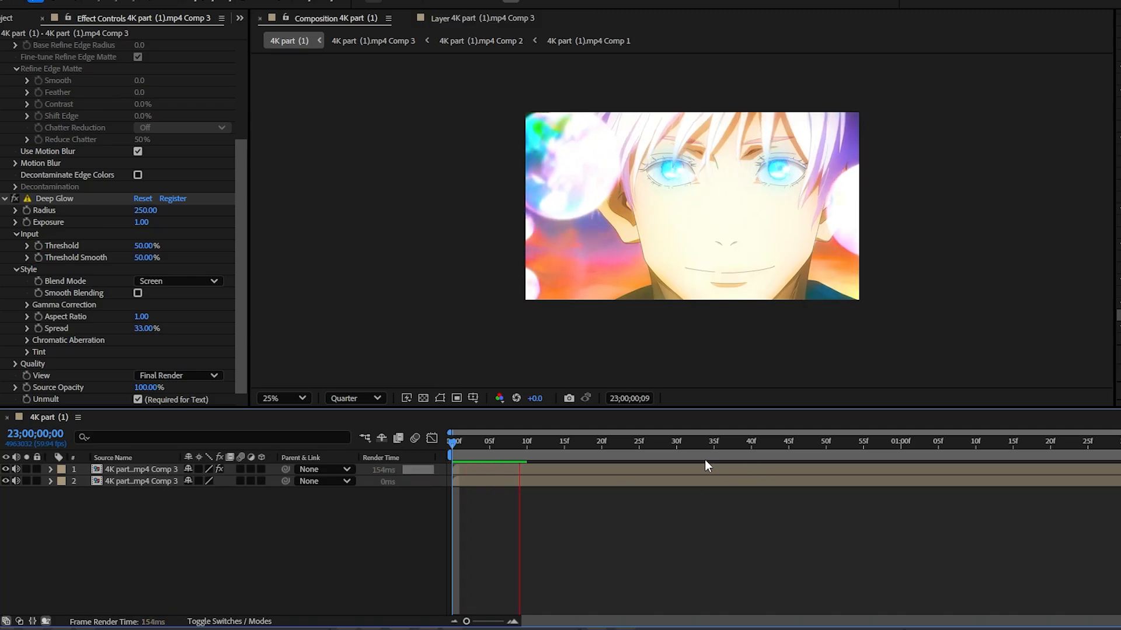
Step: Stop playback at 23;00;00;20 and toggle the upper eyes layer's visibility to compare the frame with and without Deep Glow
{"action": "key", "text": "space"}
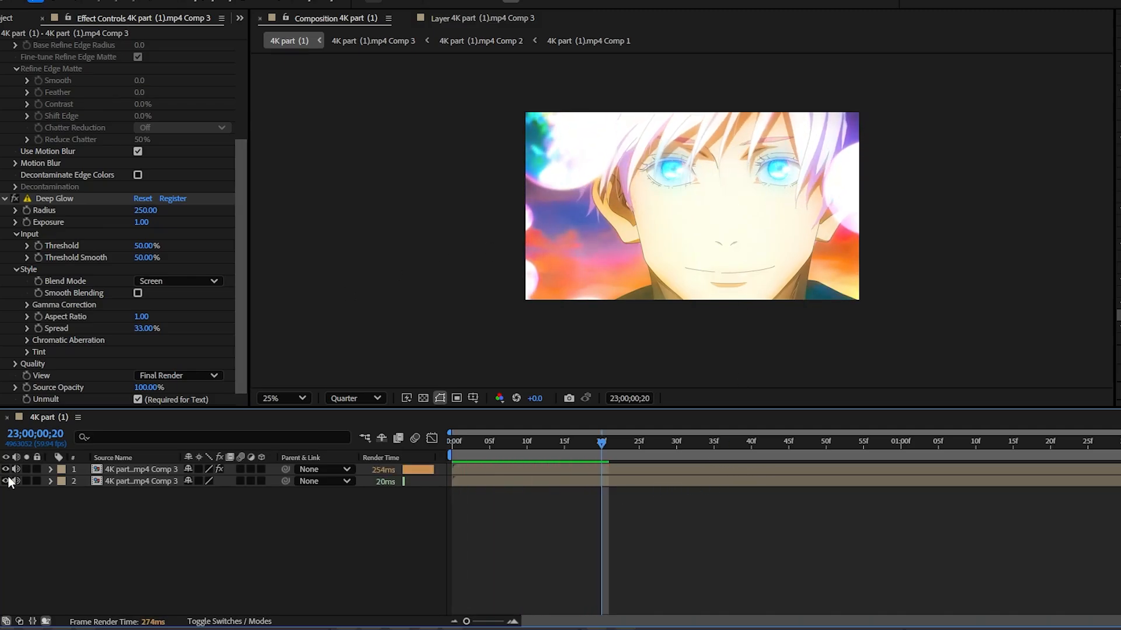
{"action": "left_click", "coordinate": [6, 469]}
{"action": "left_click", "coordinate": [6, 469]}
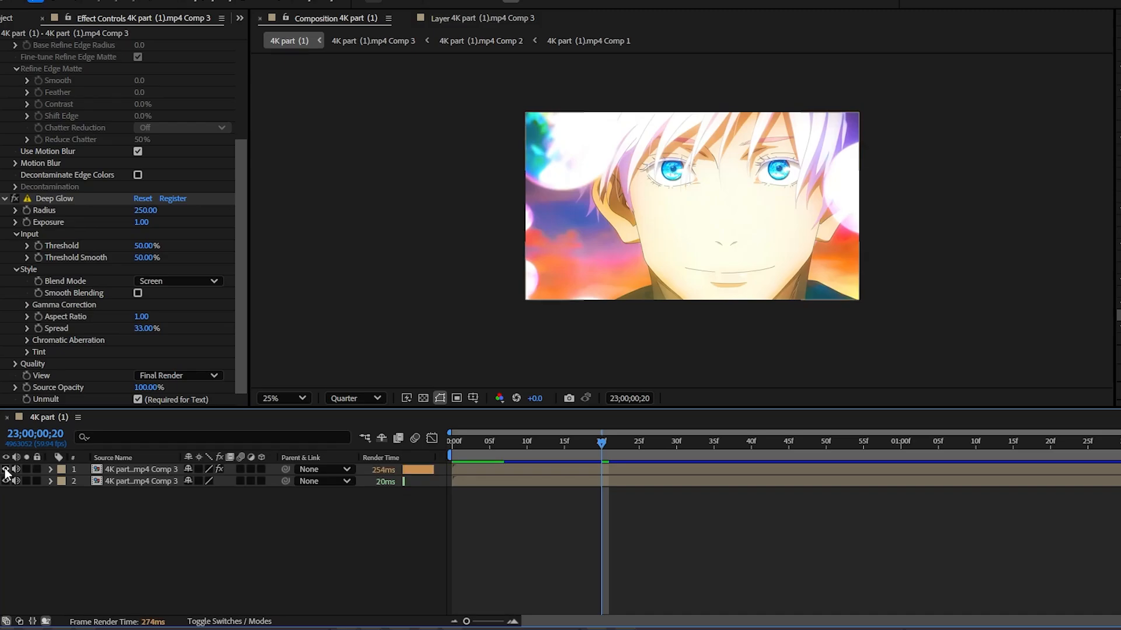
Step: Preview the single clip layer up to 23;00;00;30 and search the effects for "linear" to find Linear Color Key
{"action": "left_click_drag", "start_coordinate": [657, 442], "coordinate": [400, 457]}
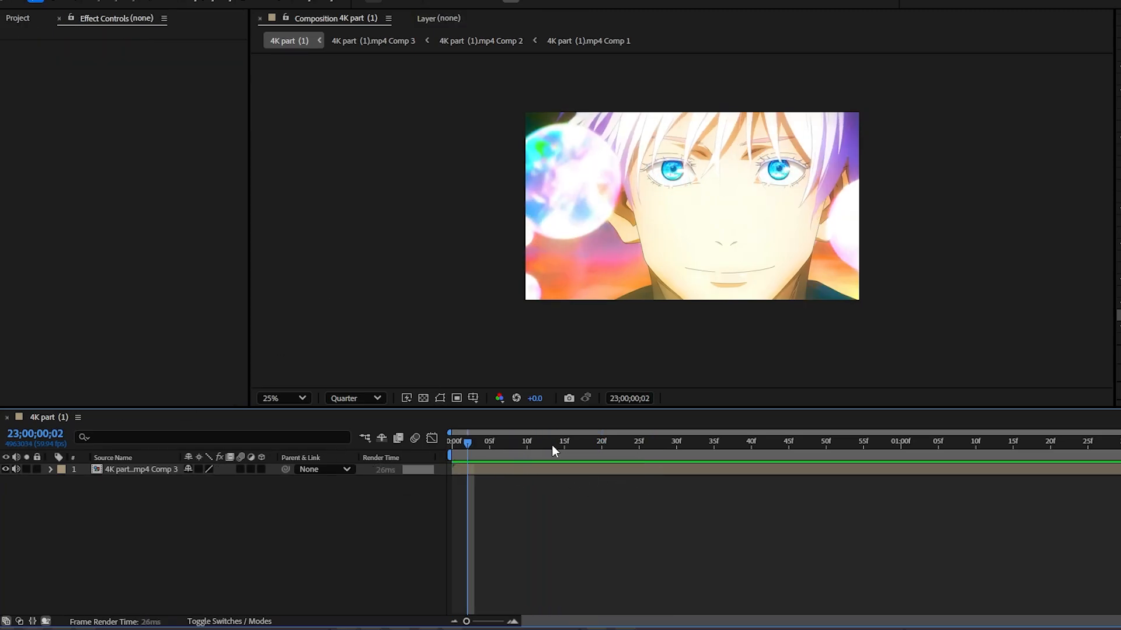
{"action": "key", "text": "space"}
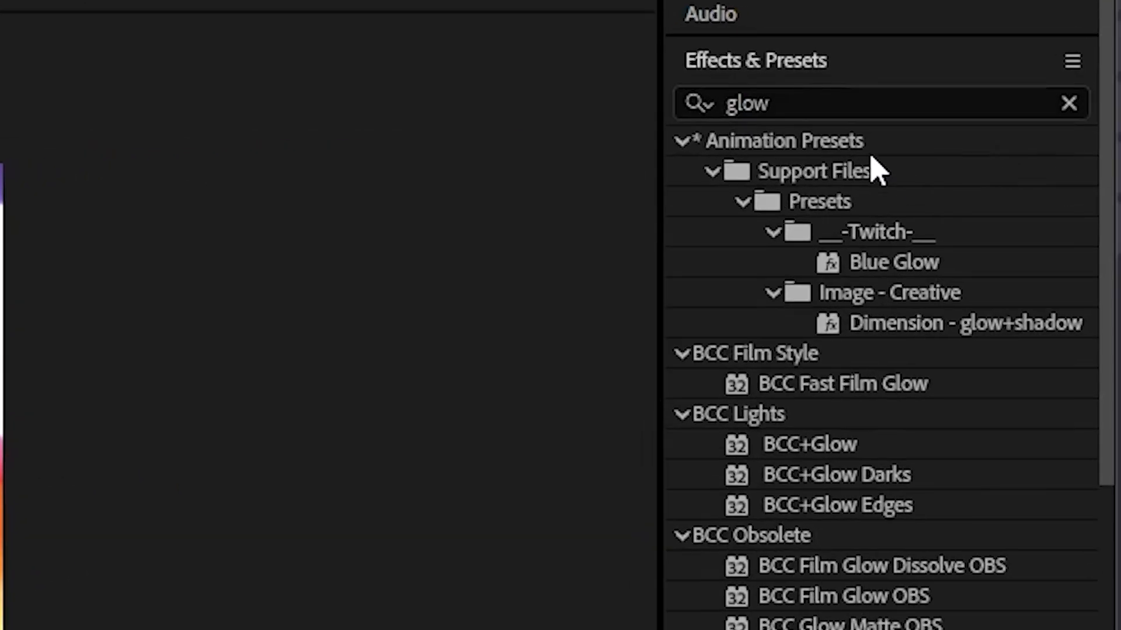
{"action": "left_click_drag", "start_coordinate": [840, 104], "coordinate": [593, 82]}
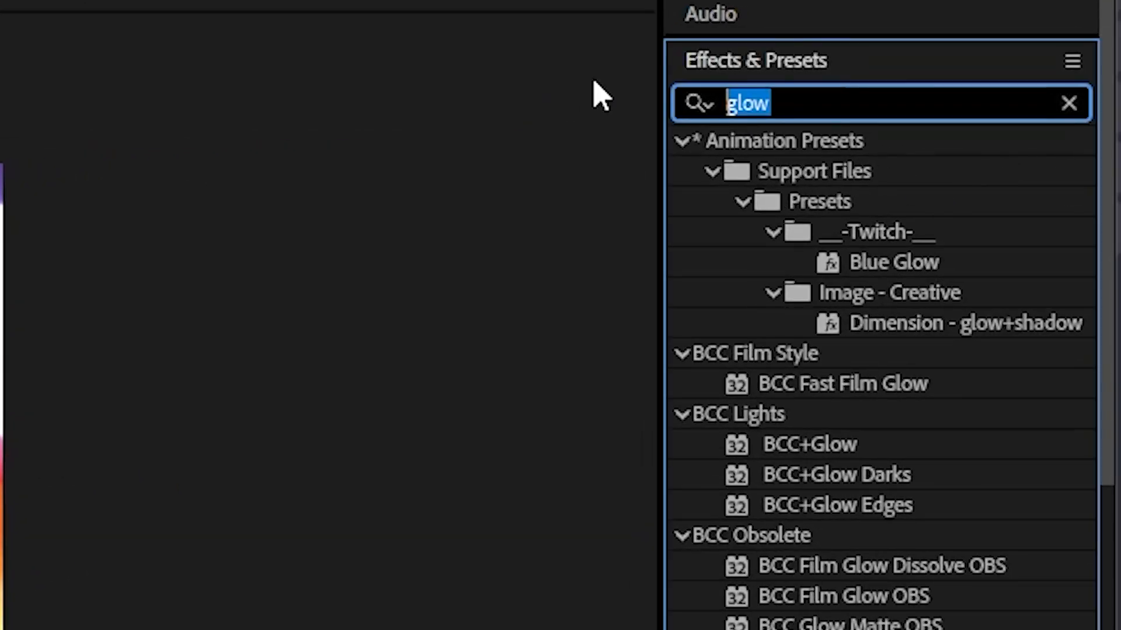
{"action": "type", "text": "linea"}
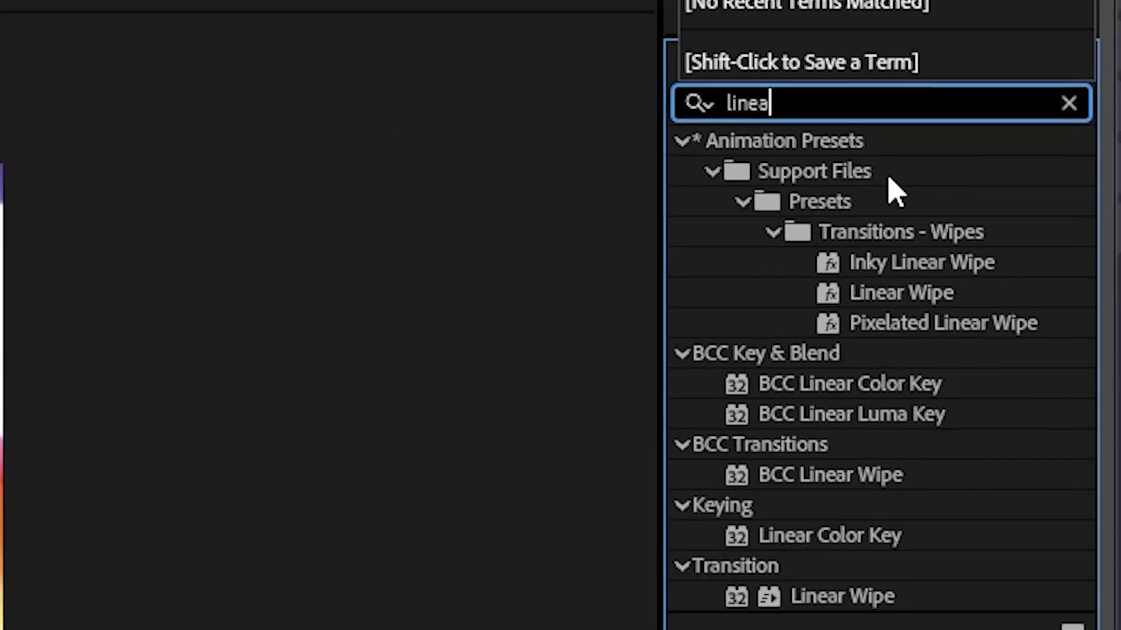
{"action": "type", "text": "r"}
{"action": "left_click", "coordinate": [836, 540]}
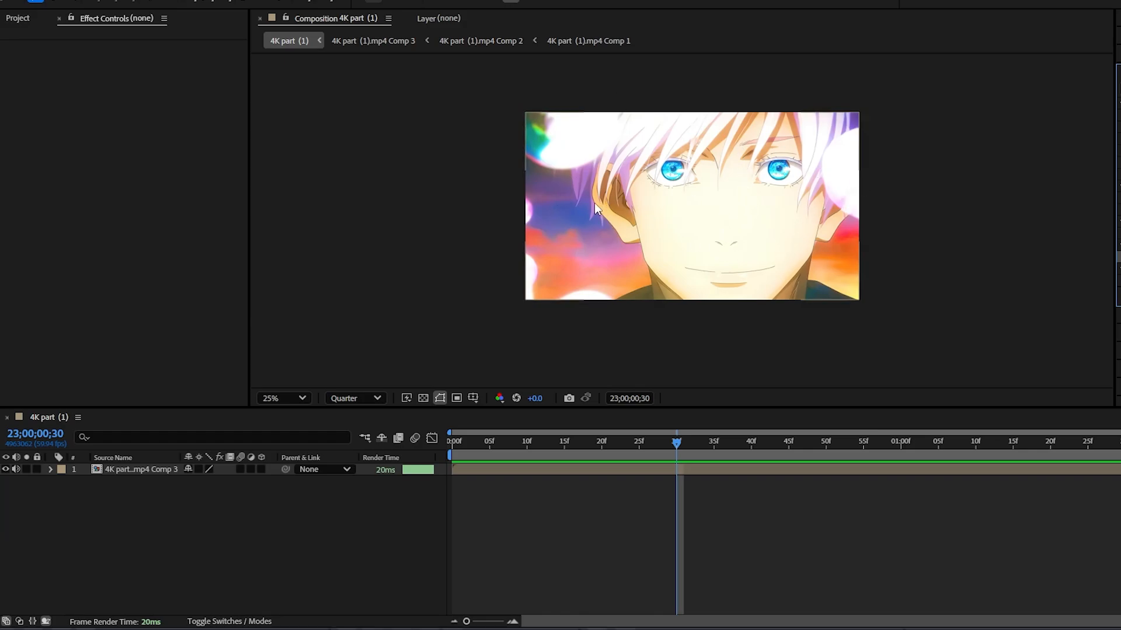
Step: Duplicate the clip layer and apply Linear Color Key to the upper copy
{"action": "left_click", "coordinate": [692, 469]}
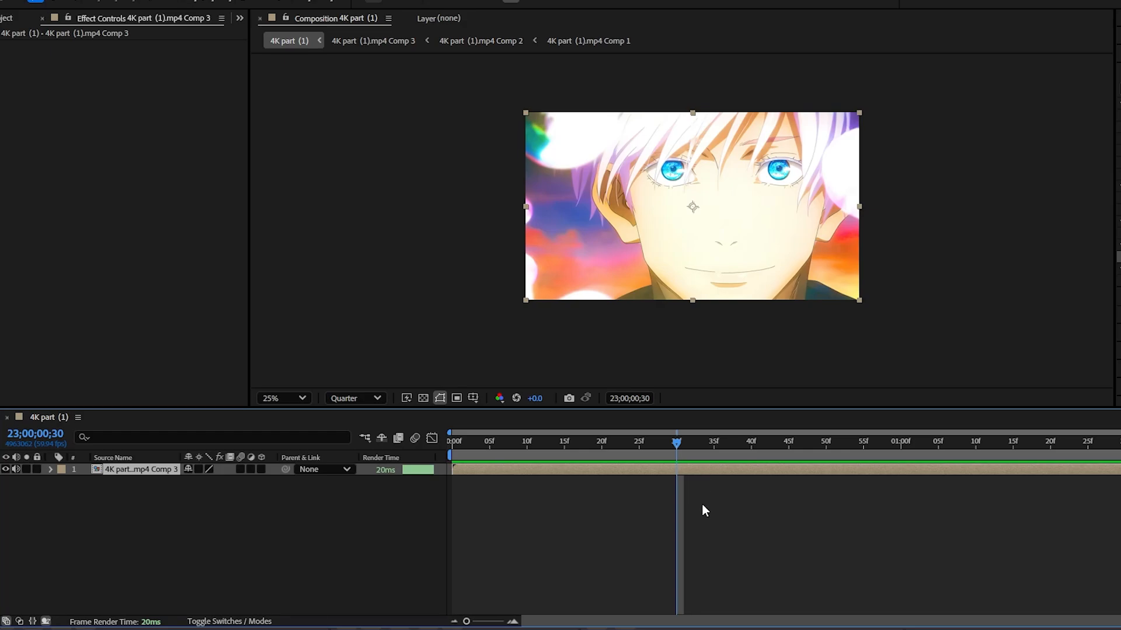
{"action": "key", "text": "ctrl+d"}
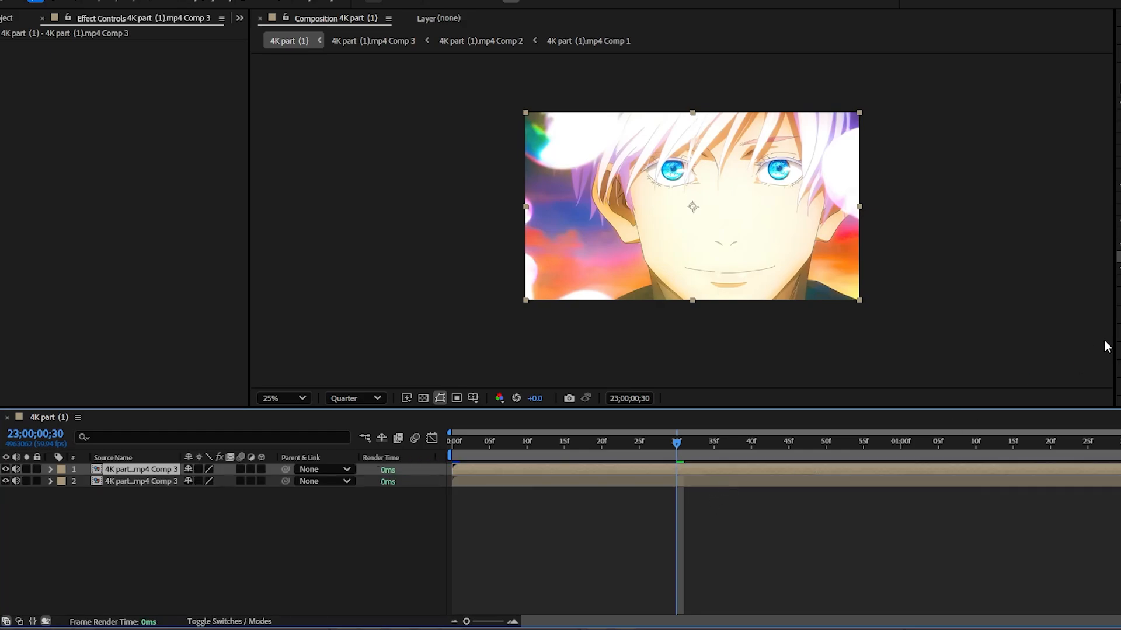
{"action": "left_click_drag", "start_coordinate": [1118, 256], "coordinate": [591, 467]}
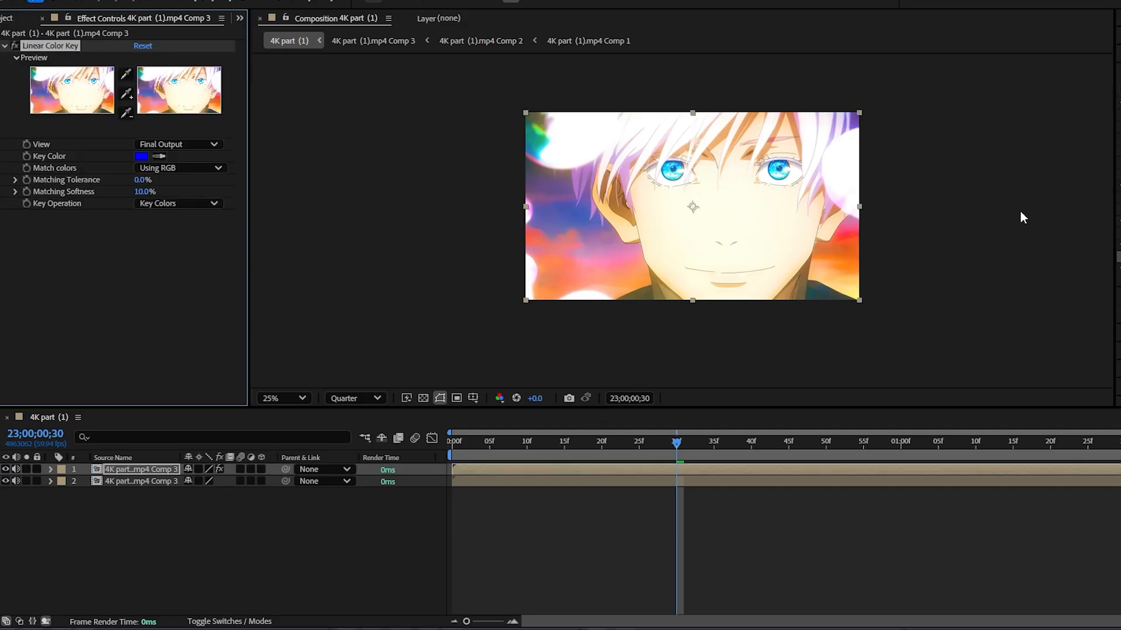
Step: Sample the light blue of the iris as the key color, with matching tolerance 0.0% and matching softness 33.0%
{"action": "key", "text": "period"}
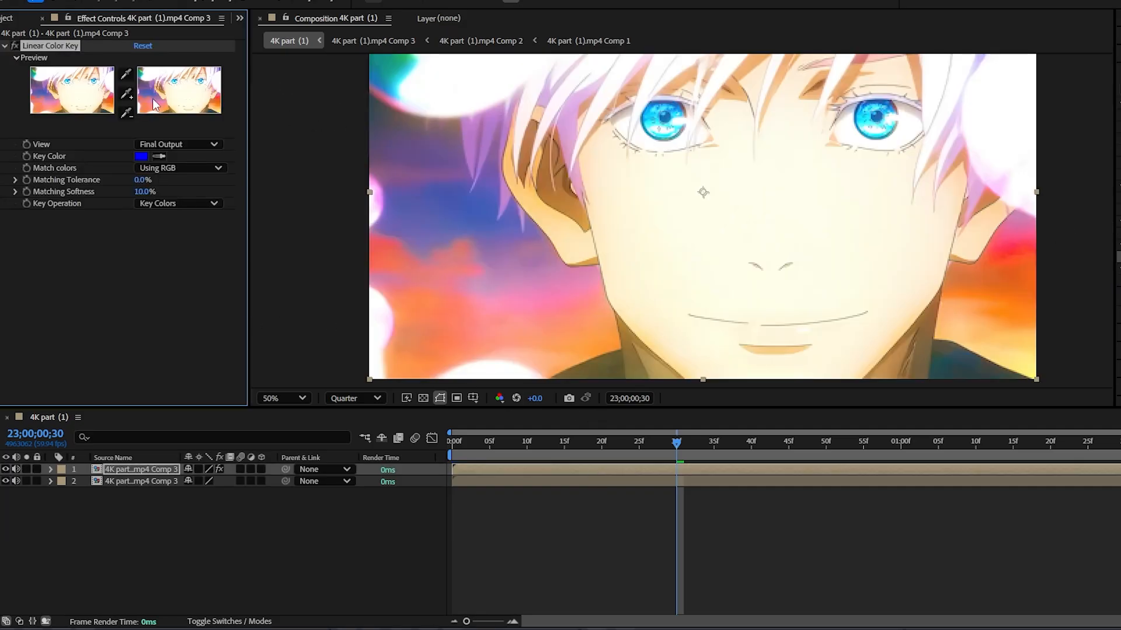
{"action": "left_click", "coordinate": [160, 157]}
{"action": "left_click", "coordinate": [662, 106]}
{"action": "mouse_move", "coordinate": [144, 182]}
{"action": "left_mouse_down"}
{"action": "mouse_move", "coordinate": [213, 184]}
{"action": "mouse_move", "coordinate": [140, 185]}
{"action": "left_mouse_up"}
{"action": "mouse_move", "coordinate": [145, 197]}
{"action": "left_mouse_down"}
{"action": "mouse_move", "coordinate": [185, 198]}
{"action": "mouse_move", "coordinate": [146, 198]}
{"action": "left_mouse_up"}
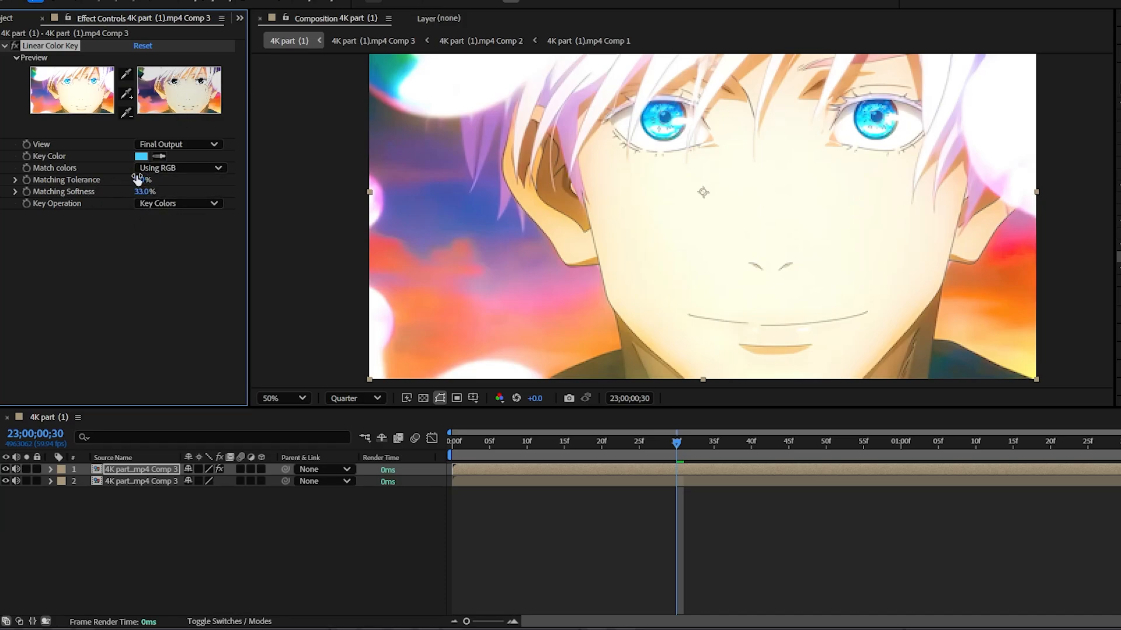
Step: Apply the Invert effect to the upper clip layer and set its channel to Alpha
{"action": "left_click", "coordinate": [1118, 87]}
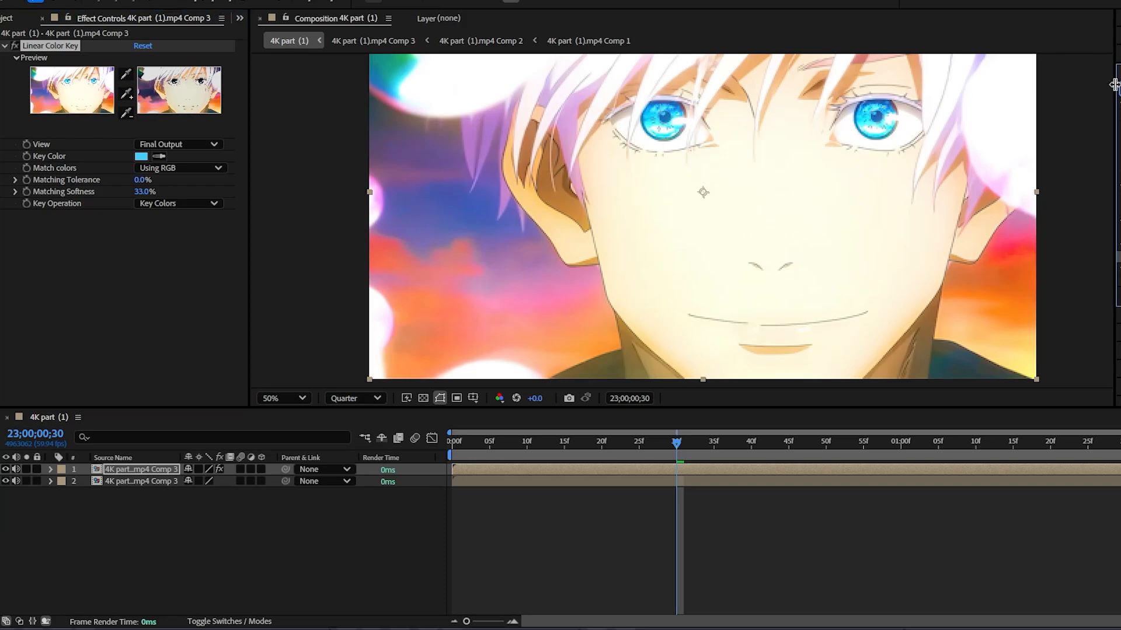
{"action": "type", "text": "invert"}
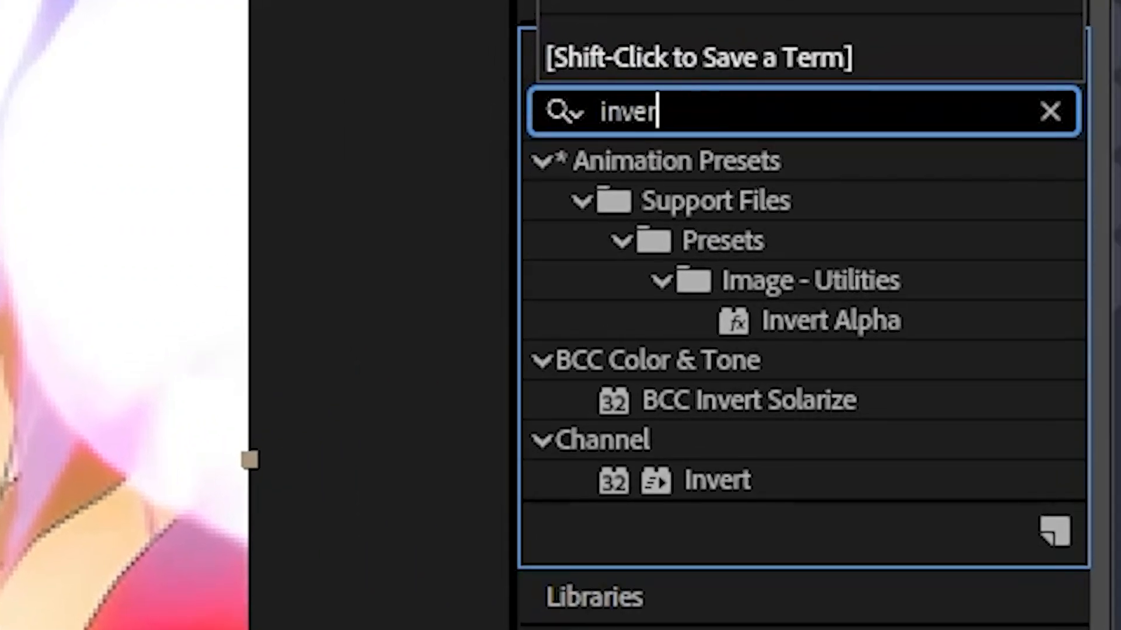
{"action": "double_click", "coordinate": [741, 475]}
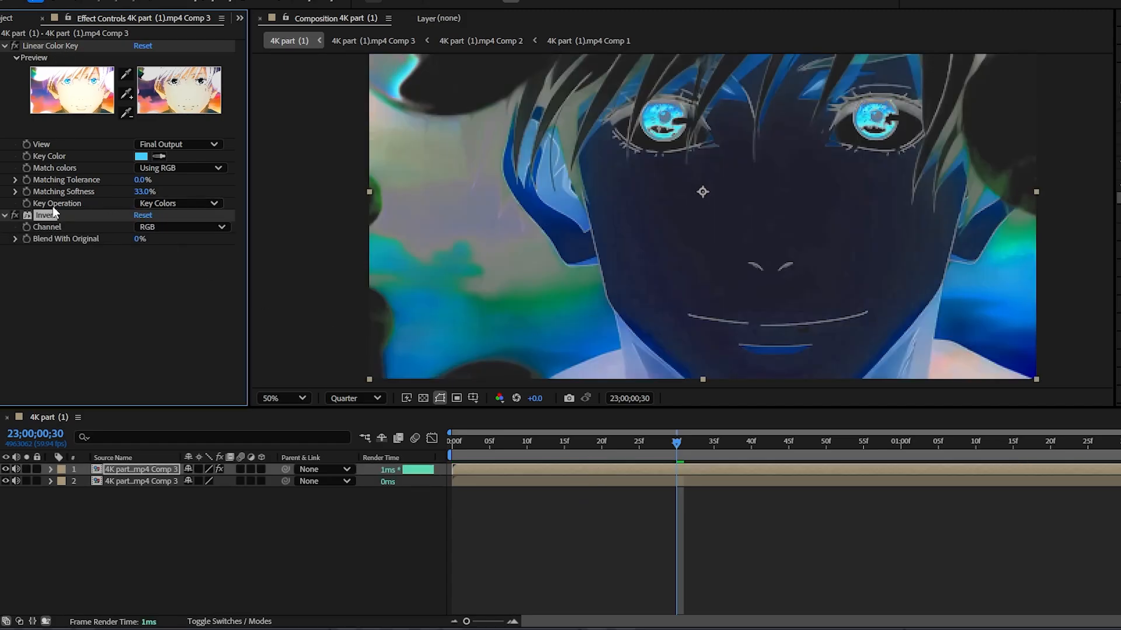
{"action": "left_click", "coordinate": [146, 227]}
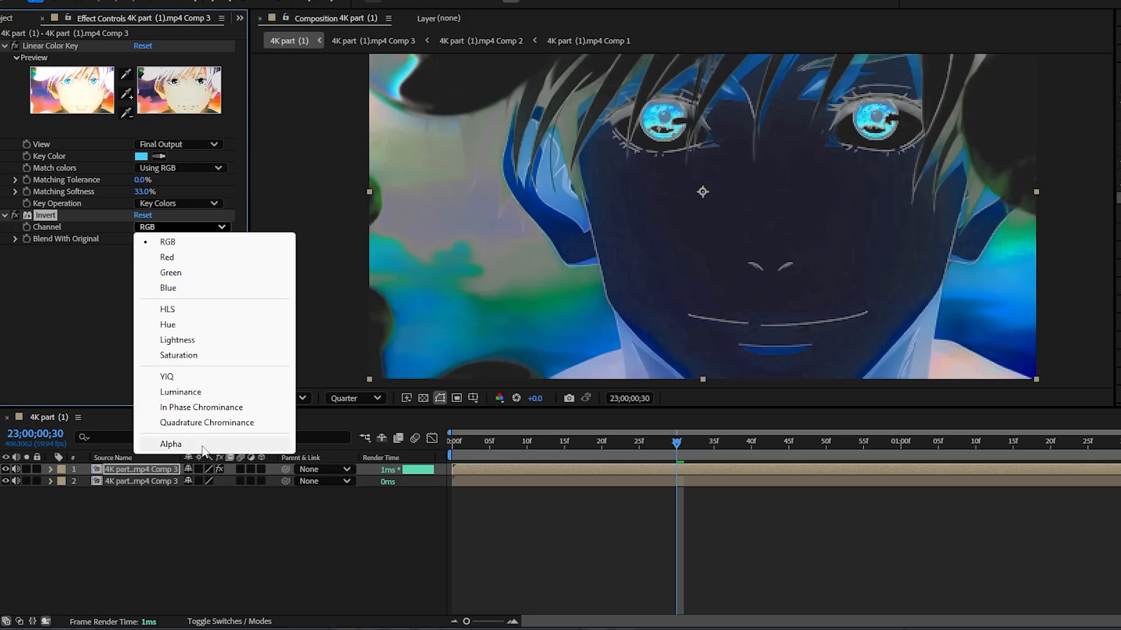
{"action": "left_click", "coordinate": [175, 444]}
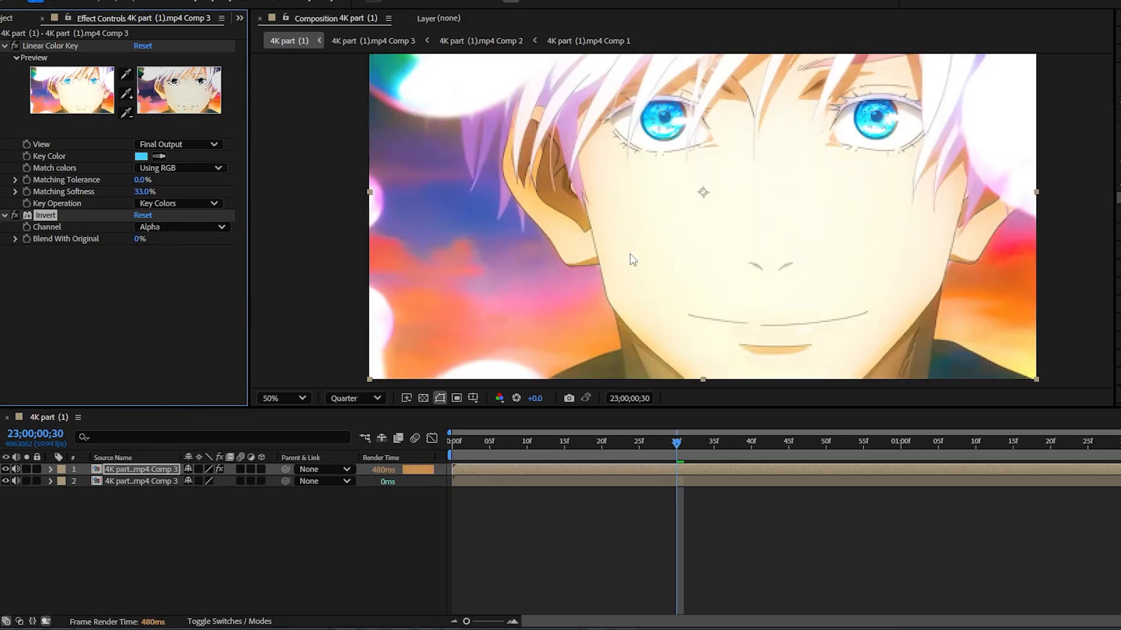
Step: Hide the lower clip layer to inspect the keyed blue areas on their own, and show it again
{"action": "key", "text": "comma"}
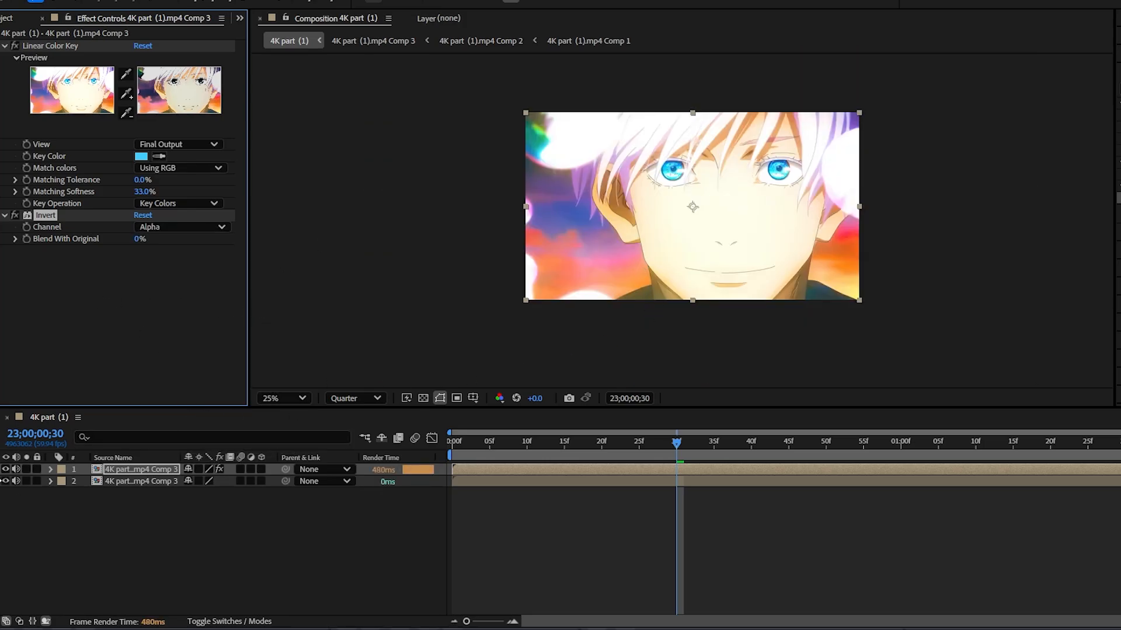
{"action": "left_click", "coordinate": [6, 482]}
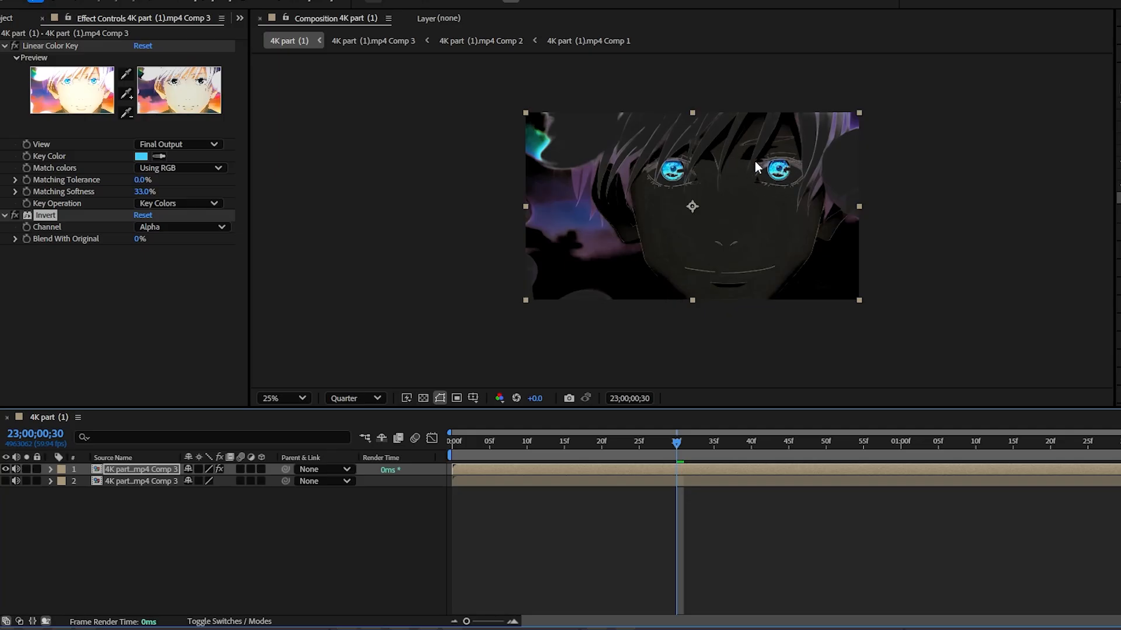
{"action": "left_click", "coordinate": [6, 483]}
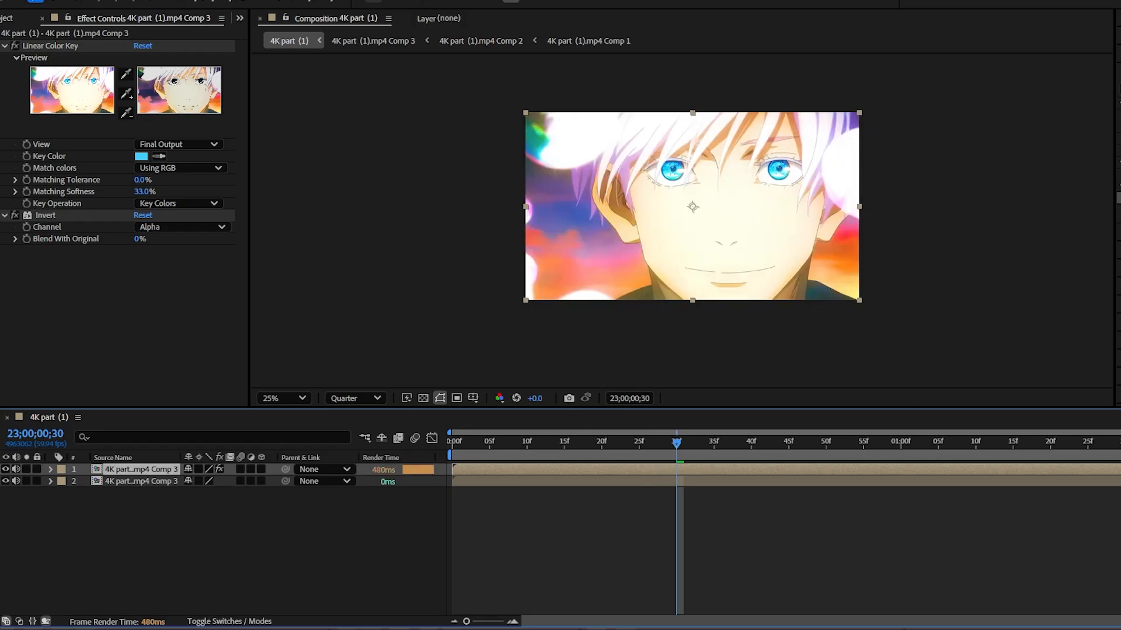
Step: Apply Deep Glow with Unmult enabled to the upper keyed layer and check the eyes up close
{"action": "left_click", "coordinate": [1119, 89]}
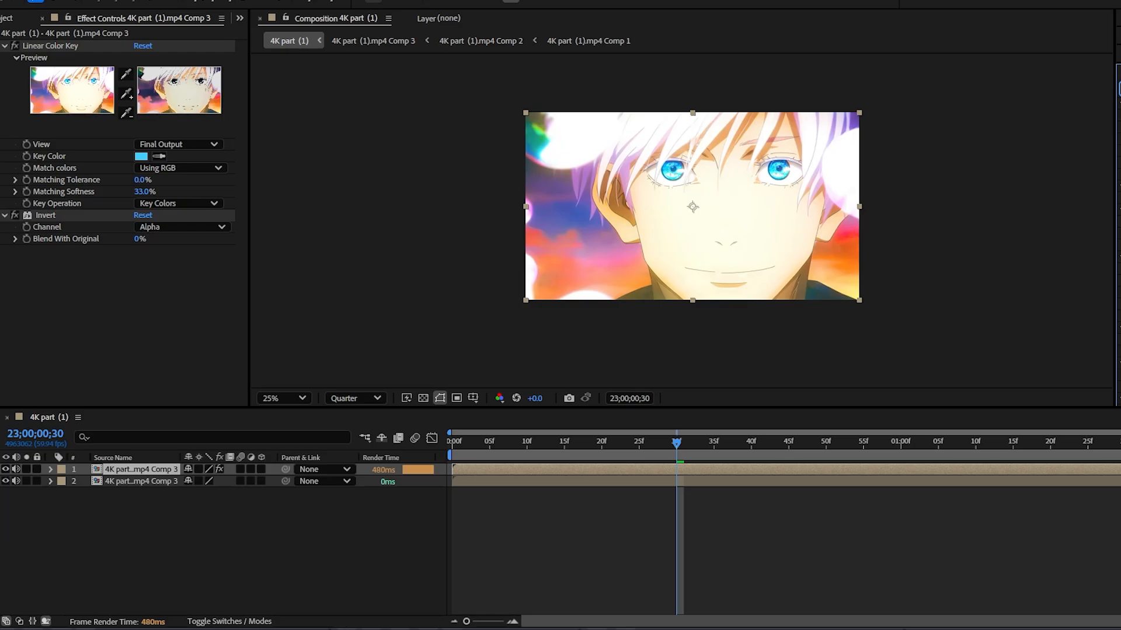
{"action": "scroll", "coordinate": [1118, 222], "scroll_direction": "down", "scroll_amount": 2}
{"action": "left_click_drag", "start_coordinate": [1118, 222], "coordinate": [645, 469]}
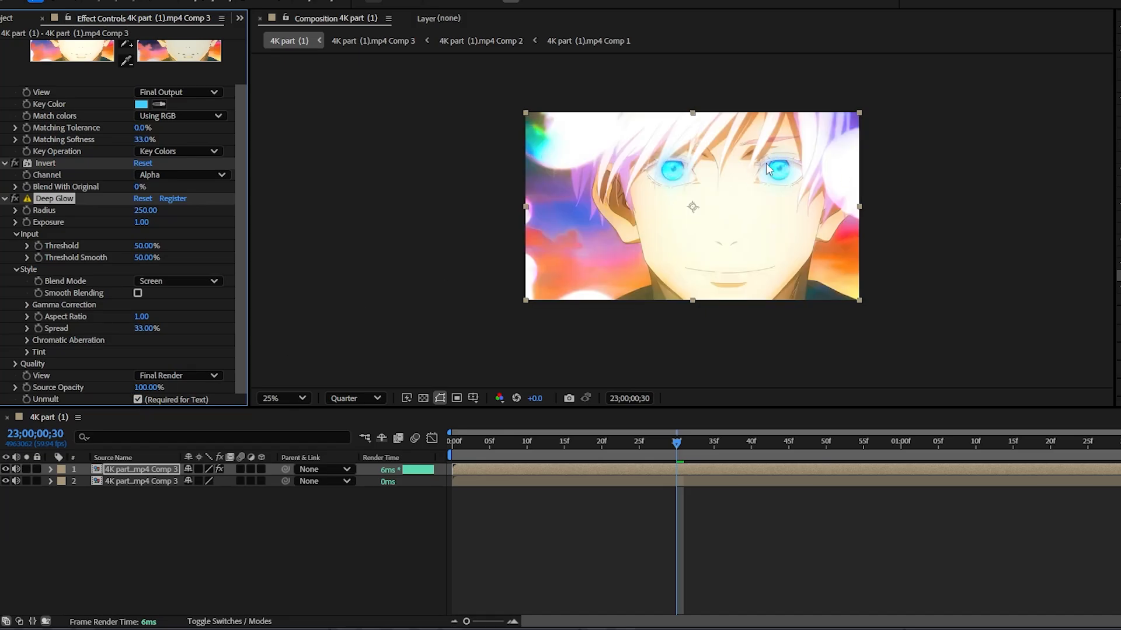
{"action": "scroll", "coordinate": [675, 175], "scroll_direction": "up", "scroll_amount": 2}
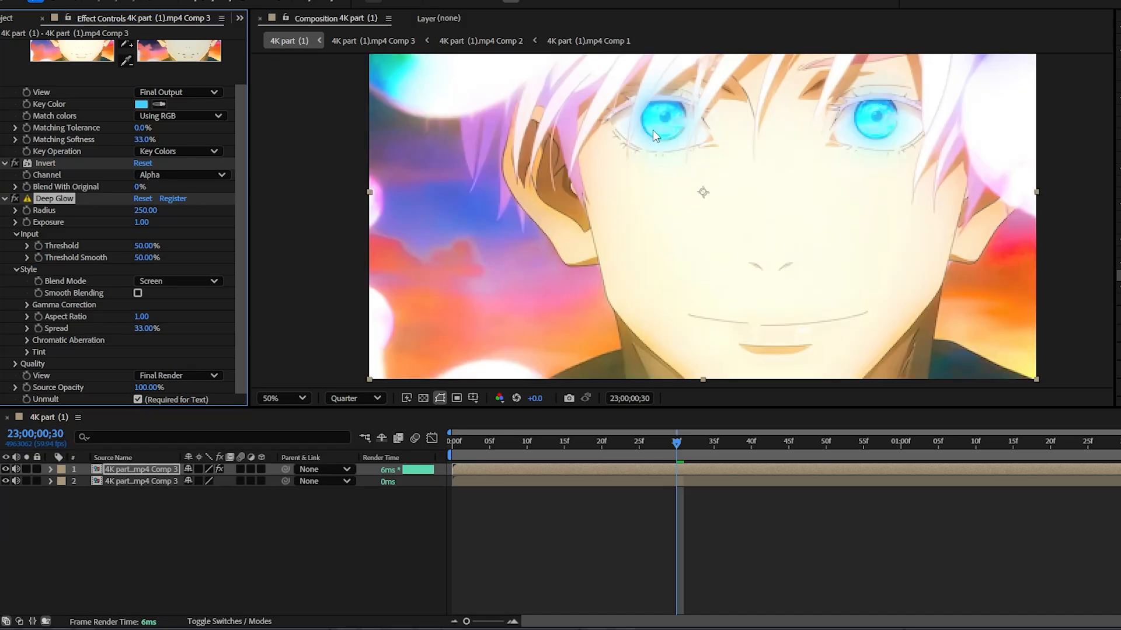
Step: Hide and show the upper glow layer to compare the eyes, and preview the clip
{"action": "left_click", "coordinate": [6, 469]}
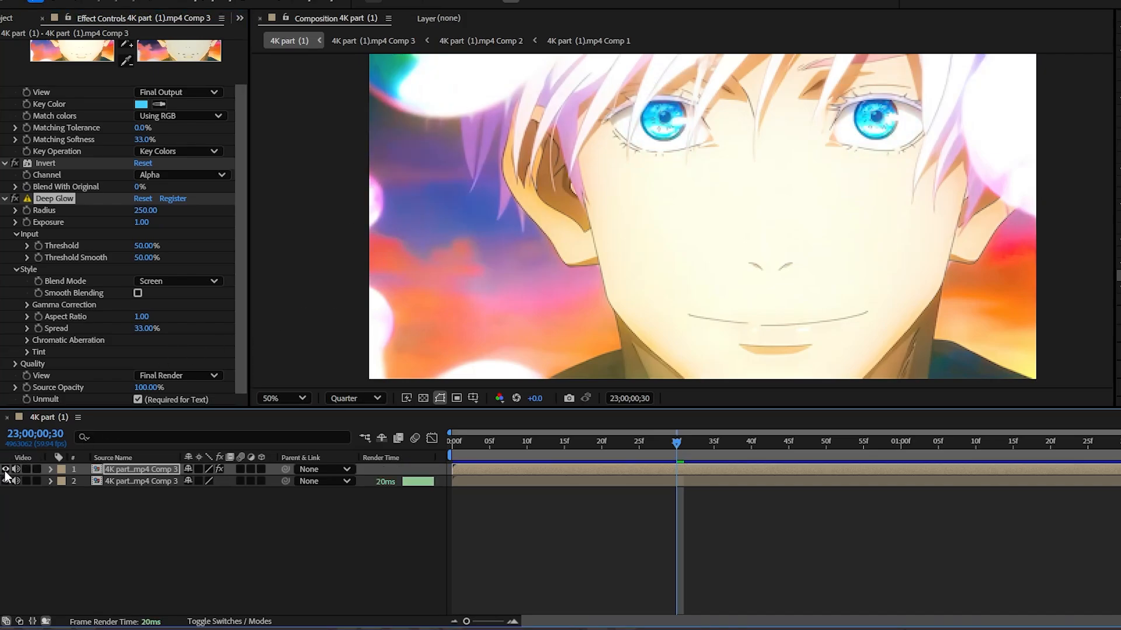
{"action": "left_click", "coordinate": [6, 469]}
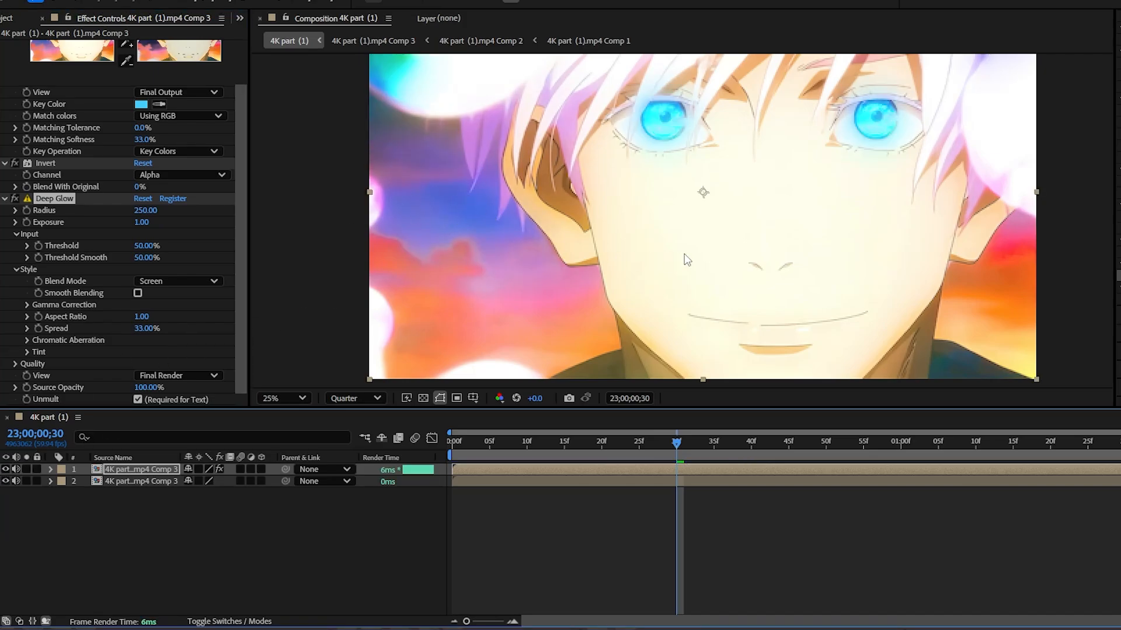
{"action": "scroll", "coordinate": [759, 274], "scroll_direction": "down", "scroll_amount": 2}
{"action": "key", "text": "space"}
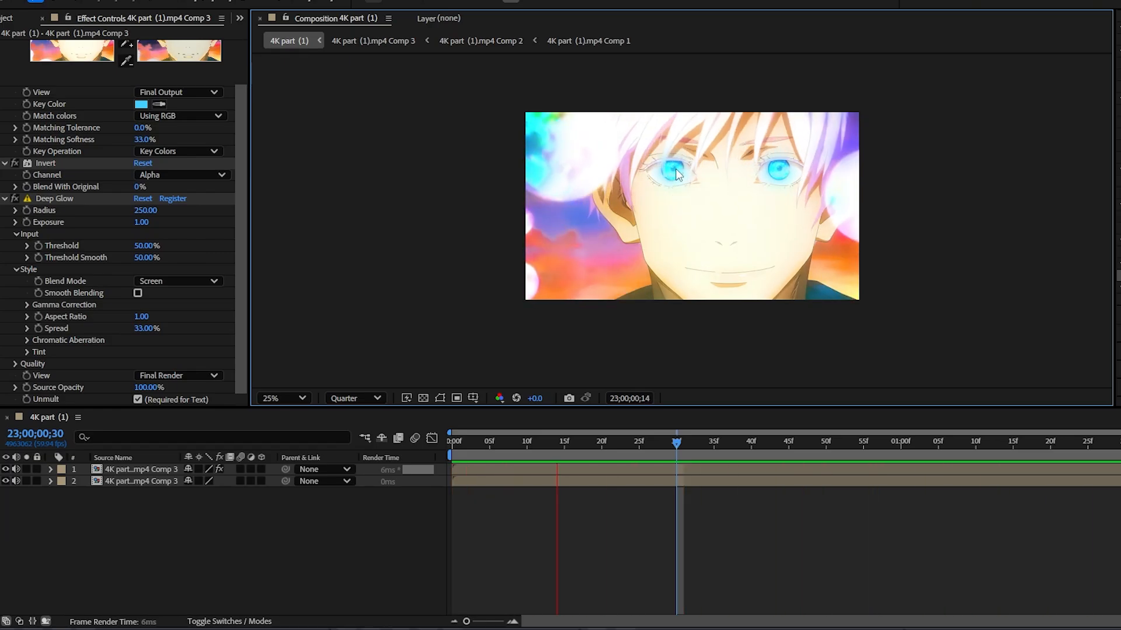
{"action": "key", "text": "space"}
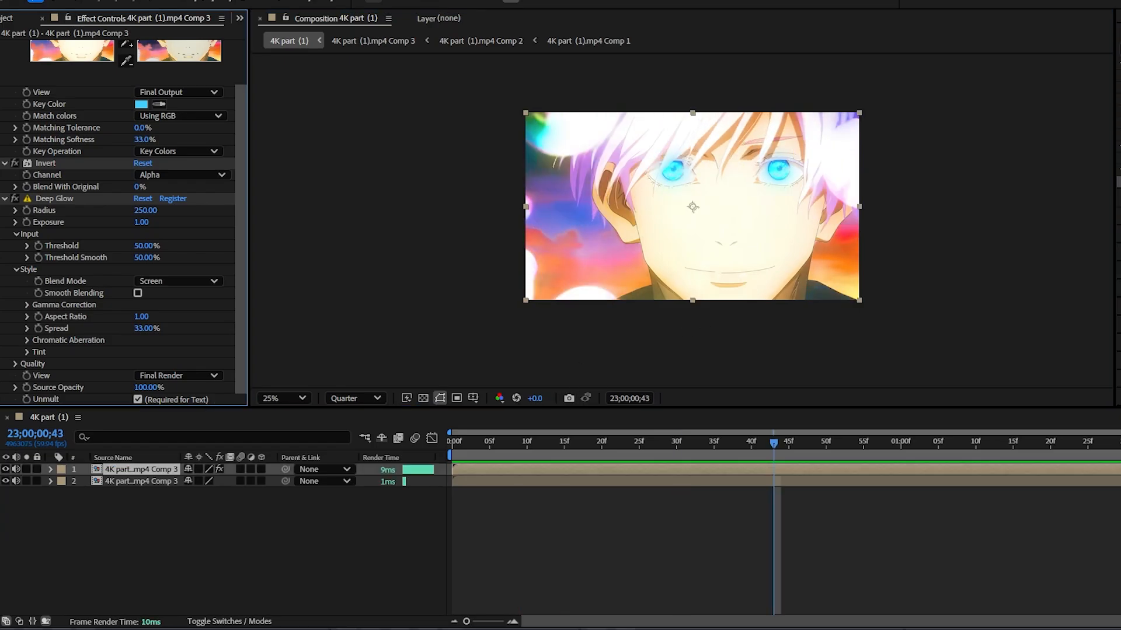
Step: Apply Hue/Saturation to the upper keyed layer, set Master Hue to +115.0° for magenta eyes, and preview the clip
{"action": "left_click_drag", "start_coordinate": [1119, 169], "coordinate": [705, 470]}
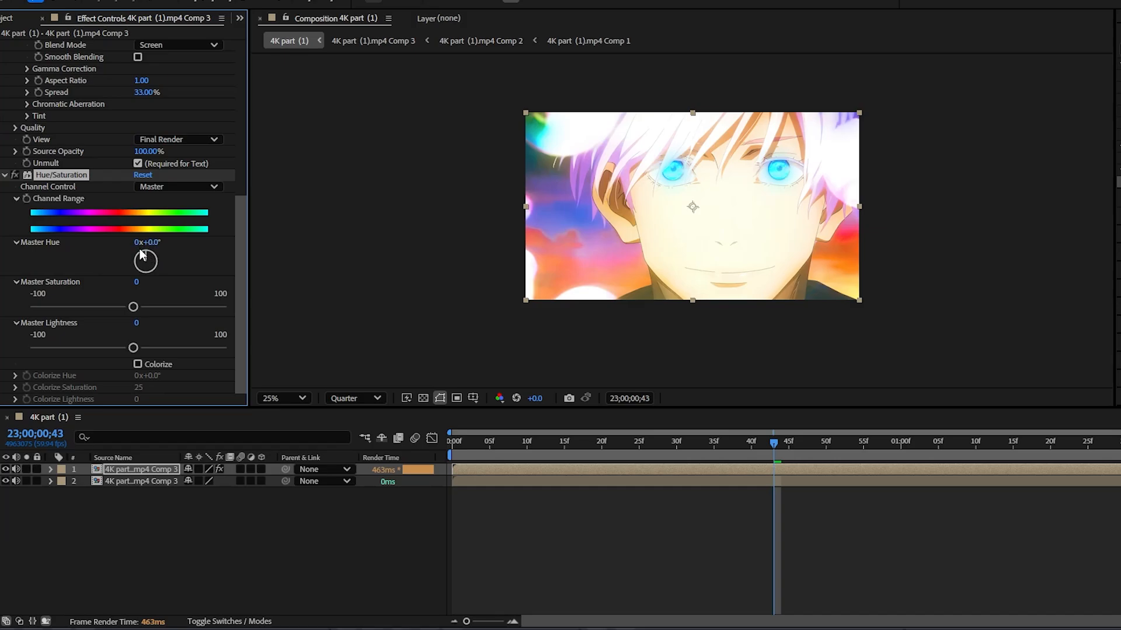
{"action": "left_click", "coordinate": [17, 243]}
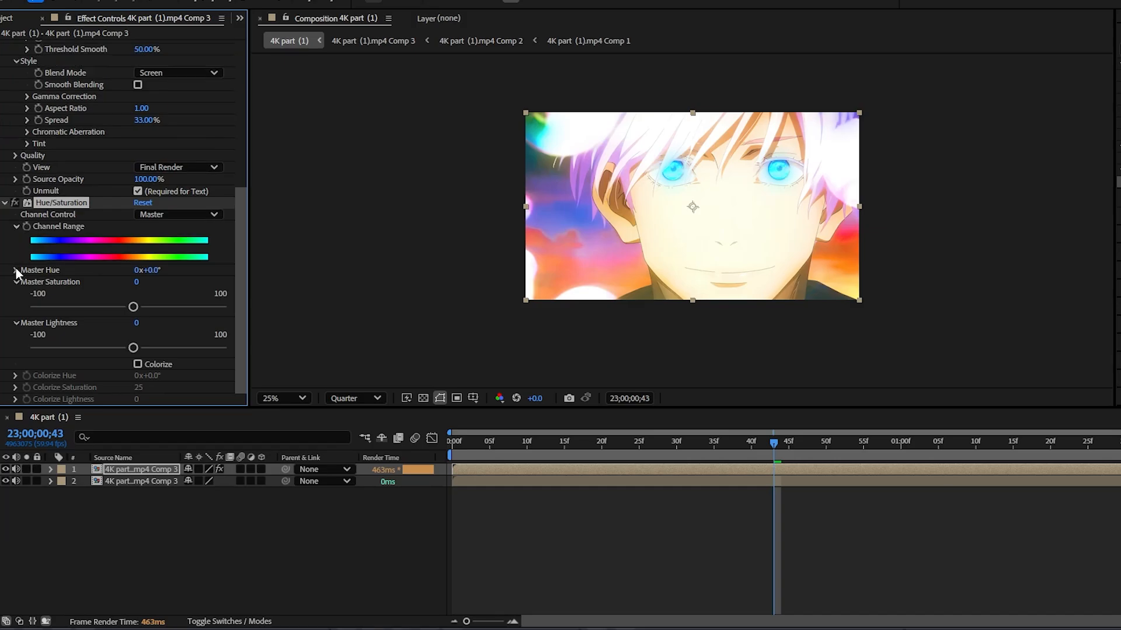
{"action": "left_click", "coordinate": [16, 270]}
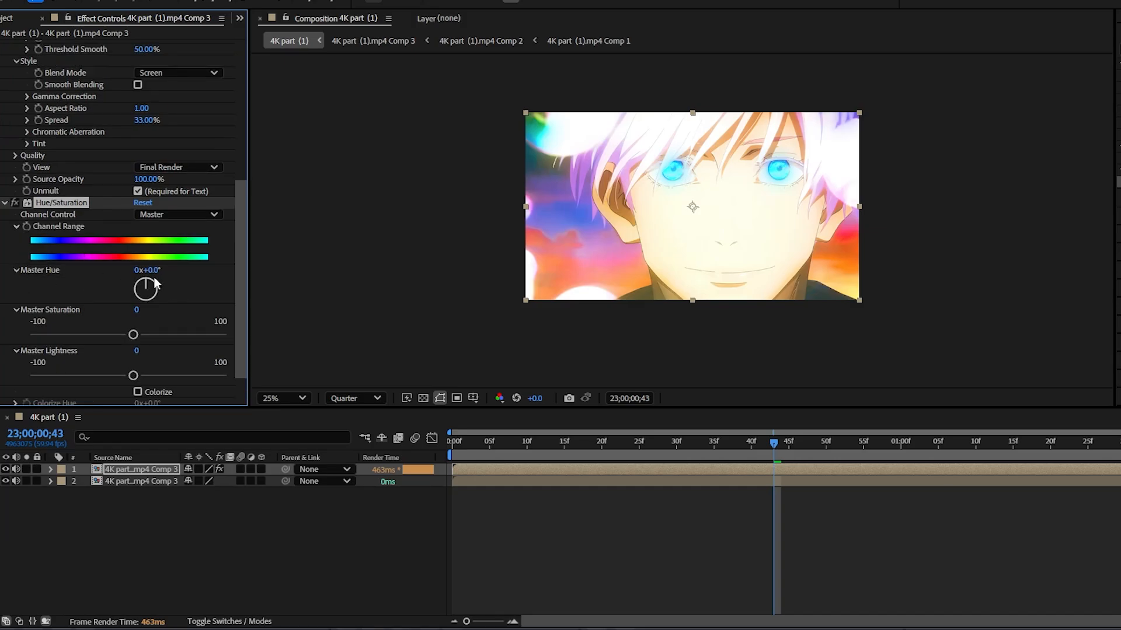
{"action": "left_click_drag", "start_coordinate": [156, 284], "coordinate": [236, 270]}
{"action": "left_click", "coordinate": [543, 217]}
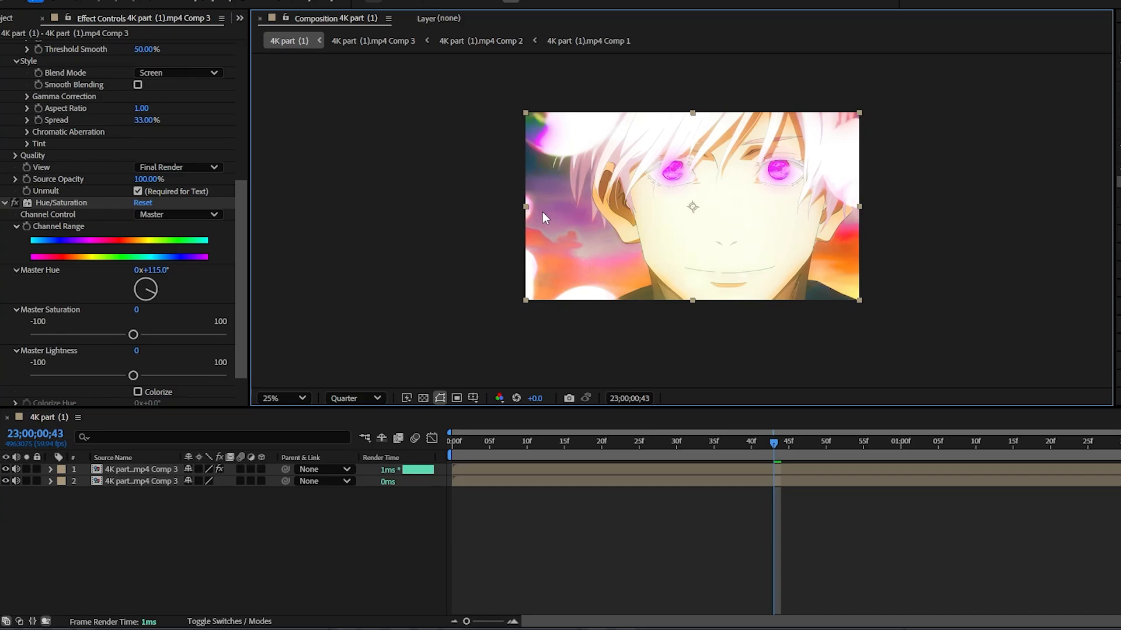
{"action": "key", "text": "space"}
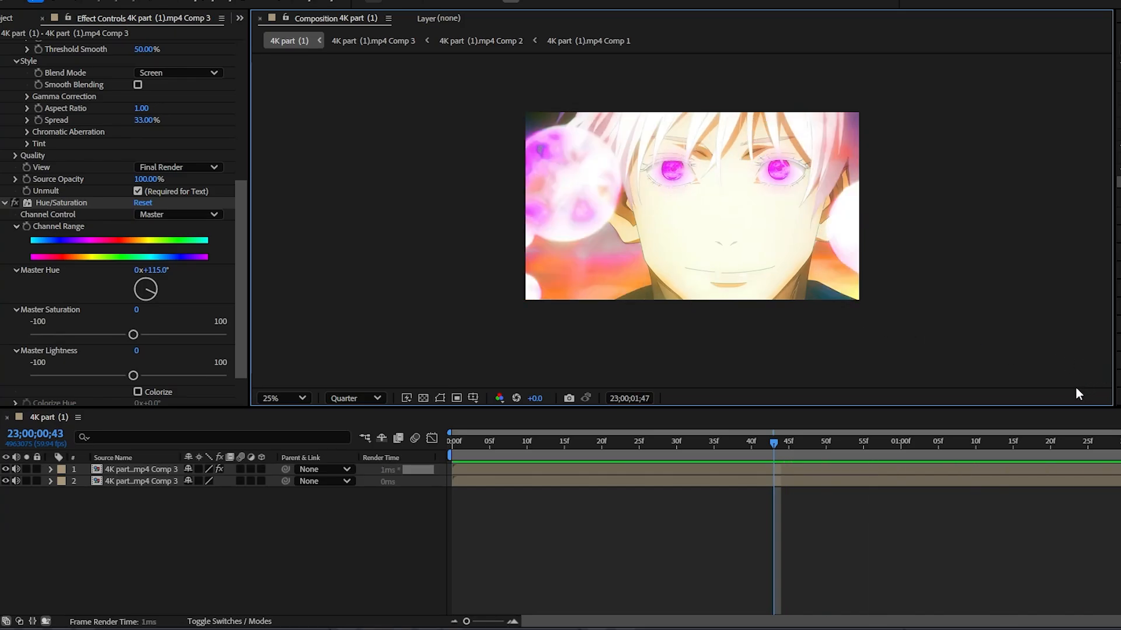
{"action": "key", "text": "space"}
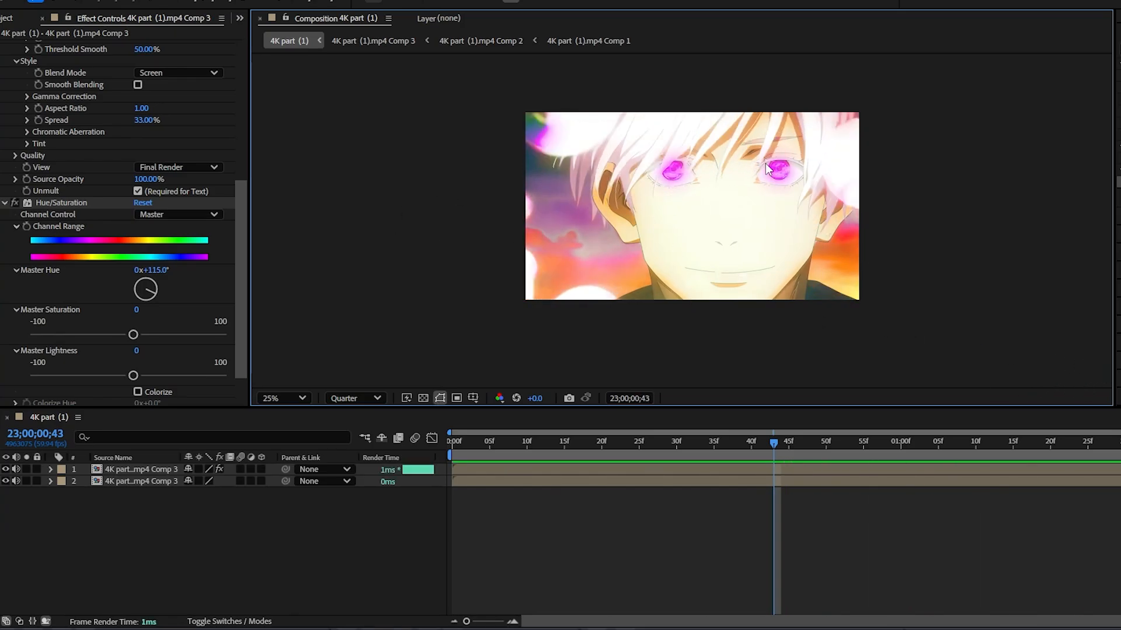
{"action": "key", "text": "space"}
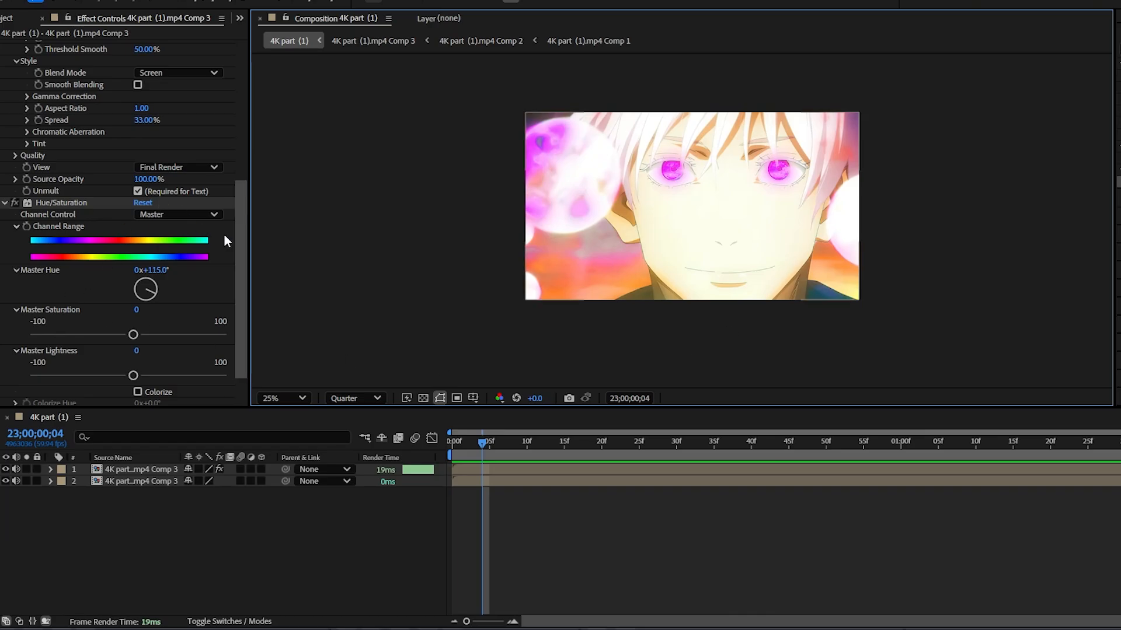
Step: Move Deep Glow below Hue/Saturation in the upper layer's effect order and preview the clip
{"action": "left_click_drag", "start_coordinate": [240, 255], "coordinate": [235, 182]}
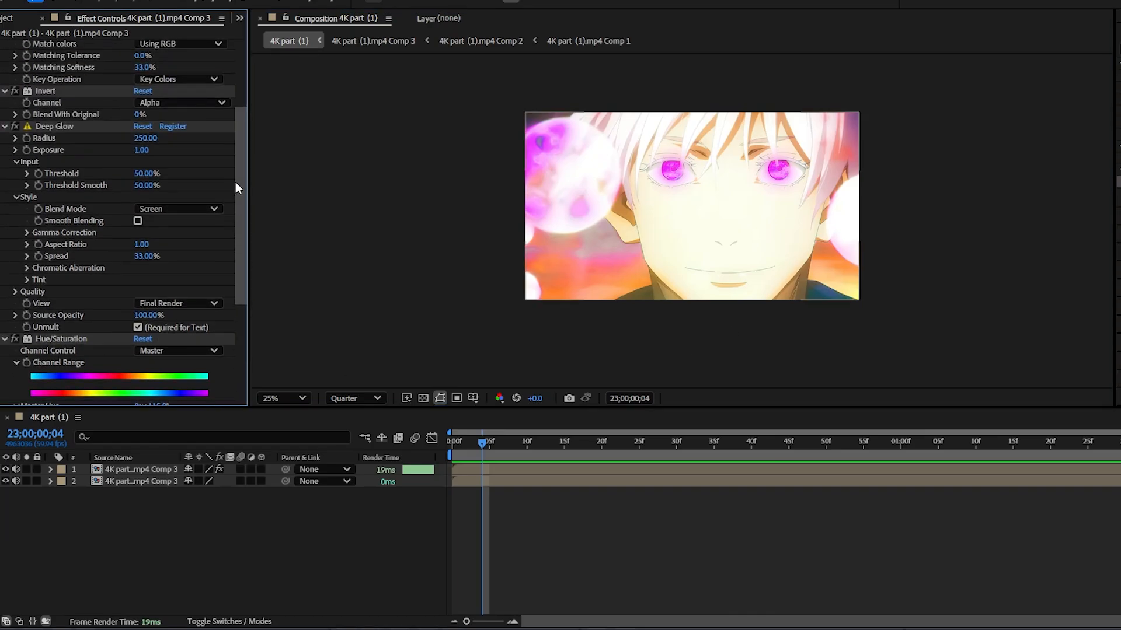
{"action": "left_click", "coordinate": [51, 126]}
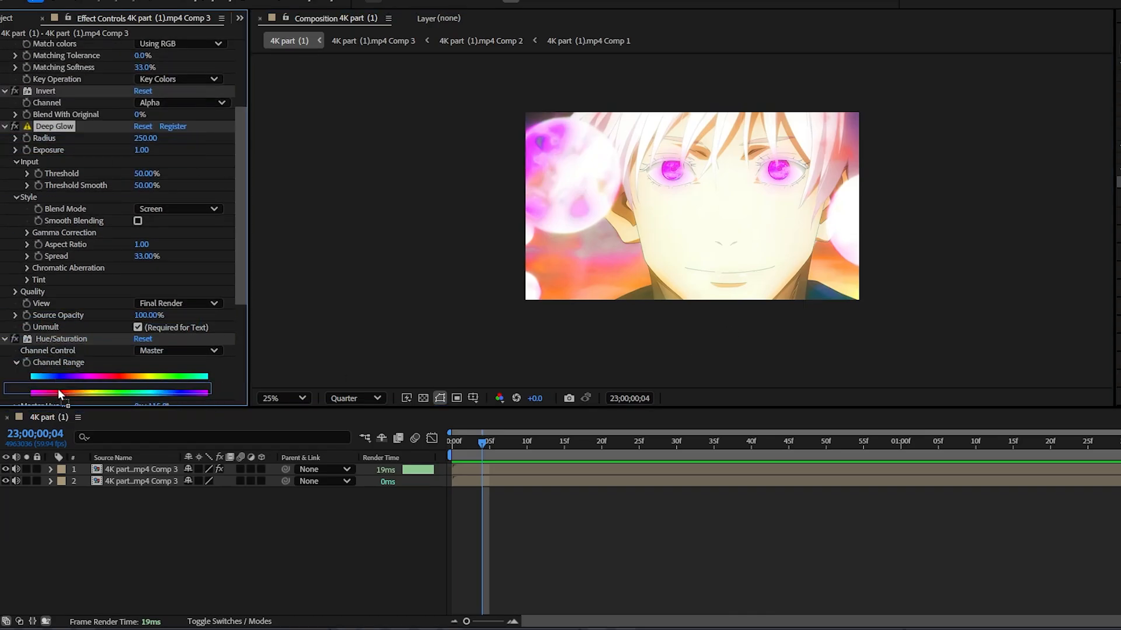
{"action": "scroll", "coordinate": [58, 396], "scroll_direction": "down", "scroll_amount": 5}
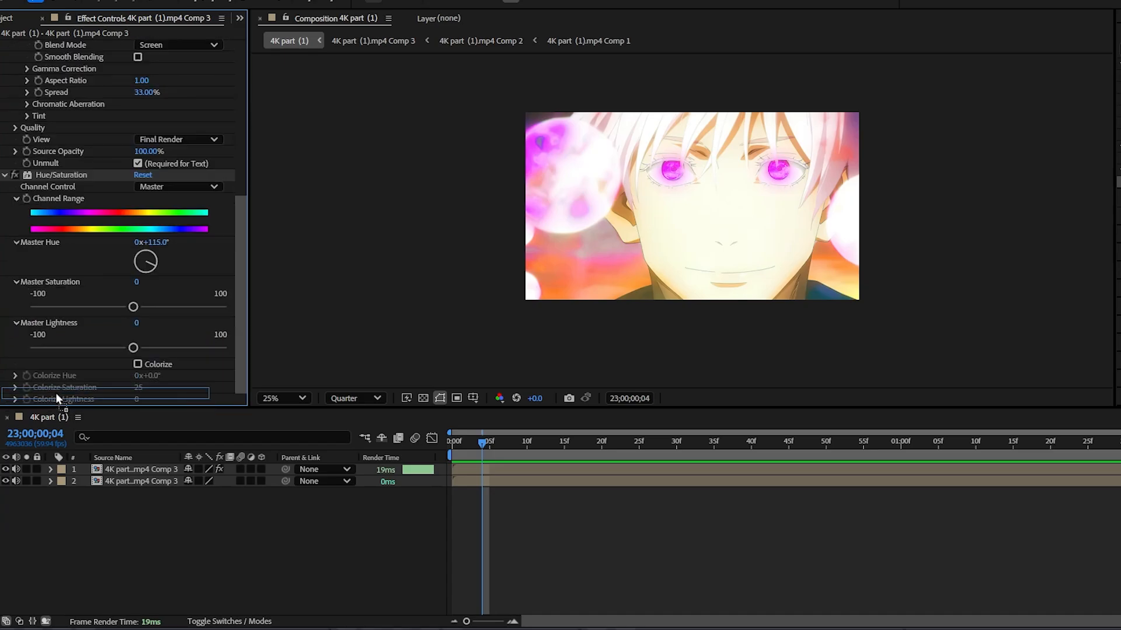
{"action": "left_click_drag", "start_coordinate": [55, 394], "coordinate": [55, 398]}
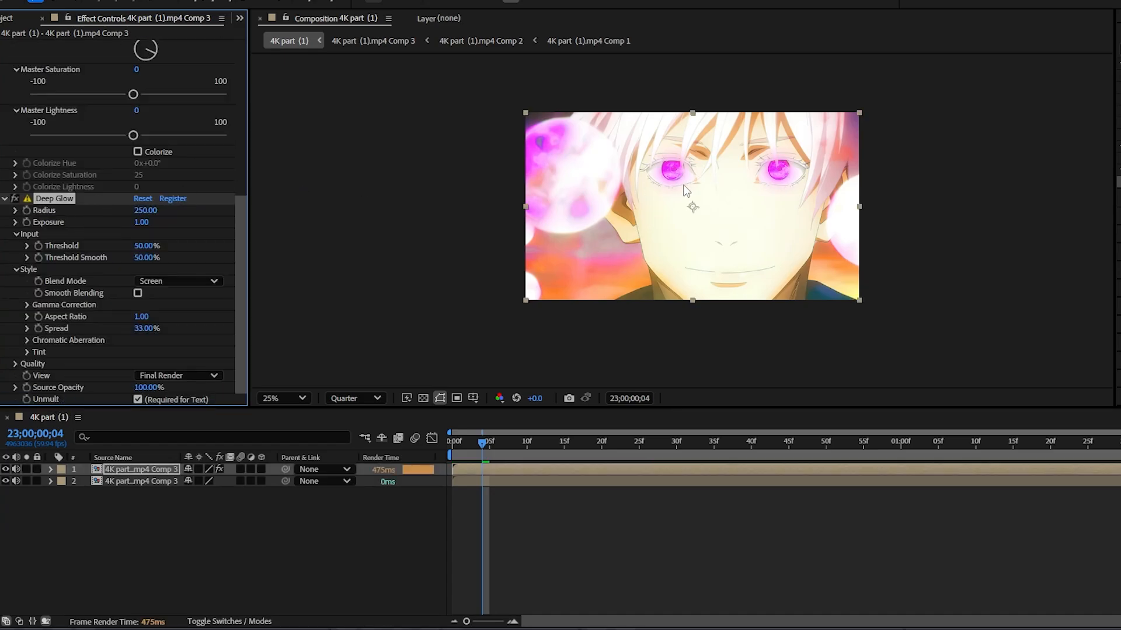
{"action": "left_click", "coordinate": [488, 152]}
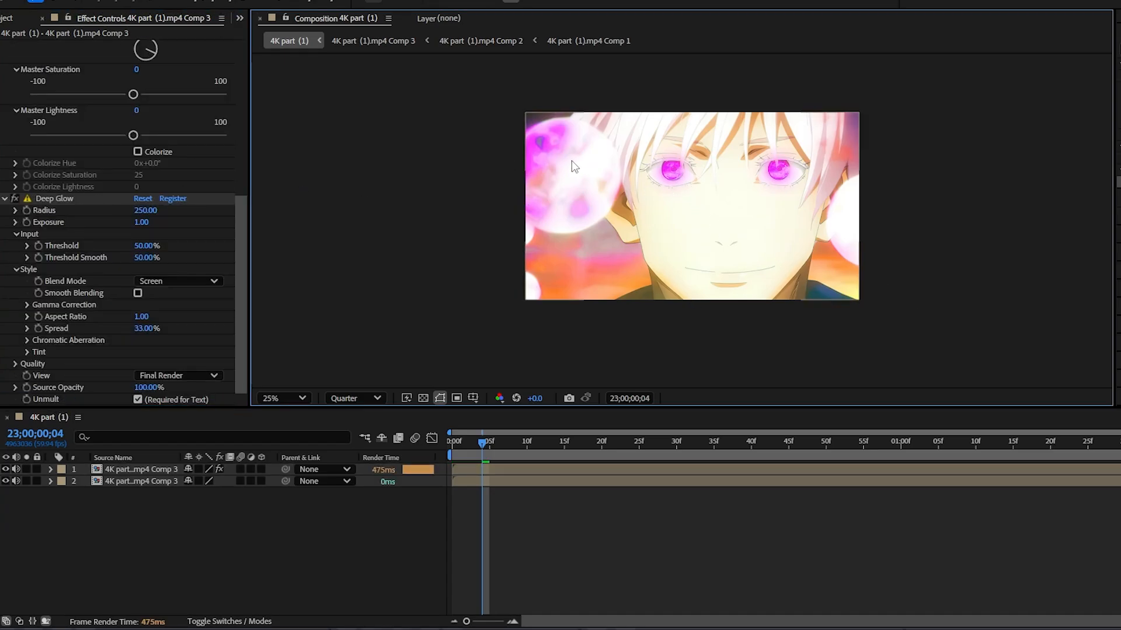
{"action": "key", "text": "space"}
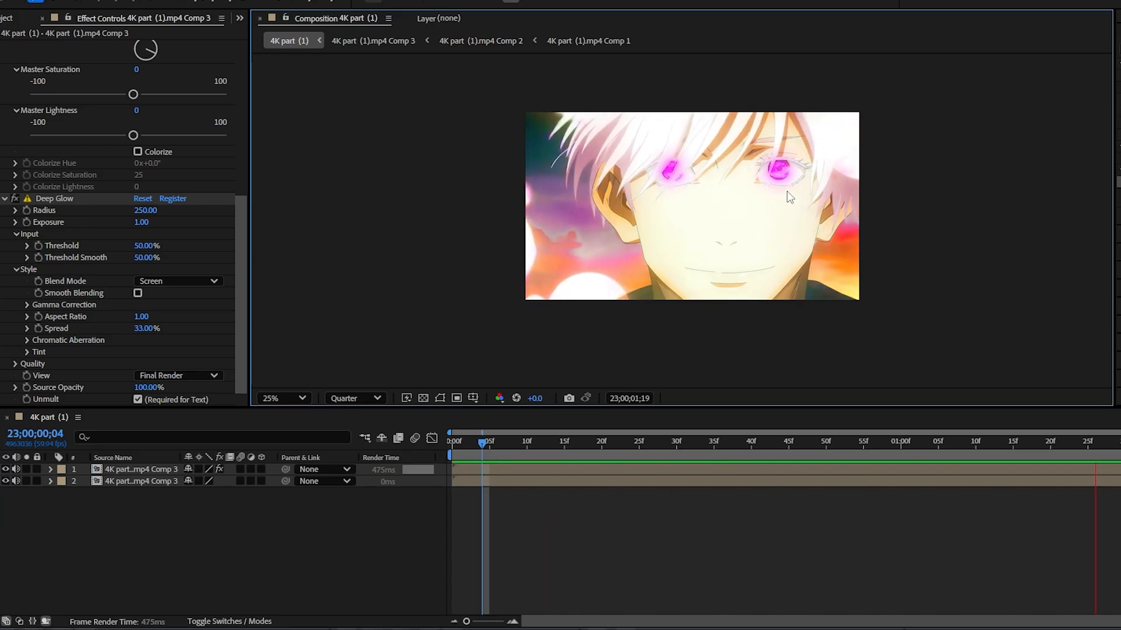
{"action": "key", "text": "space"}
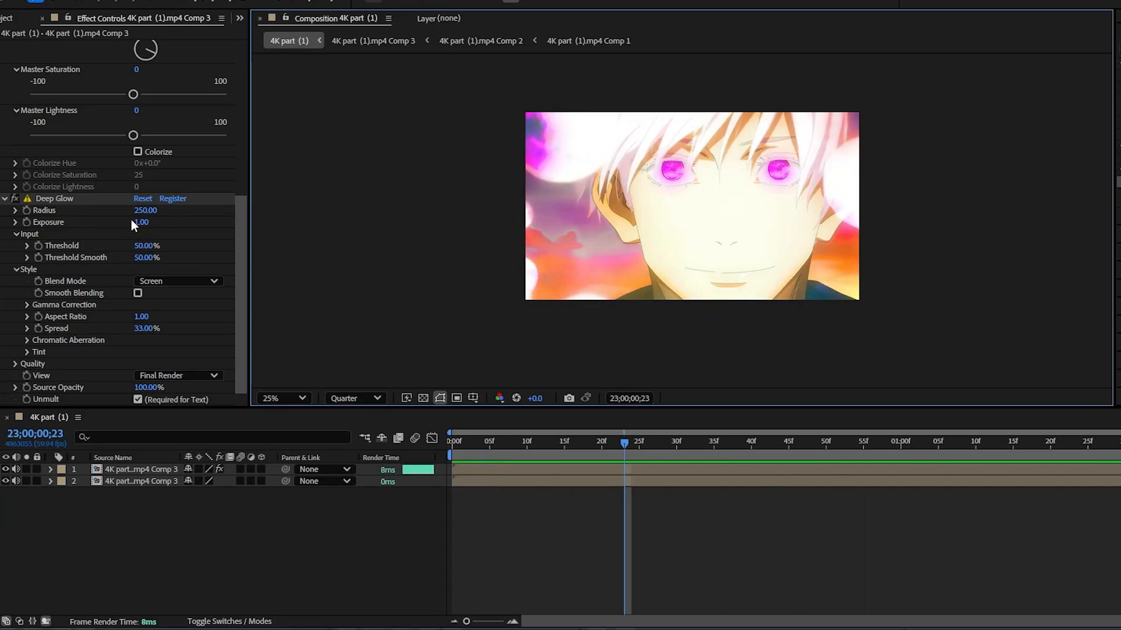
Step: Raise Deep Glow's Exposure to 1.31 and Radius to 445, and preview the clip from its first frame
{"action": "left_click_drag", "start_coordinate": [141, 222], "coordinate": [237, 215]}
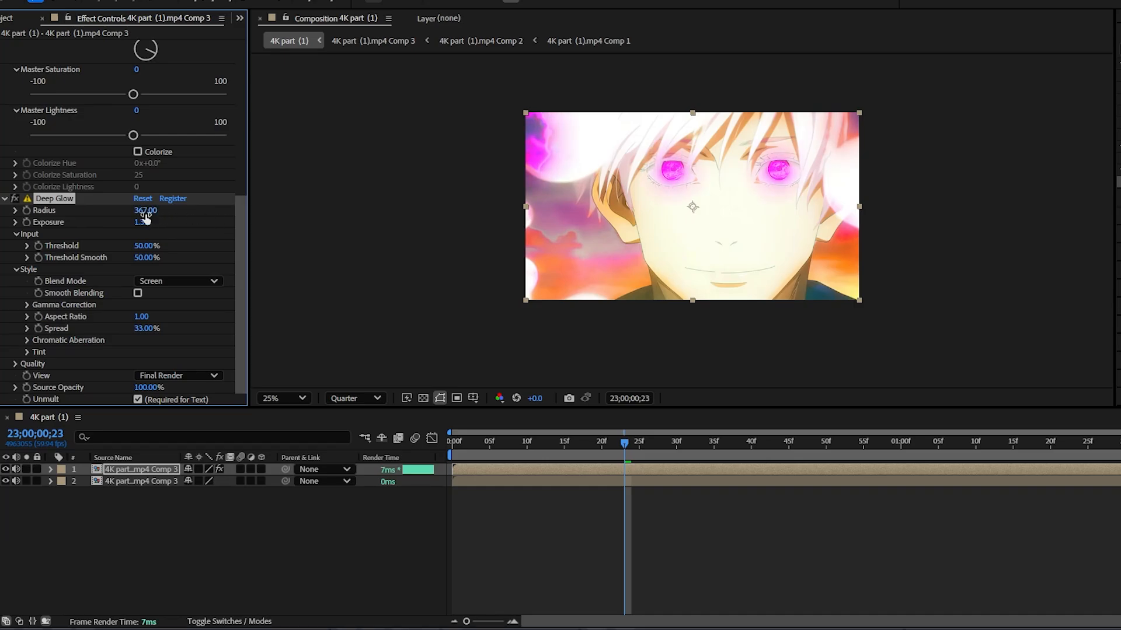
{"action": "left_click_drag", "start_coordinate": [159, 211], "coordinate": [219, 219]}
{"action": "key", "text": "space"}
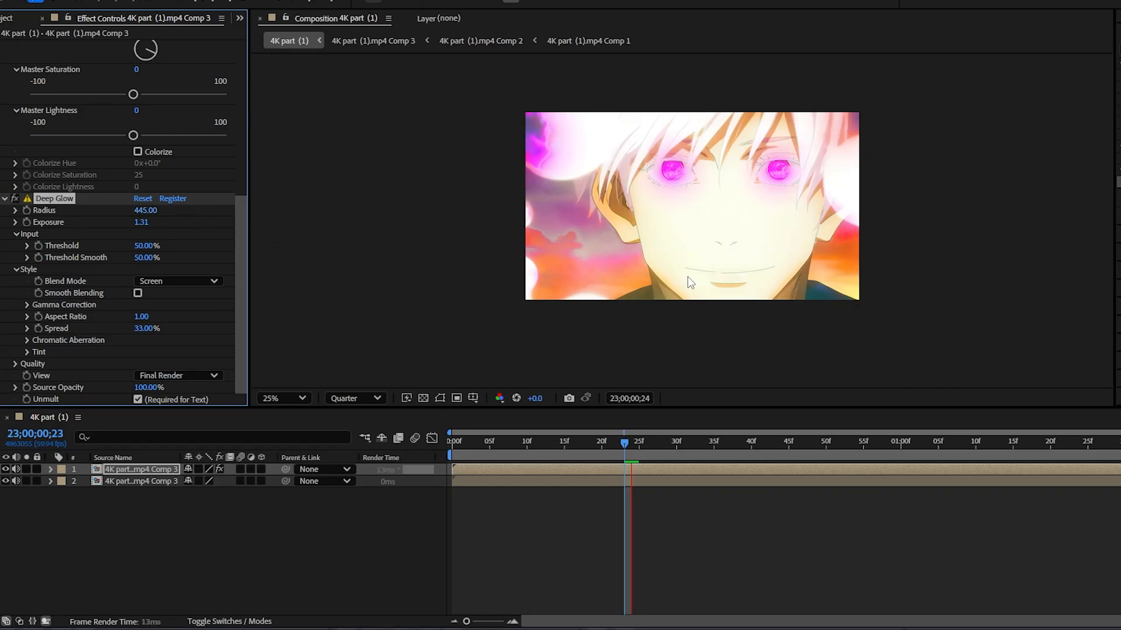
{"action": "right_click", "coordinate": [686, 277]}
{"action": "left_click", "coordinate": [589, 157]}
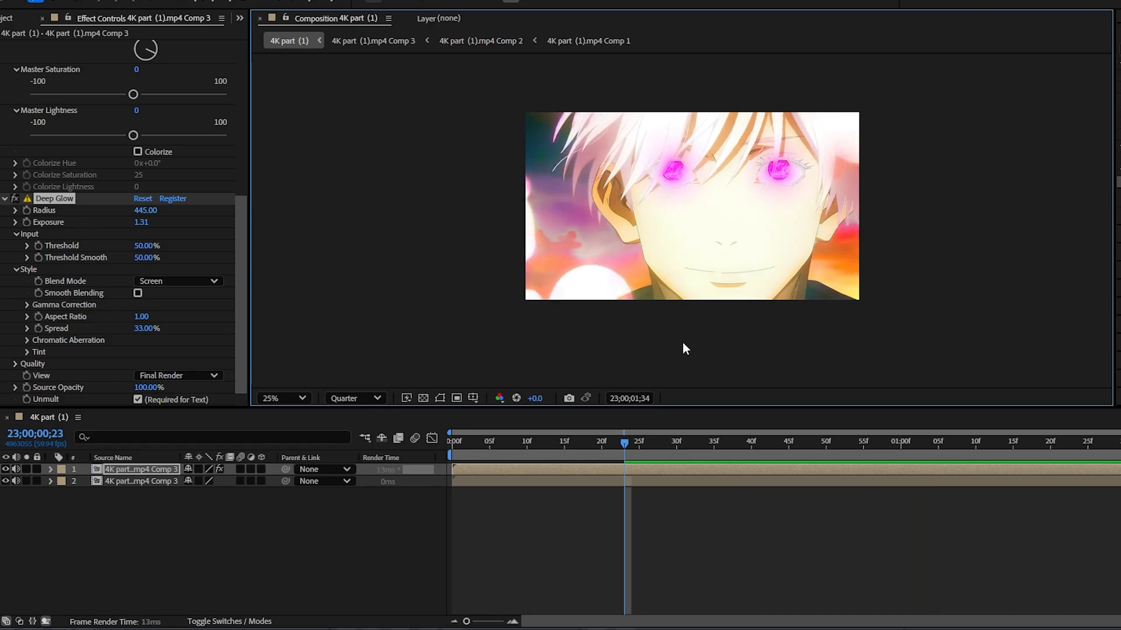
{"action": "key", "text": "space"}
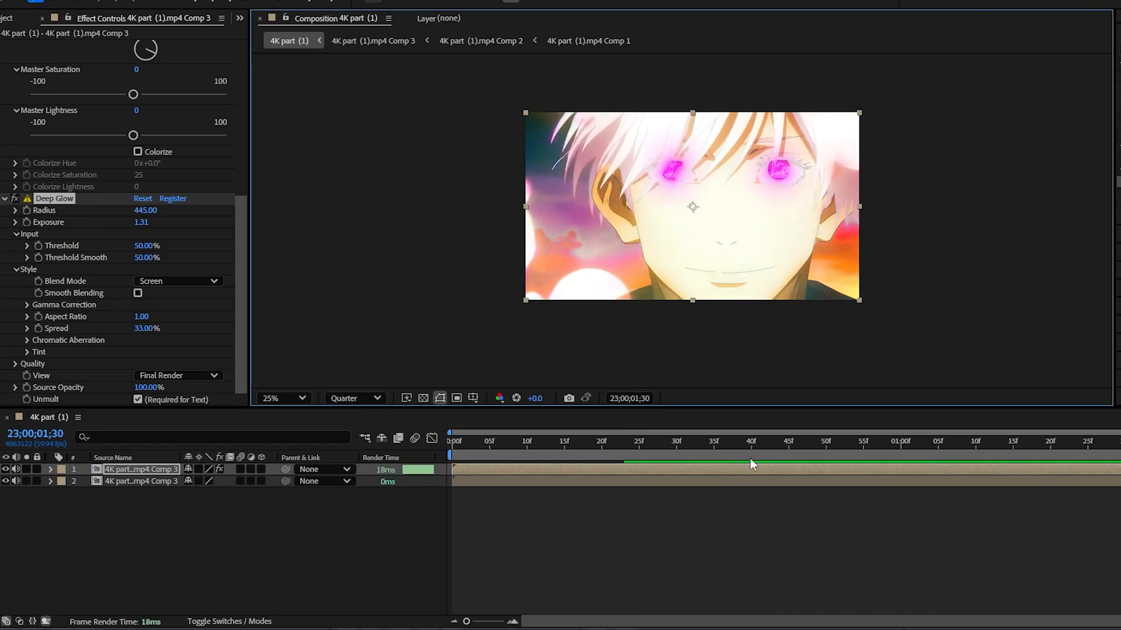
{"action": "key", "text": "space"}
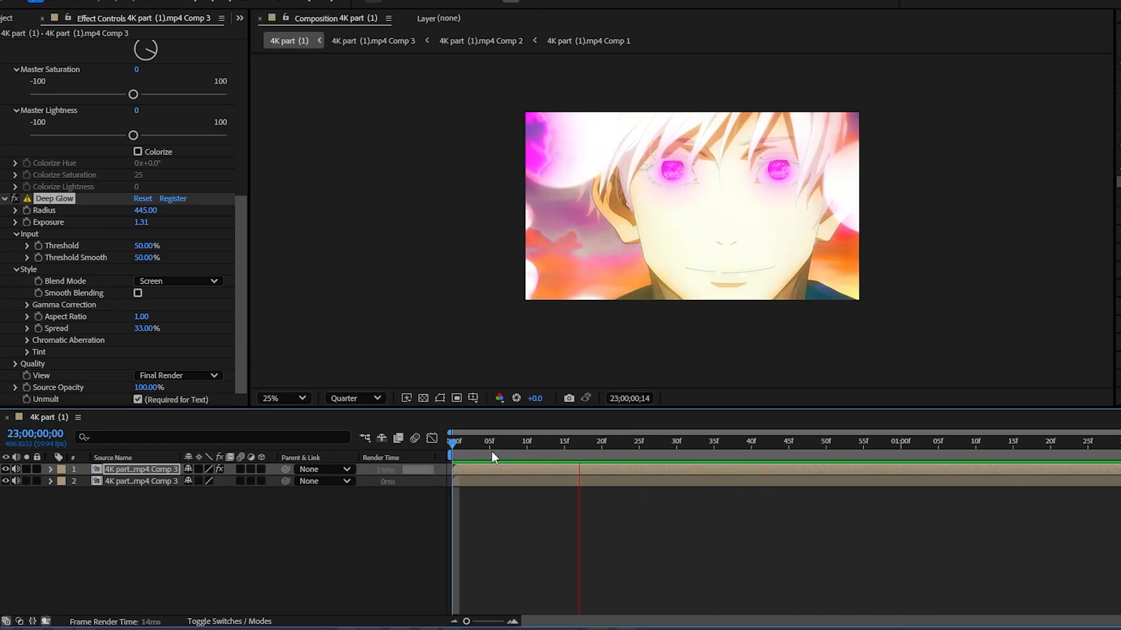
{"action": "key", "text": "space"}
{"action": "key", "text": "Home"}
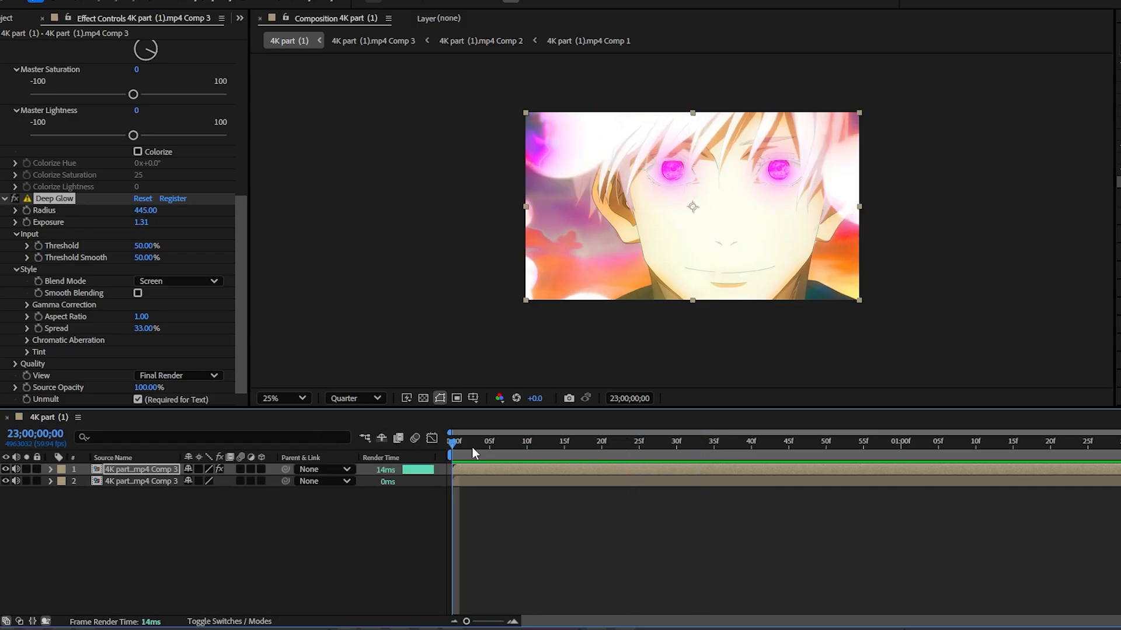
Step: Pre-compose both clip layers as Pre-comp 1 with all attributes moved into the new composition, and play it back
{"action": "left_click", "coordinate": [639, 481]}
{"action": "right_click", "coordinate": [638, 481]}
{"action": "left_click", "coordinate": [692, 387]}
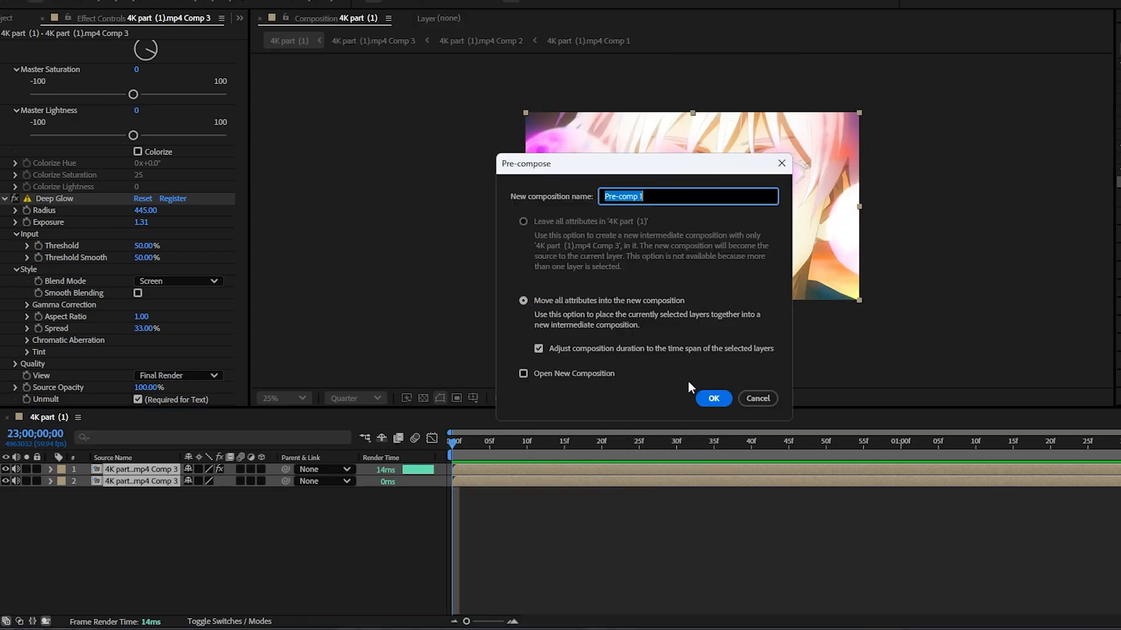
{"action": "left_click", "coordinate": [716, 397]}
{"action": "key", "text": "space"}
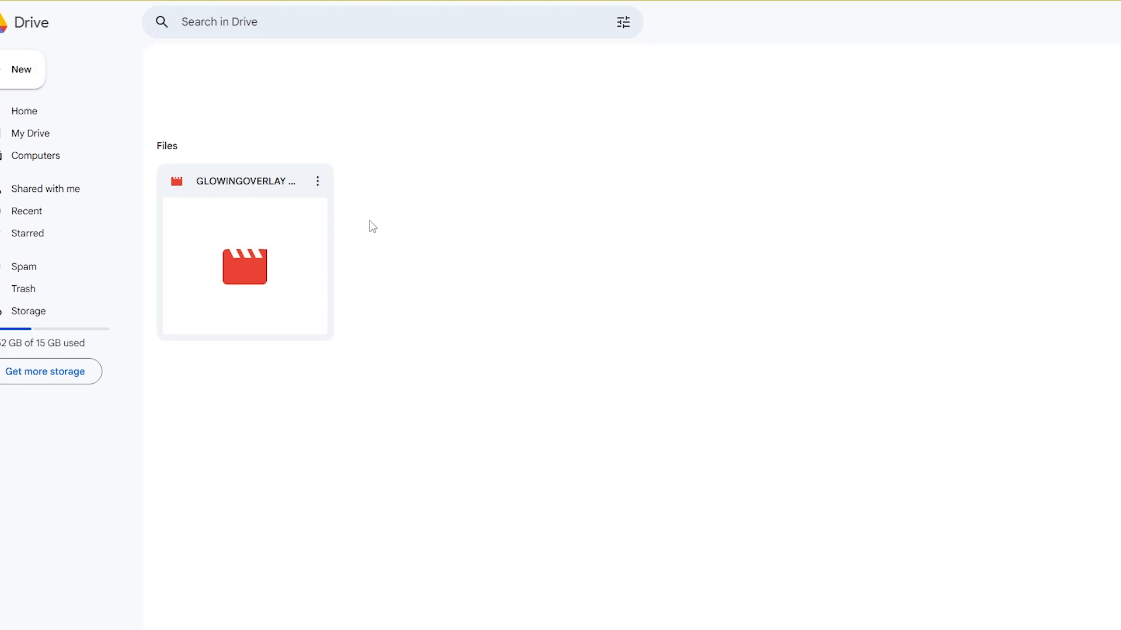
Step: Open the GLOWINGOVERLAY EYES video in Google Drive and play the overlay
{"action": "double_click", "coordinate": [220, 239]}
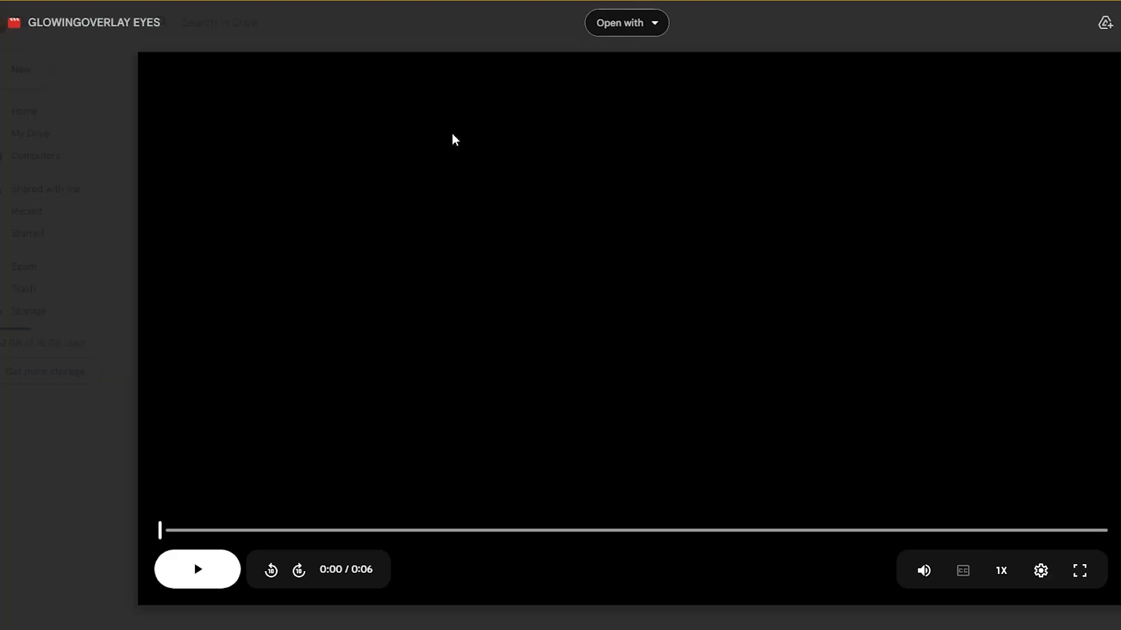
{"action": "left_click", "coordinate": [201, 570]}
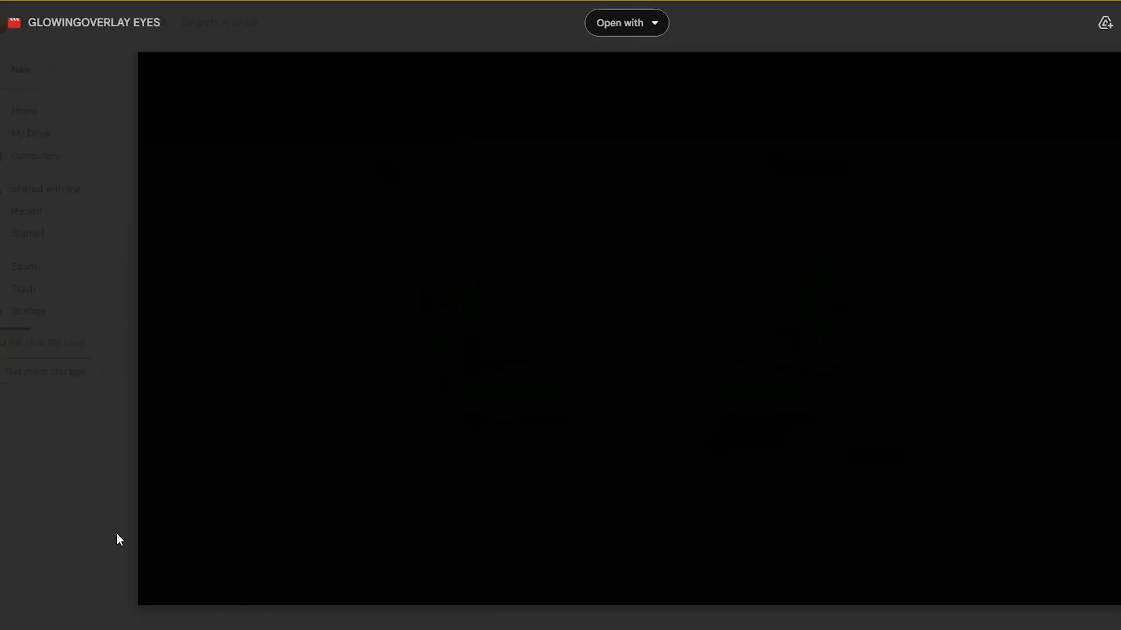
{"action": "left_click", "coordinate": [186, 570]}
{"action": "left_click", "coordinate": [183, 576]}
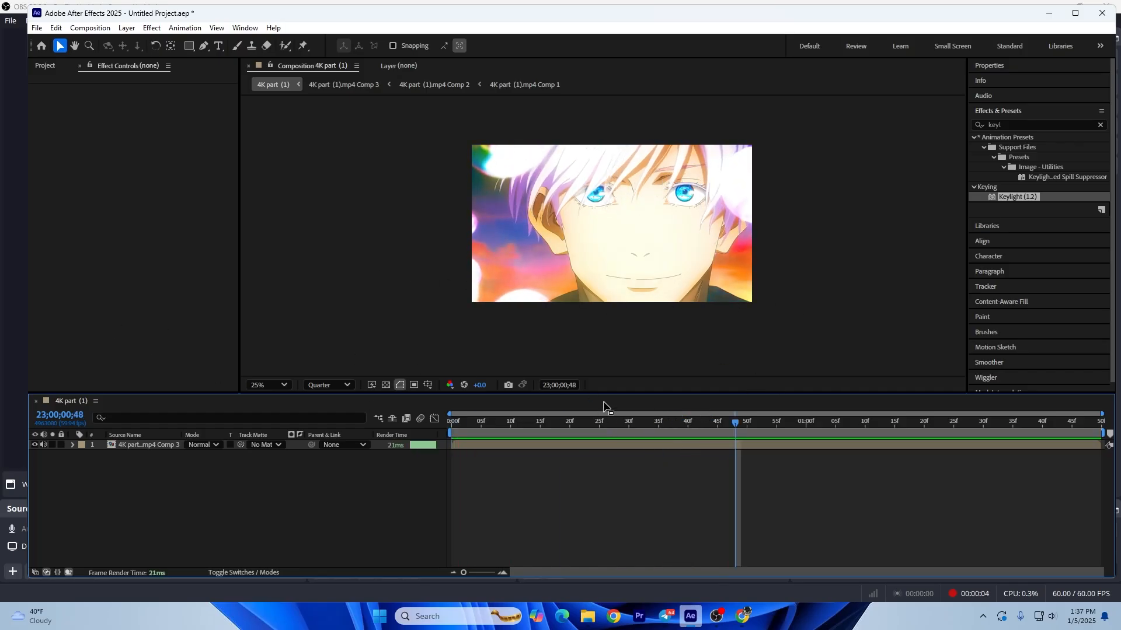
Step: Return to the After Effects project, clear the effects search term, and select the clip layer
{"action": "key", "text": "space"}
{"action": "left_click", "coordinate": [1037, 124]}
{"action": "key", "text": "BackSpace"}
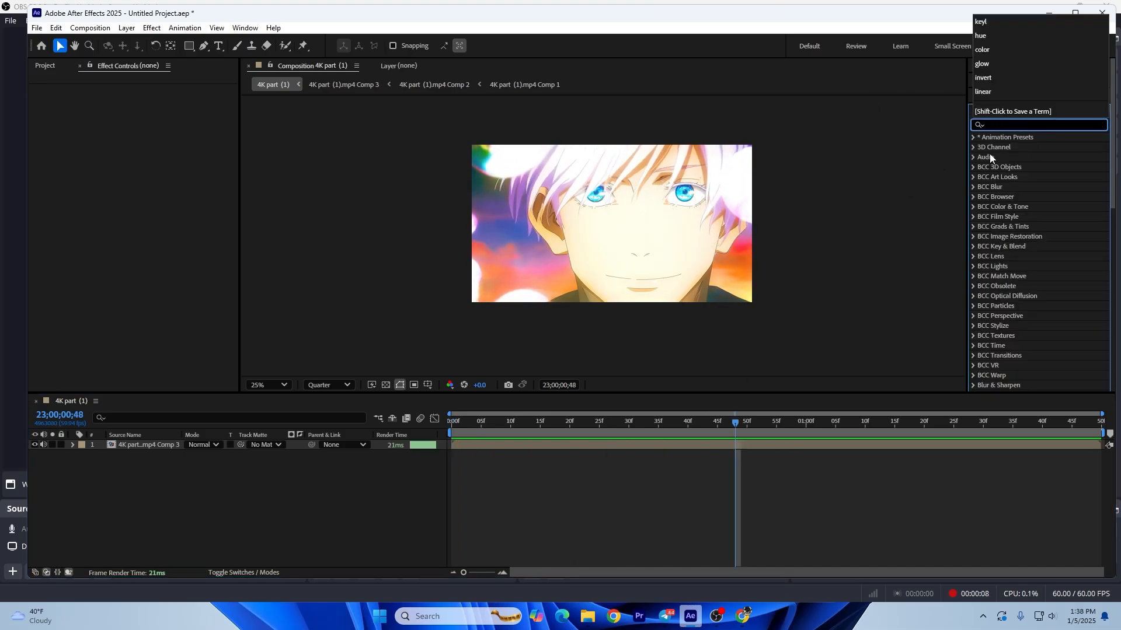
{"action": "left_click", "coordinate": [824, 201]}
{"action": "left_click_drag", "start_coordinate": [691, 264], "coordinate": [661, 282]}
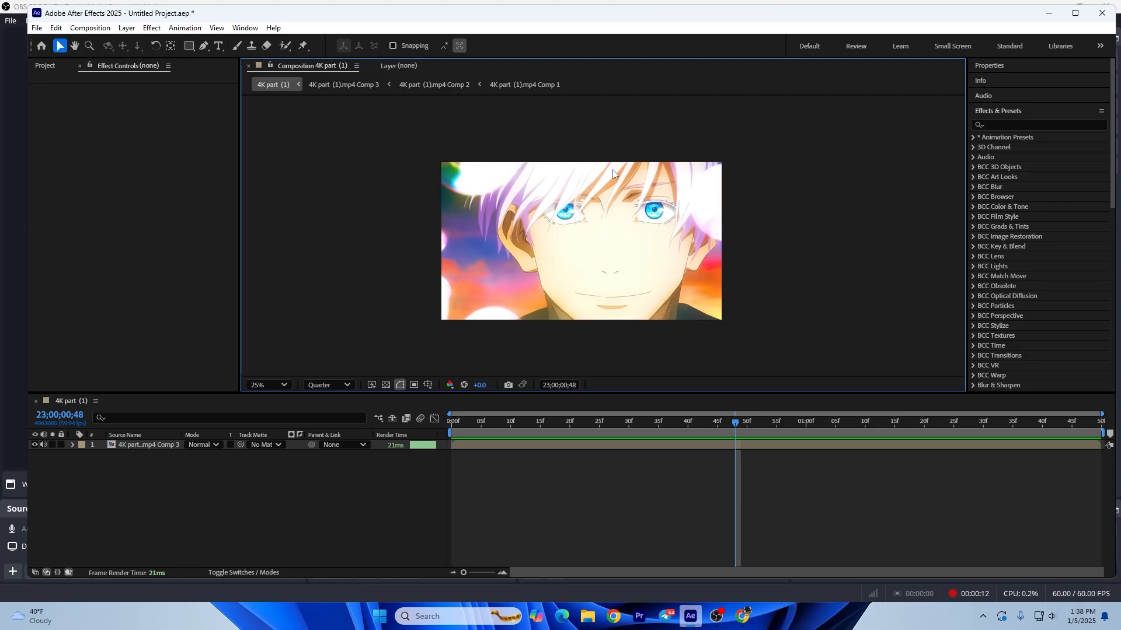
{"action": "left_click_drag", "start_coordinate": [758, 259], "coordinate": [793, 268]}
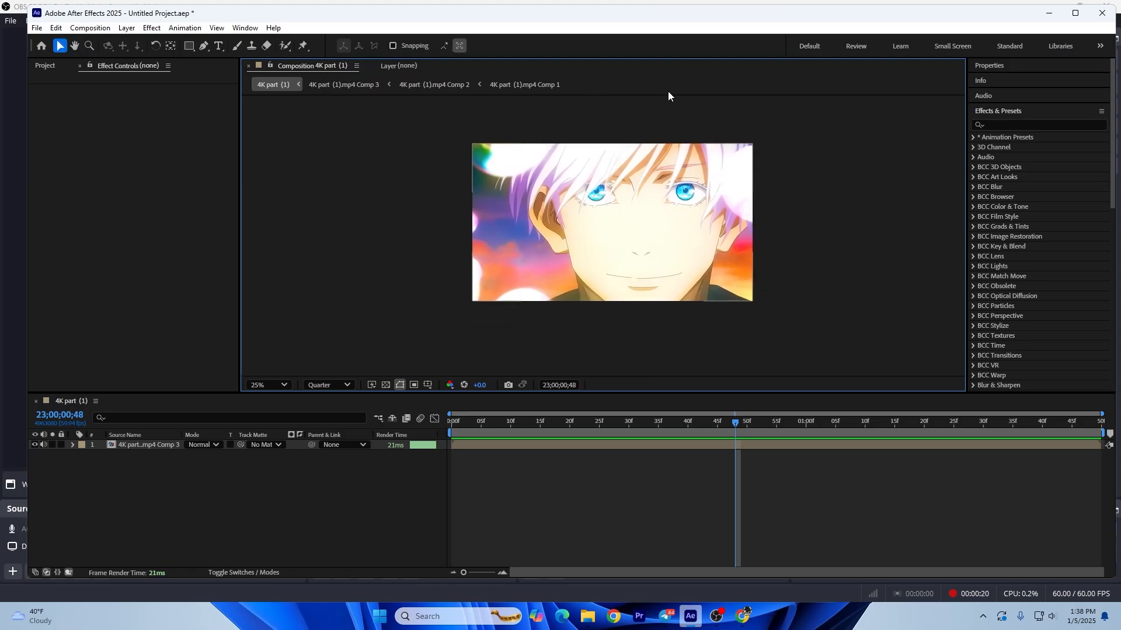
{"action": "left_click", "coordinate": [1020, 124]}
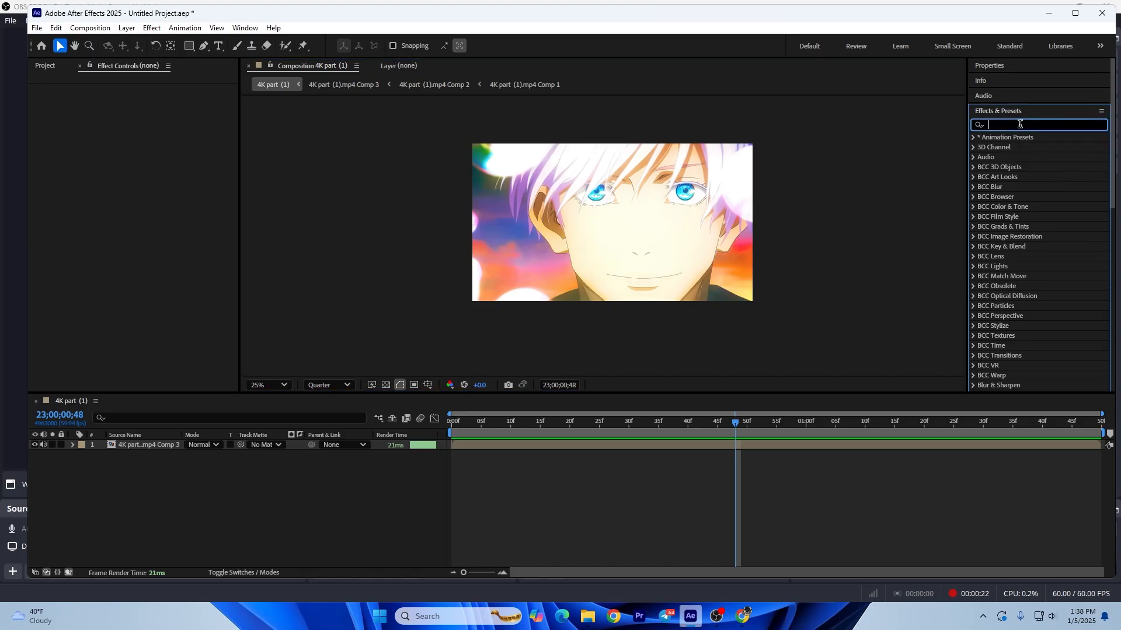
{"action": "left_click", "coordinate": [646, 445]}
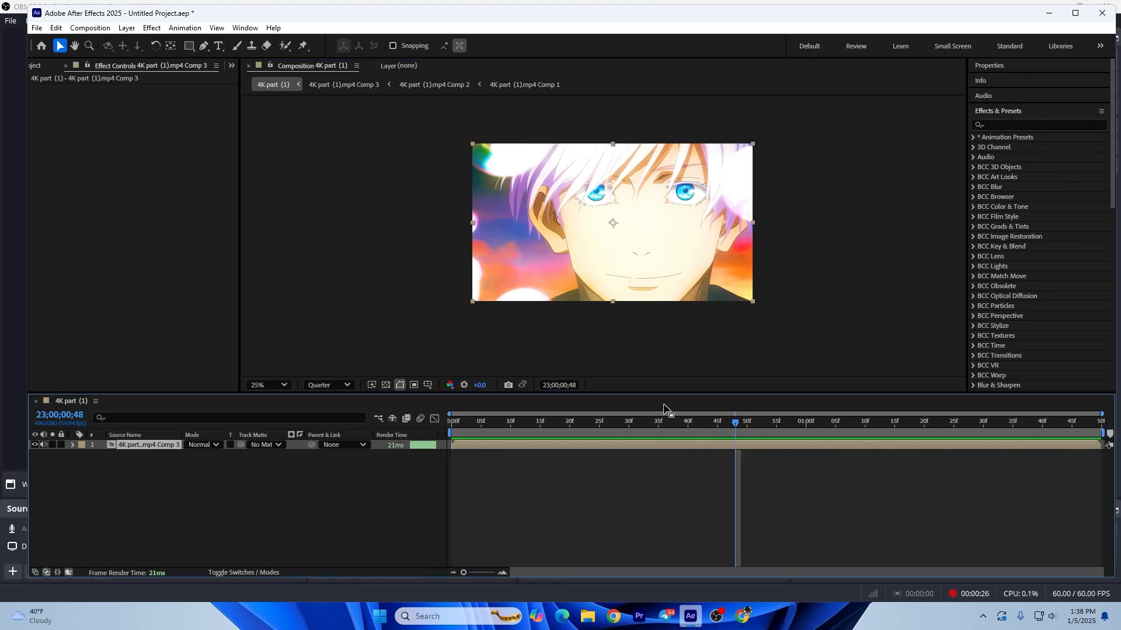
Step: Play back the unedited clip to review the eyes, and return to its first frame
{"action": "key", "text": "space"}
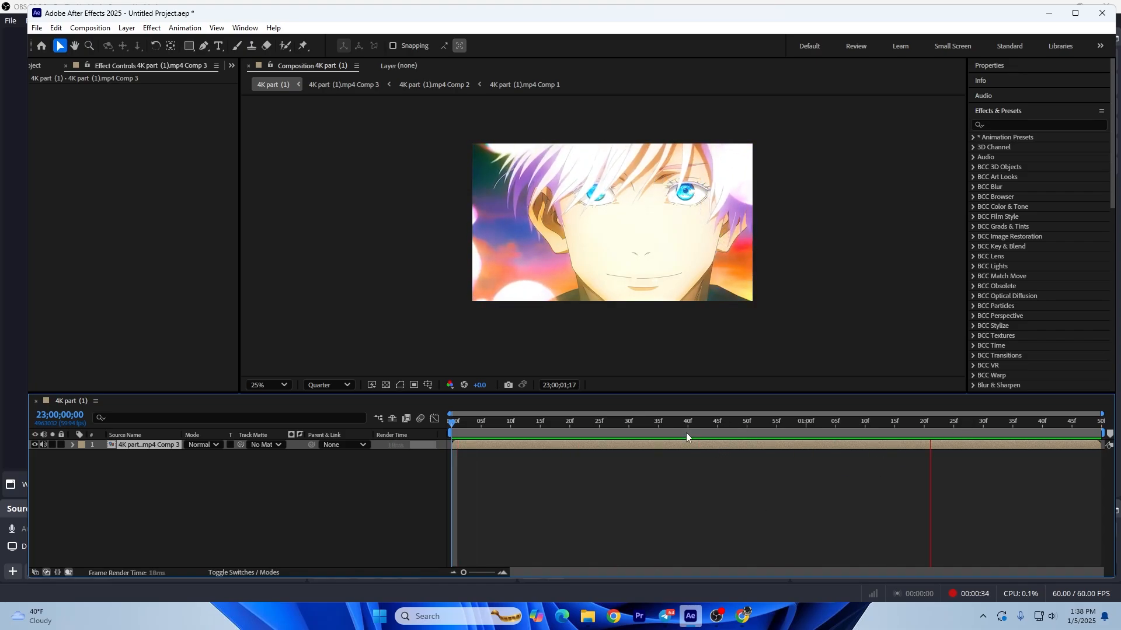
{"action": "key", "text": "space"}
{"action": "key", "text": "space"}
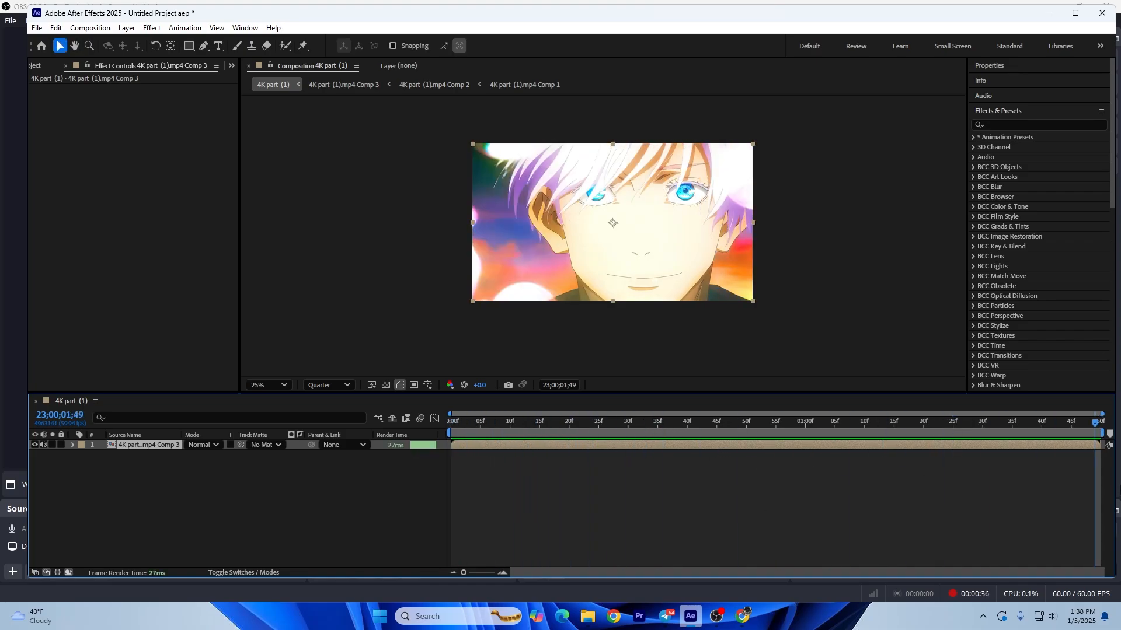
{"action": "key", "text": "space"}
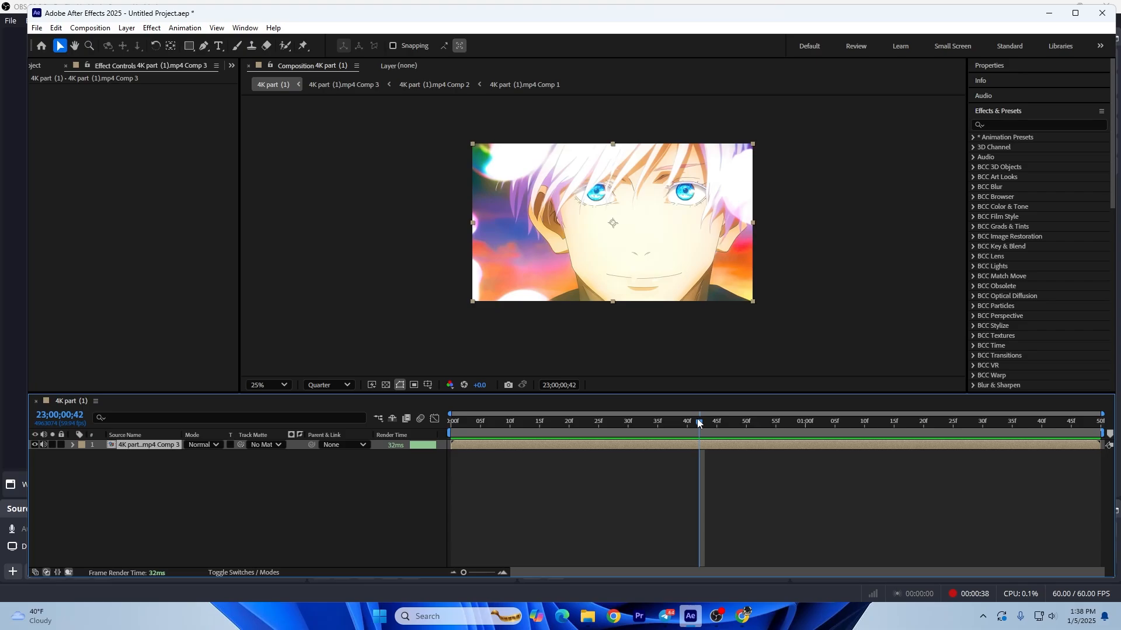
{"action": "key", "text": "space"}
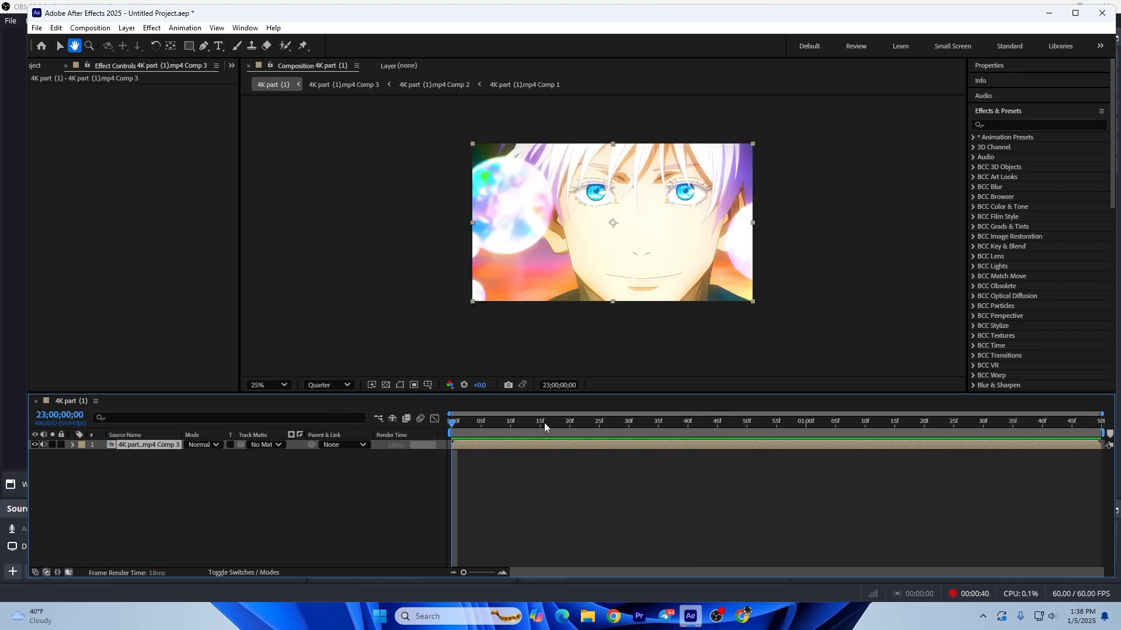
{"action": "key", "text": "space"}
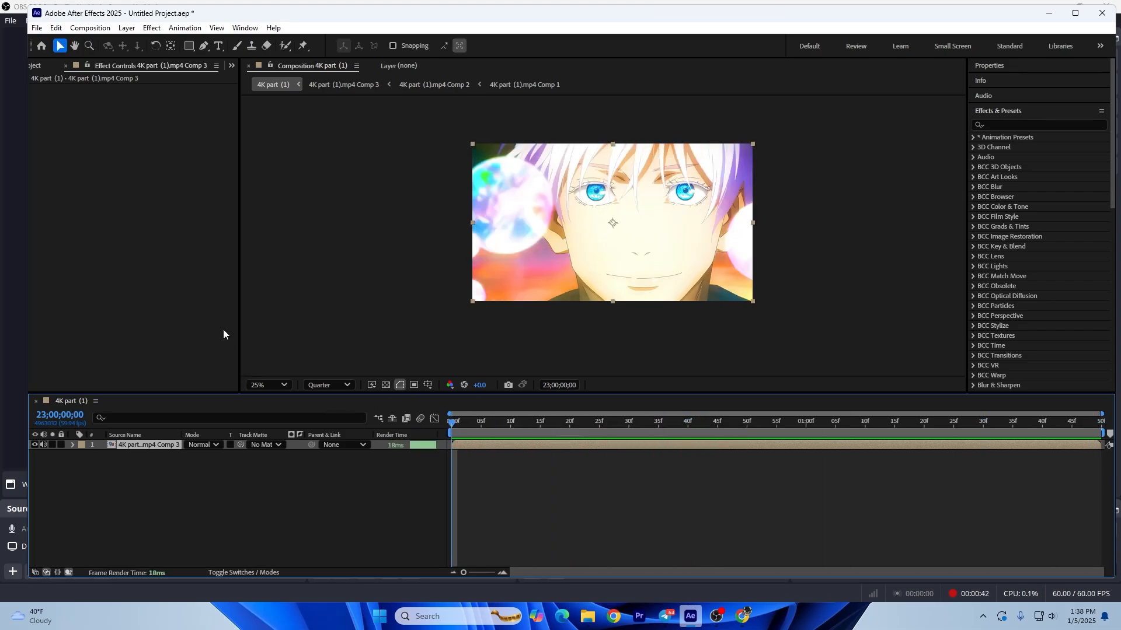